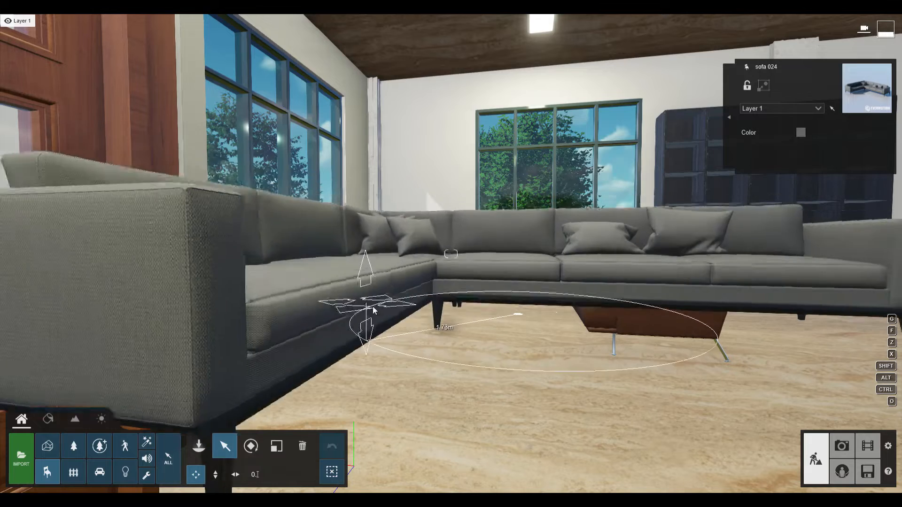
# Move the grey corner sofa horizontally into the far corner and delete the long brown sofa standing there.
pyautogui.click(234, 476)
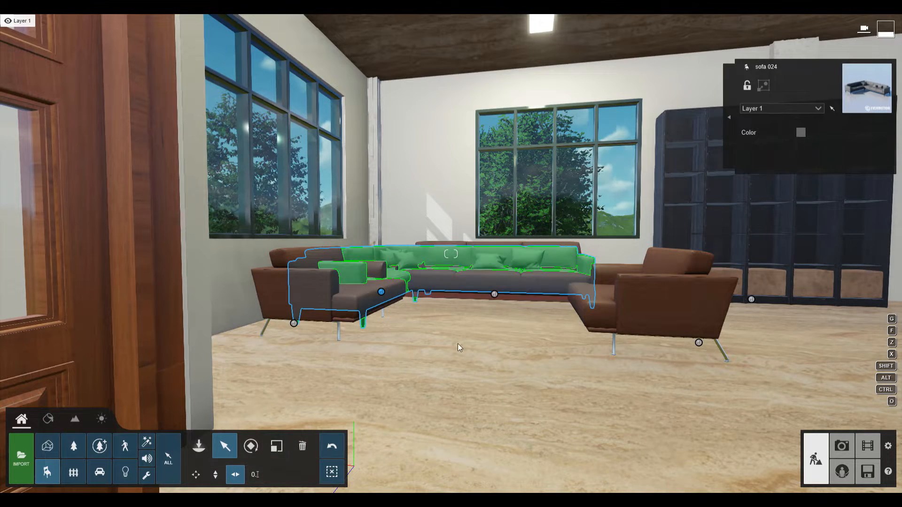
pyautogui.click(302, 446)
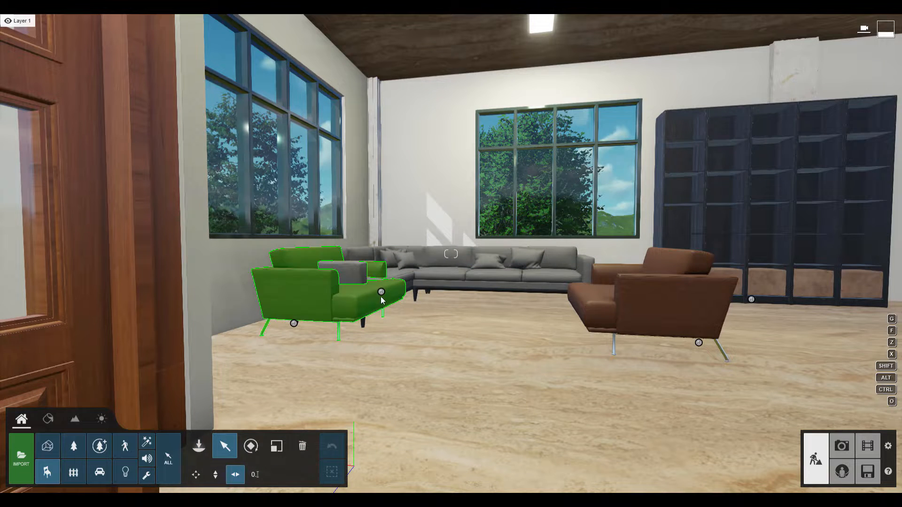
# Move the brown lounge chair that overlaps the grey sofa horizontally toward the wooden entrance door.
pyautogui.moveTo(381, 291); pyautogui.dragTo(222, 351)
pyautogui.click(319, 450)
pyautogui.click(331, 446)
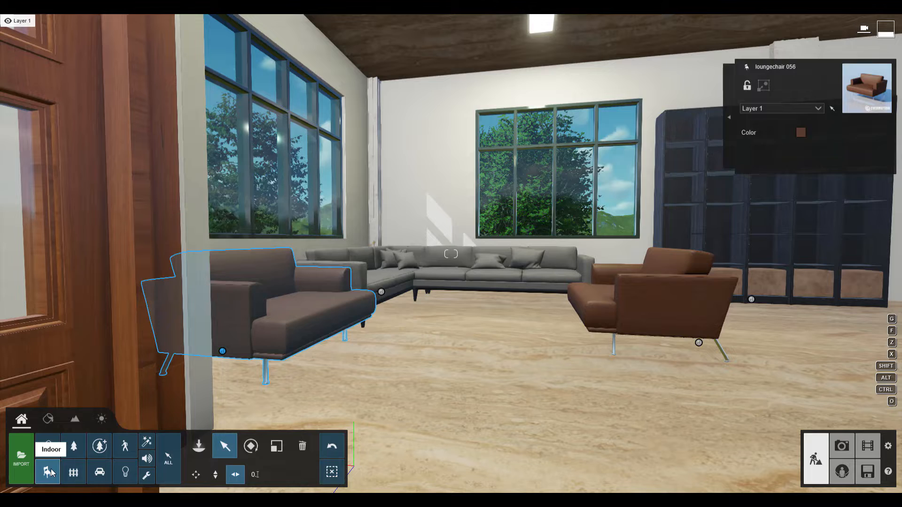
# Place a low rectangular dark coffee table from the Indoor library on the floor in front of the grey corner sofa.
pyautogui.click(49, 472)
pyautogui.click(106, 132)
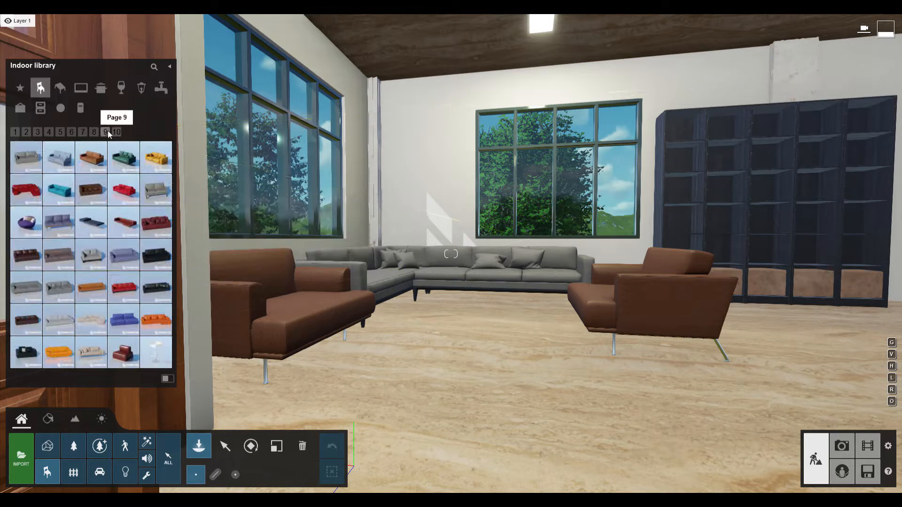
pyautogui.click(40, 108)
pyautogui.click(59, 90)
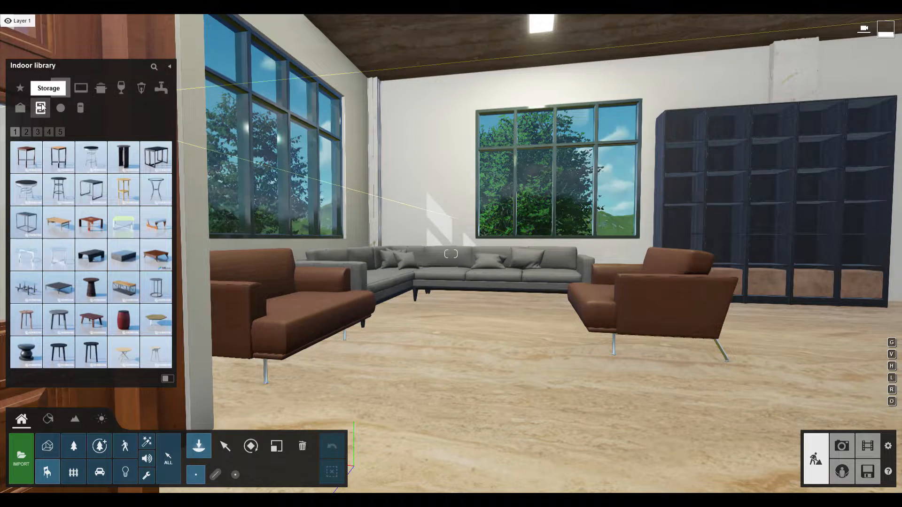
pyautogui.click(31, 132)
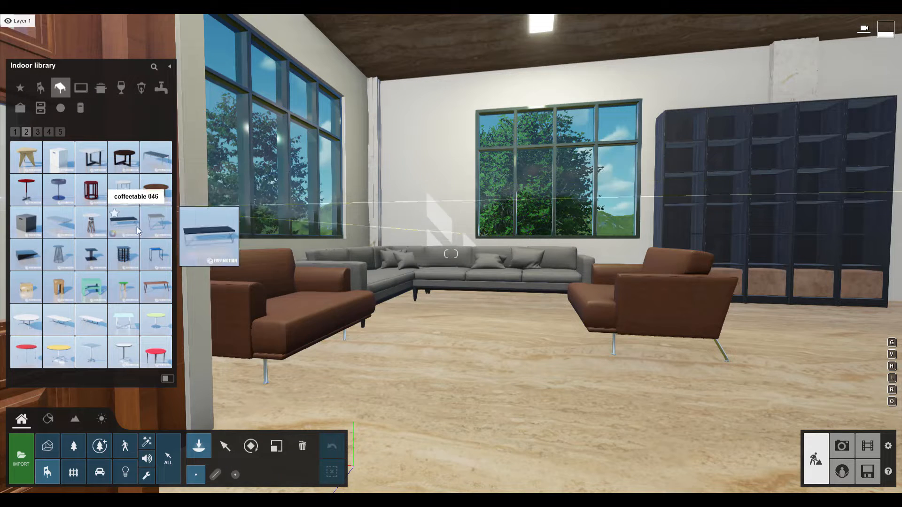
pyautogui.click(26, 321)
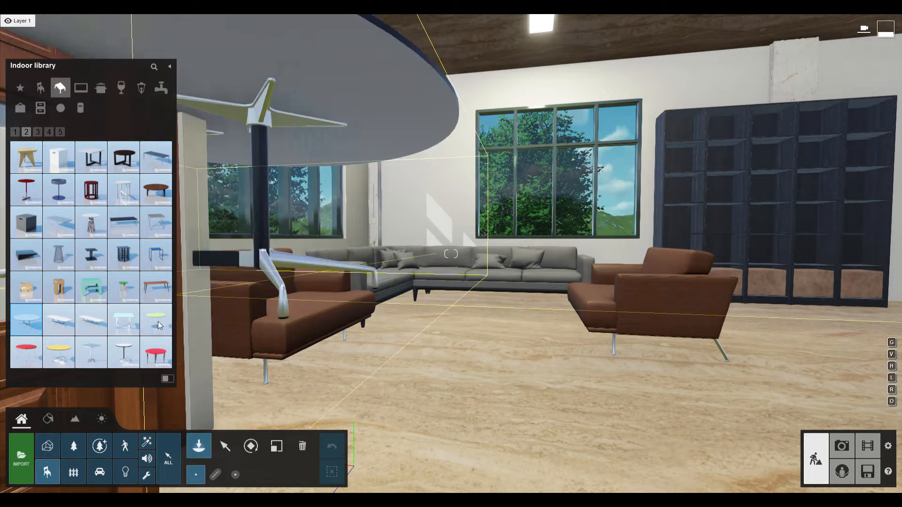
pyautogui.click(48, 133)
pyautogui.click(46, 134)
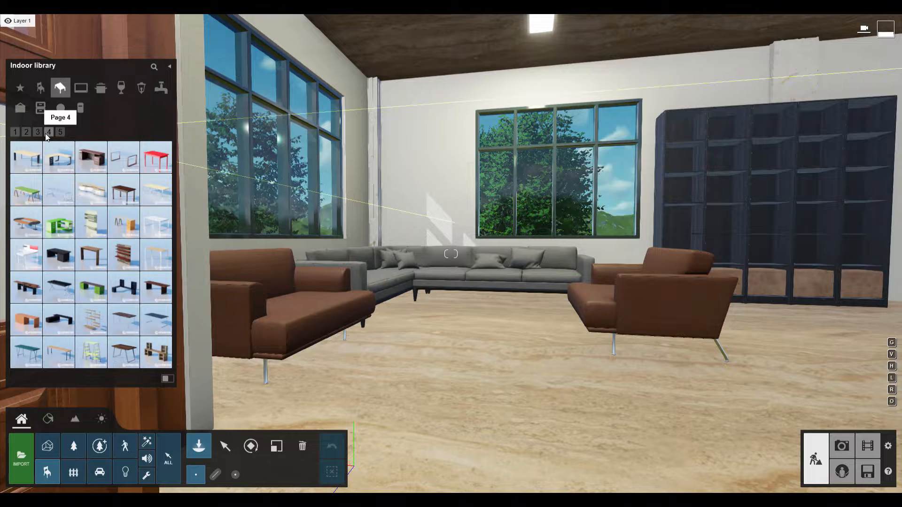
pyautogui.click(60, 132)
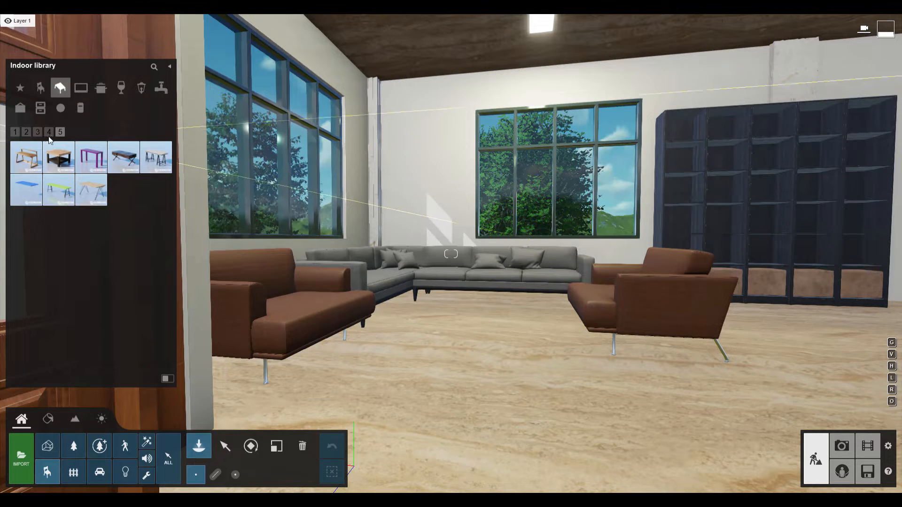
pyautogui.click(37, 132)
pyautogui.click(27, 132)
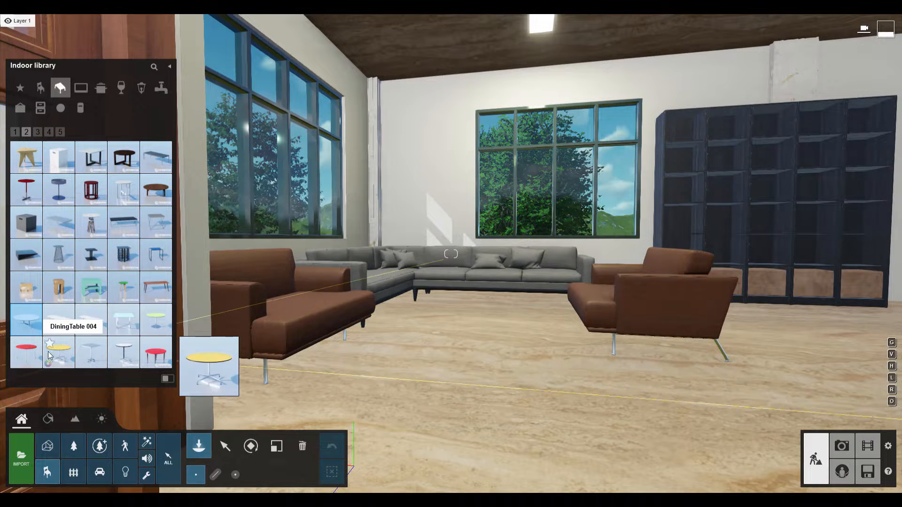
pyautogui.click(16, 132)
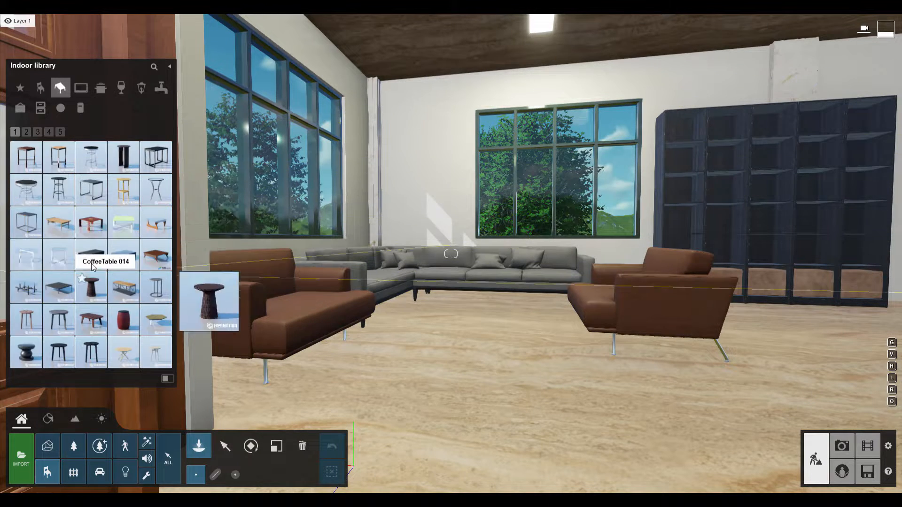
pyautogui.click(59, 286)
pyautogui.click(481, 325)
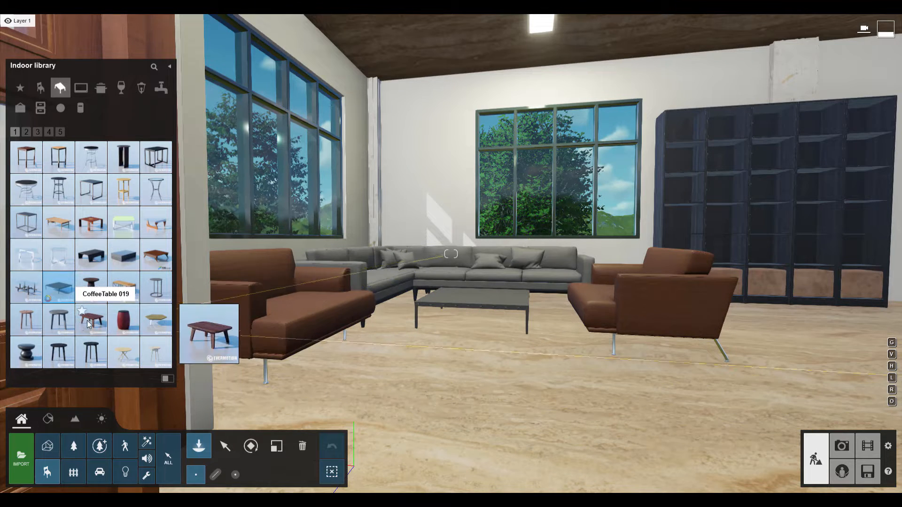
pyautogui.click(26, 255)
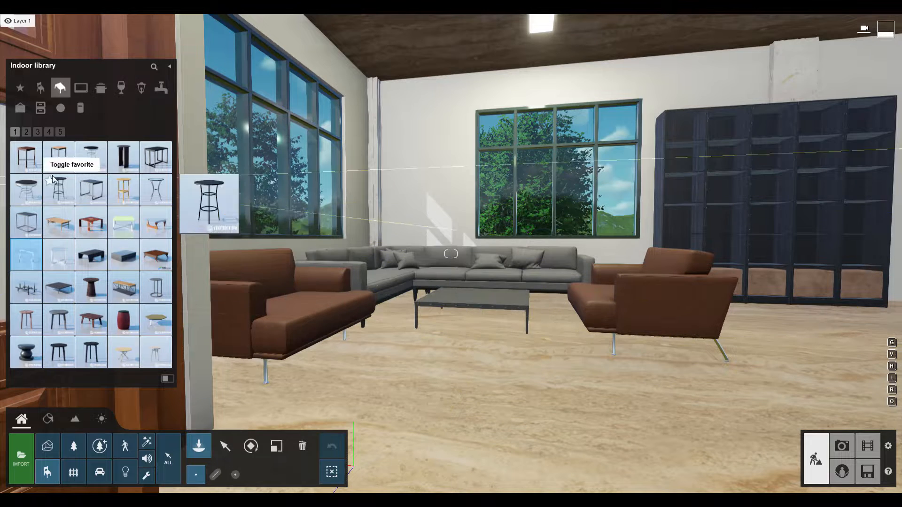
# Place the seated Man Asian 0003 Typing figure from the People and Animals library on the grey sofa behind the coffee table.
pyautogui.click(130, 451)
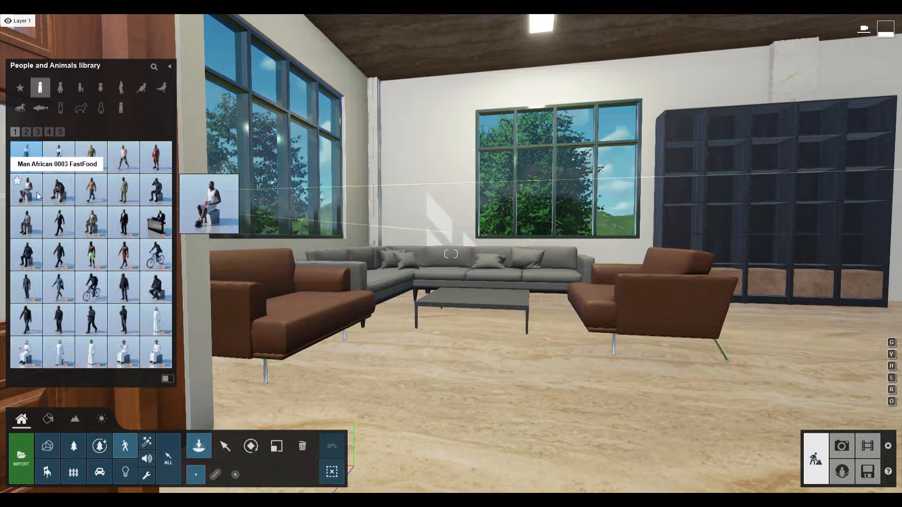
pyautogui.click(26, 132)
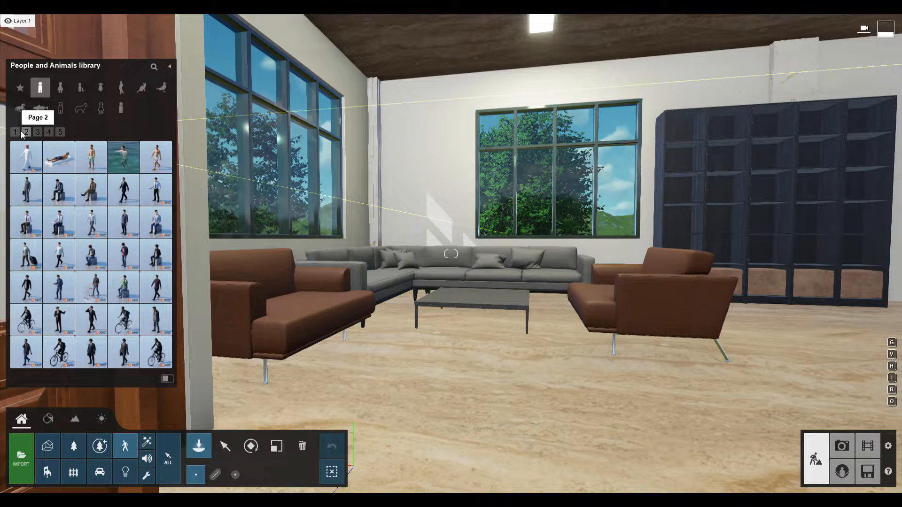
pyautogui.click(54, 229)
pyautogui.click(478, 275)
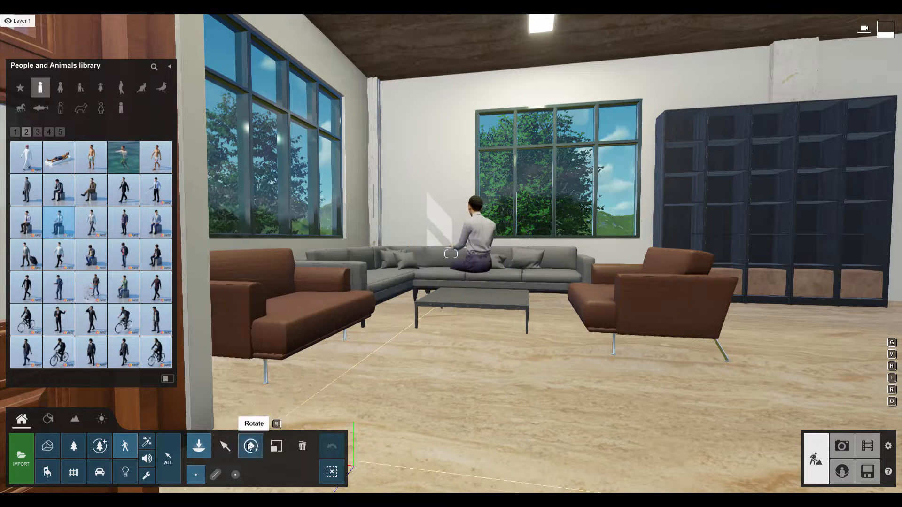
# Rotate the seated man to face the coffee table and shift him slightly forward on the sofa.
pyautogui.click(249, 446)
pyautogui.moveTo(473, 285); pyautogui.dragTo(426, 306)
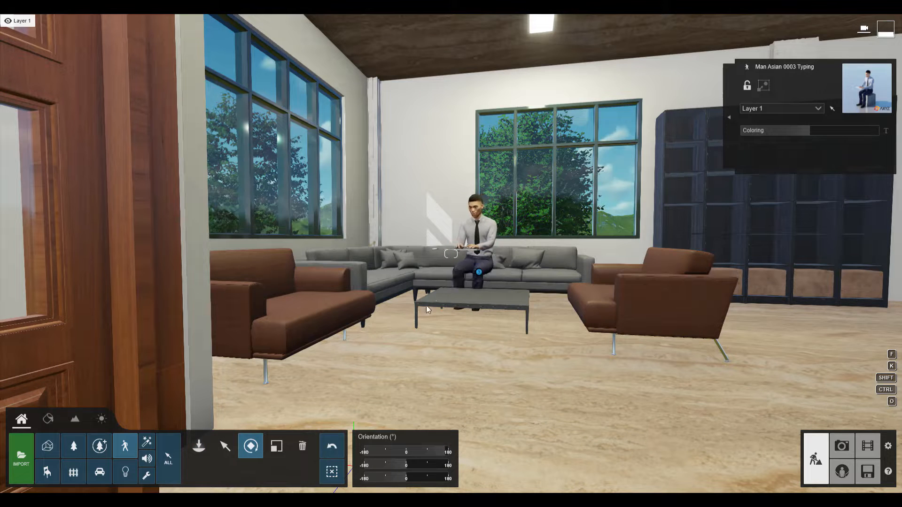
pyautogui.click(221, 452)
pyautogui.moveTo(478, 271); pyautogui.dragTo(479, 278)
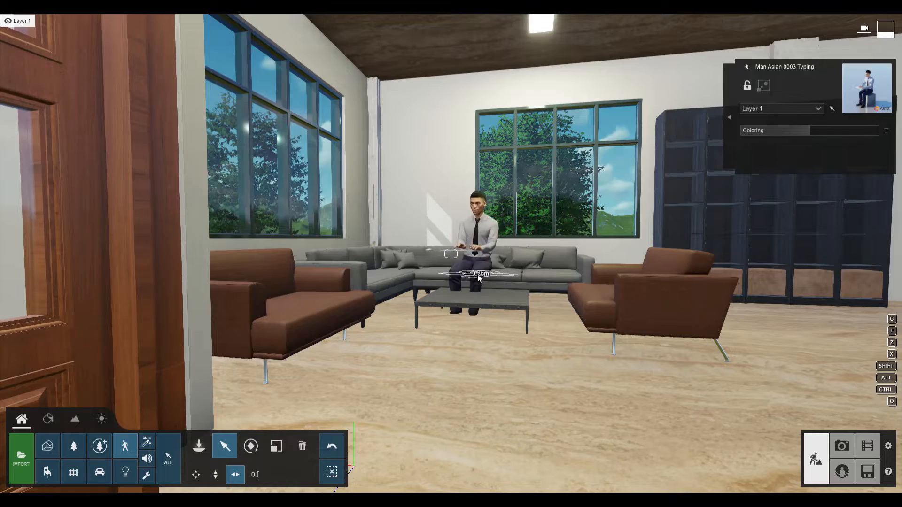
# Place the seated Woman African 0003 Phone figure on the brown lounge chair beside the entrance door.
pyautogui.press('w')
pyautogui.moveTo(477, 278); pyautogui.dragTo(447, 319, button='right')
pyautogui.press('s')
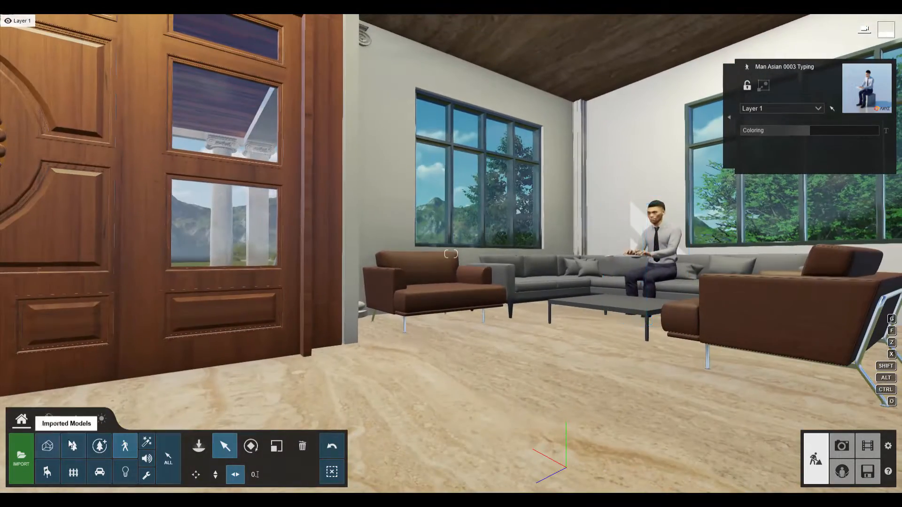
pyautogui.click(127, 446)
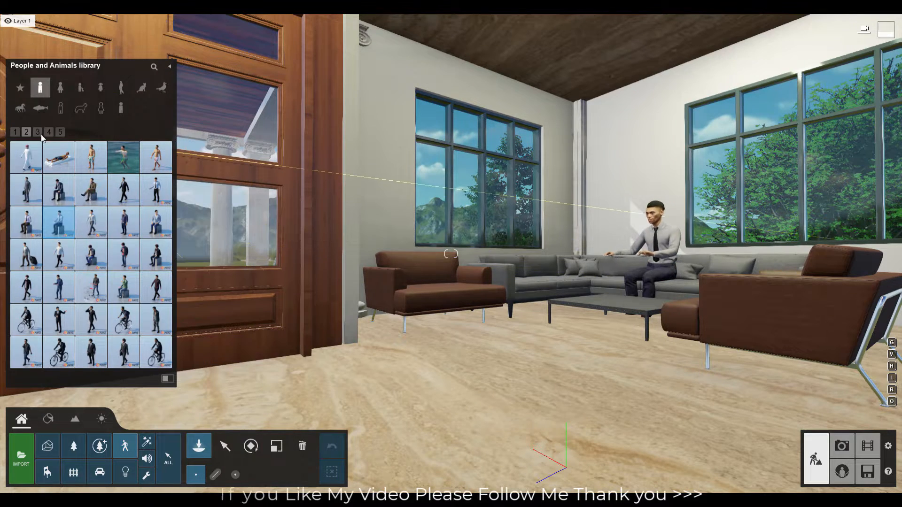
pyautogui.click(60, 87)
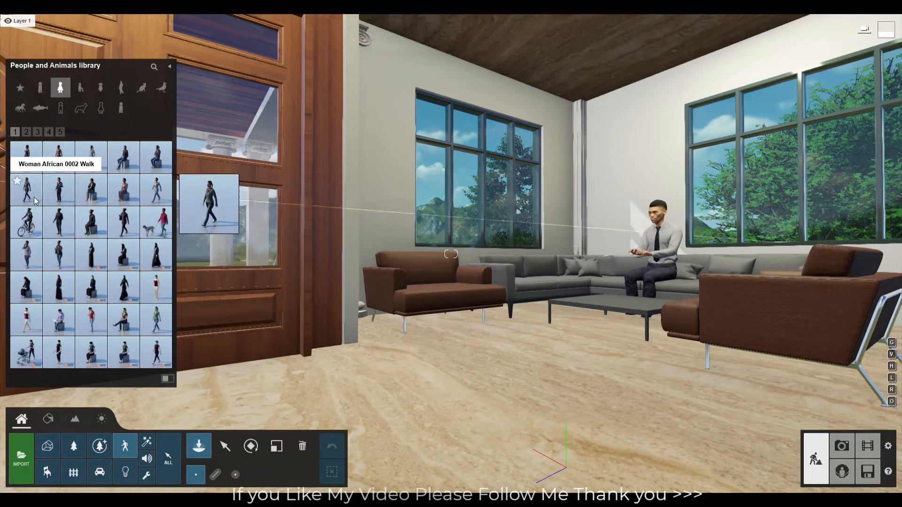
pyautogui.click(91, 190)
pyautogui.click(461, 286)
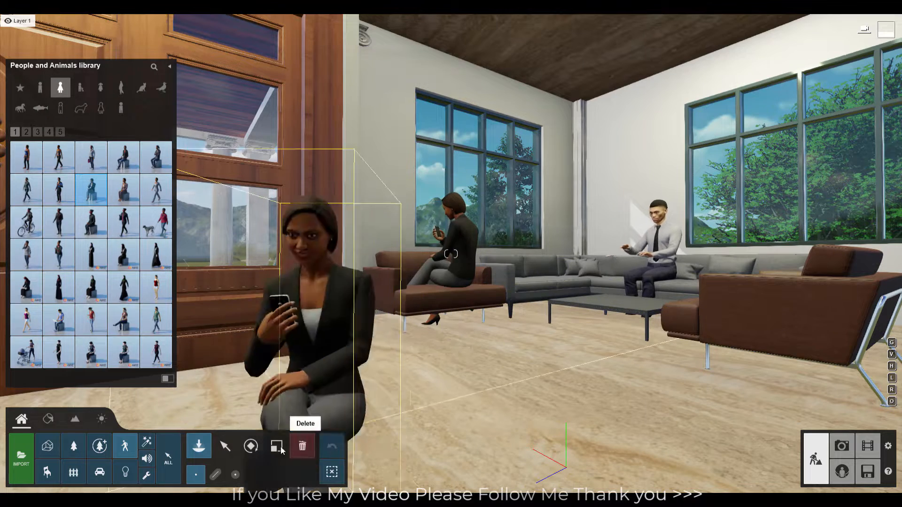
# Rotate the seated woman to face the seating group and move her back horizontally onto the lounge chair.
pyautogui.click(251, 446)
pyautogui.moveTo(462, 286); pyautogui.dragTo(555, 294)
pyautogui.click(226, 449)
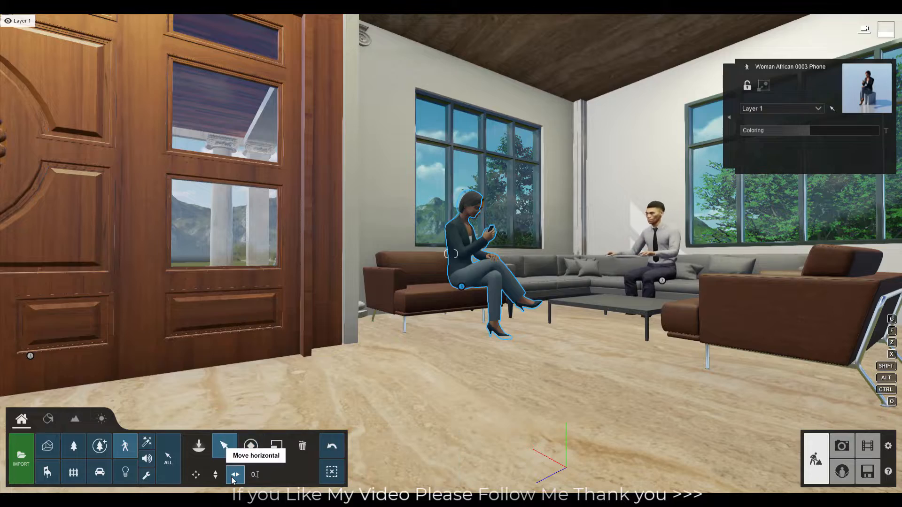
pyautogui.moveTo(461, 286); pyautogui.dragTo(437, 288)
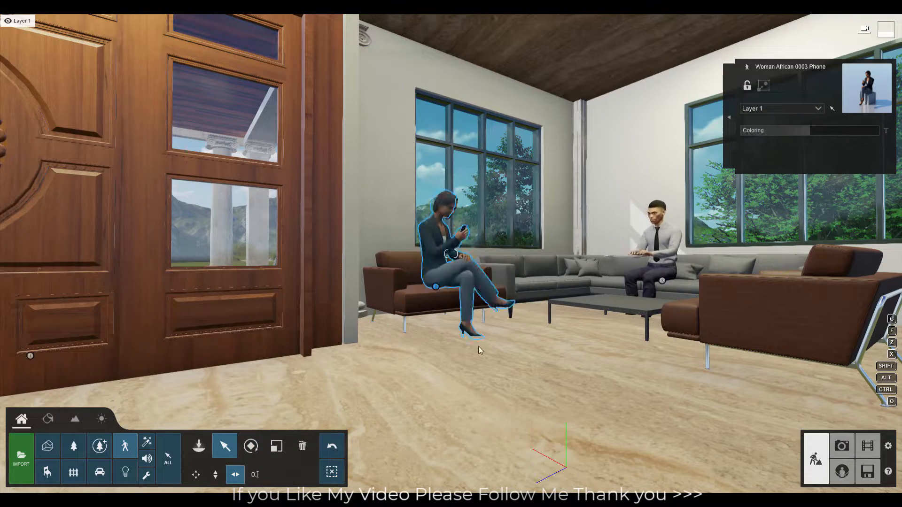
# Browse the Nature library's plant and tree categories for something suitable for the living room.
pyautogui.press('s')
pyautogui.moveTo(478, 346); pyautogui.dragTo(540, 346, button='right')
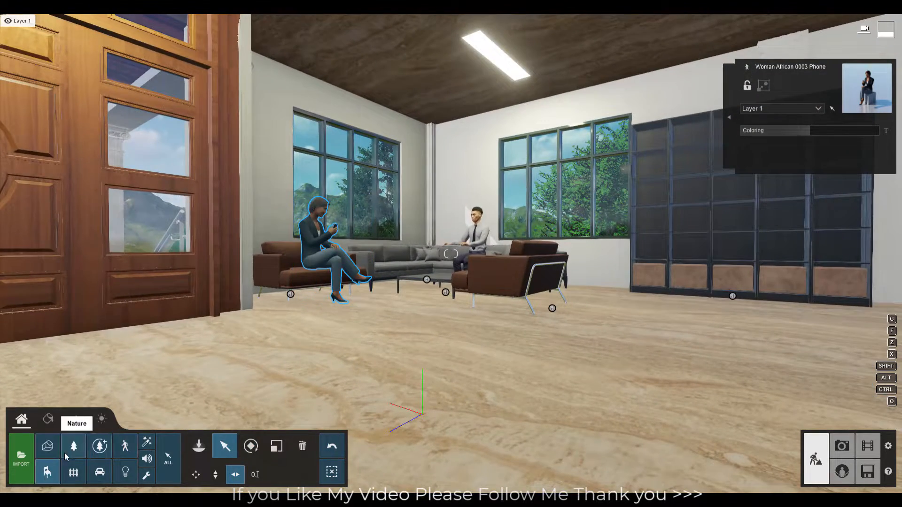
pyautogui.click(46, 473)
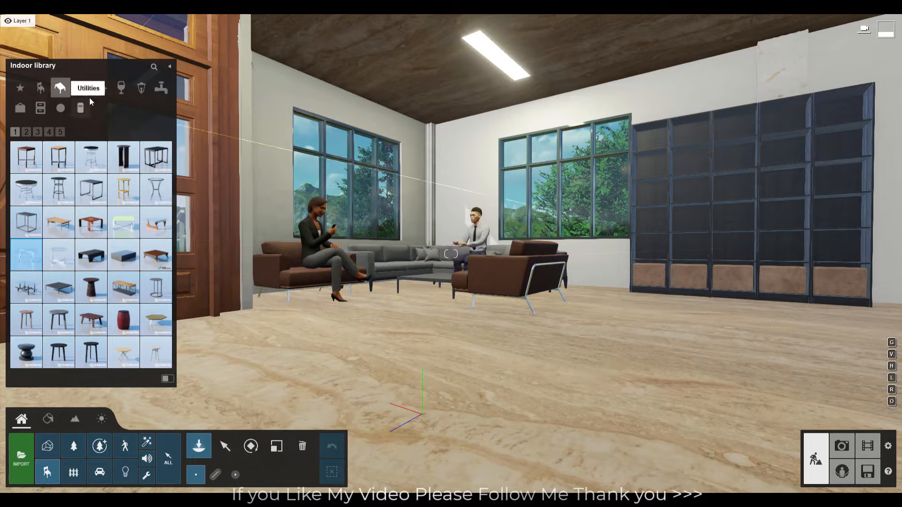
pyautogui.click(73, 452)
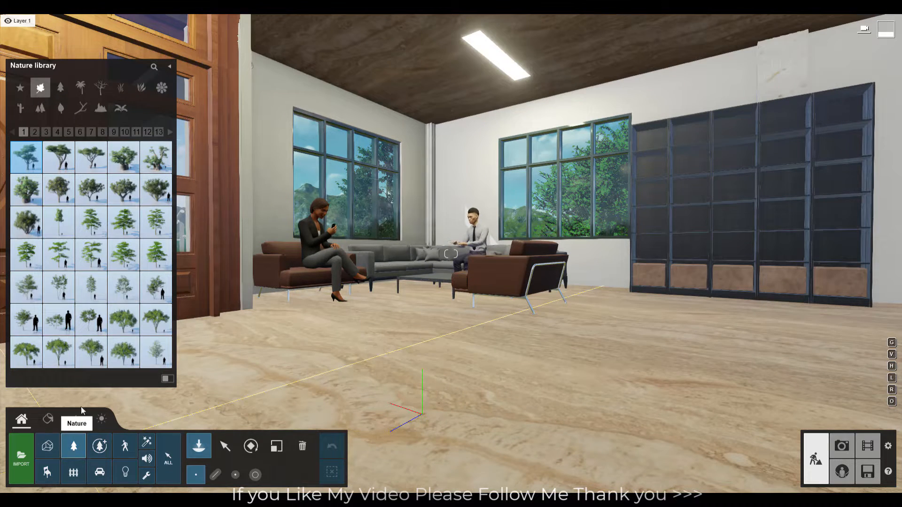
pyautogui.click(161, 87)
pyautogui.click(121, 108)
pyautogui.click(40, 109)
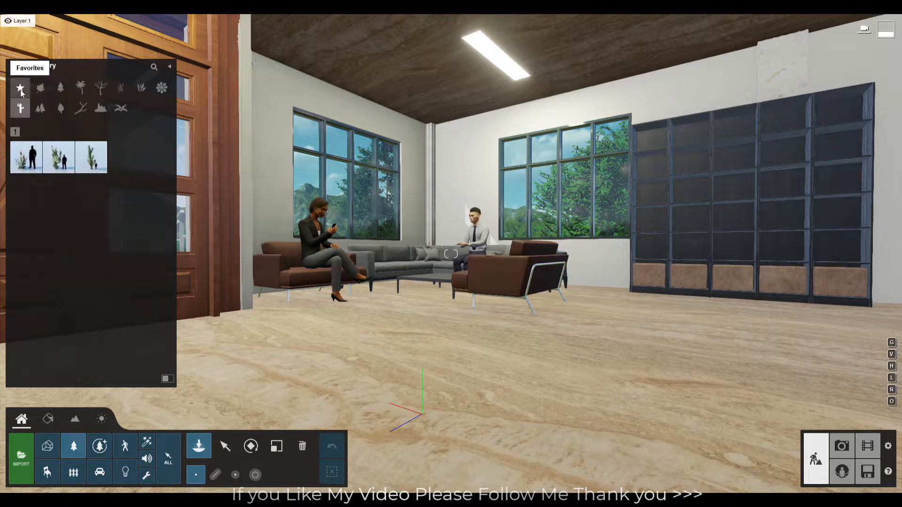
pyautogui.click(40, 88)
pyautogui.click(40, 135)
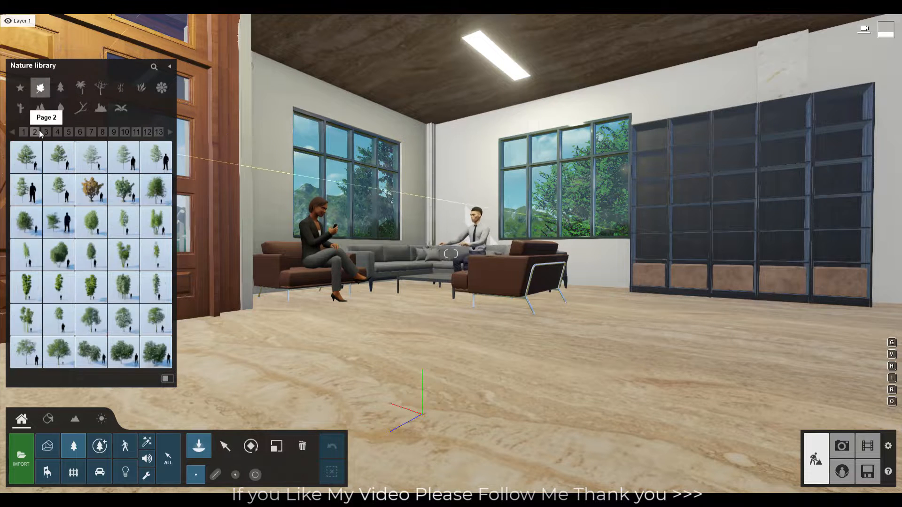
# Place the small set of upright books with a floral cover from the Indoor library on the coffee table.
pyautogui.click(48, 446)
pyautogui.click(50, 476)
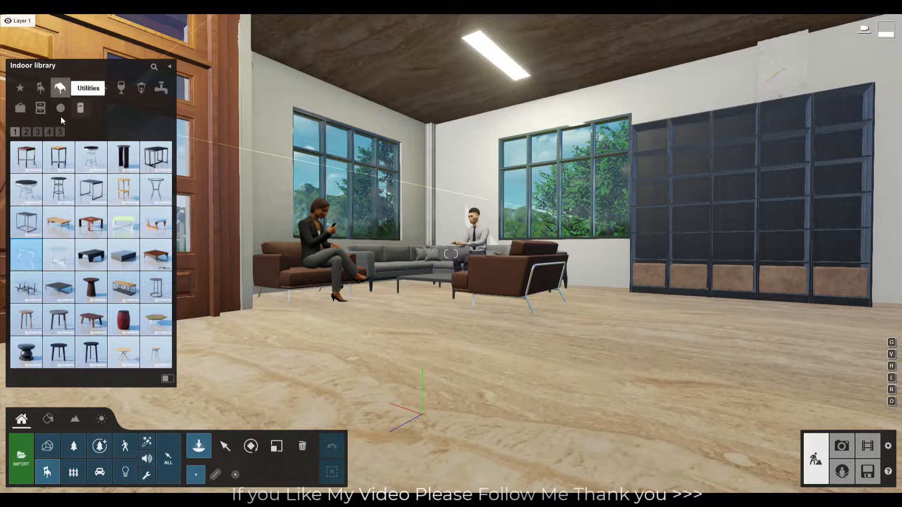
pyautogui.click(37, 132)
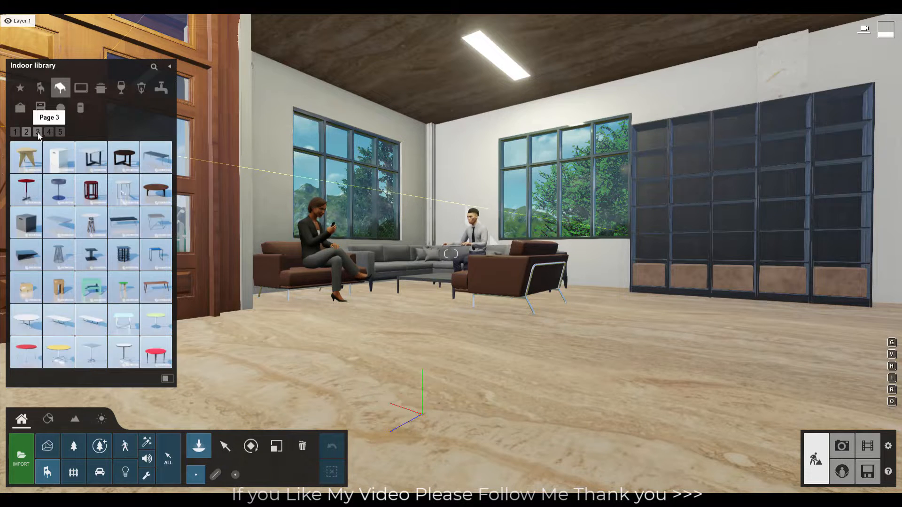
pyautogui.click(49, 132)
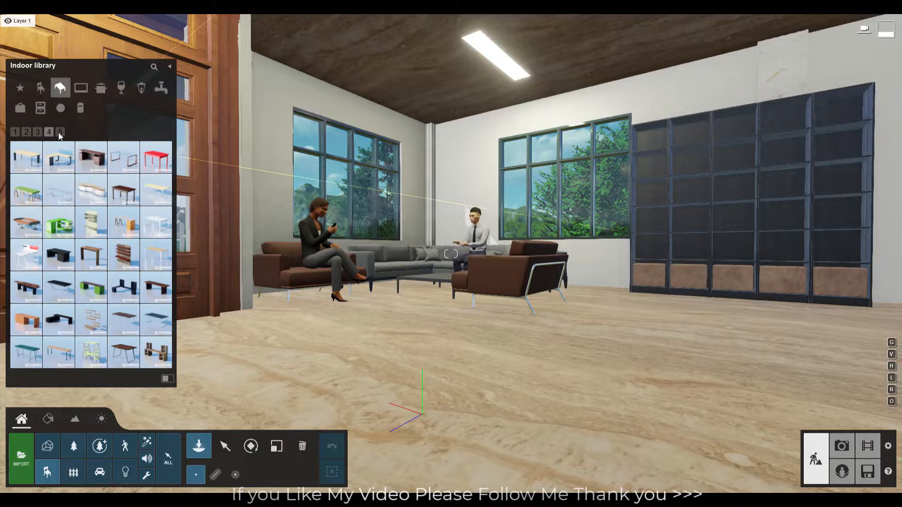
pyautogui.click(59, 132)
pyautogui.click(40, 115)
pyautogui.click(61, 110)
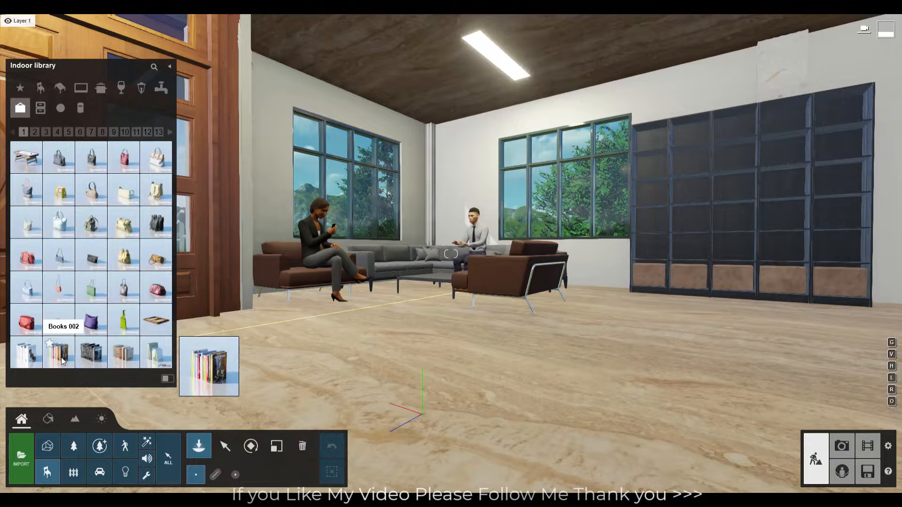
pyautogui.click(91, 353)
pyautogui.scroll(5, 433, 277)
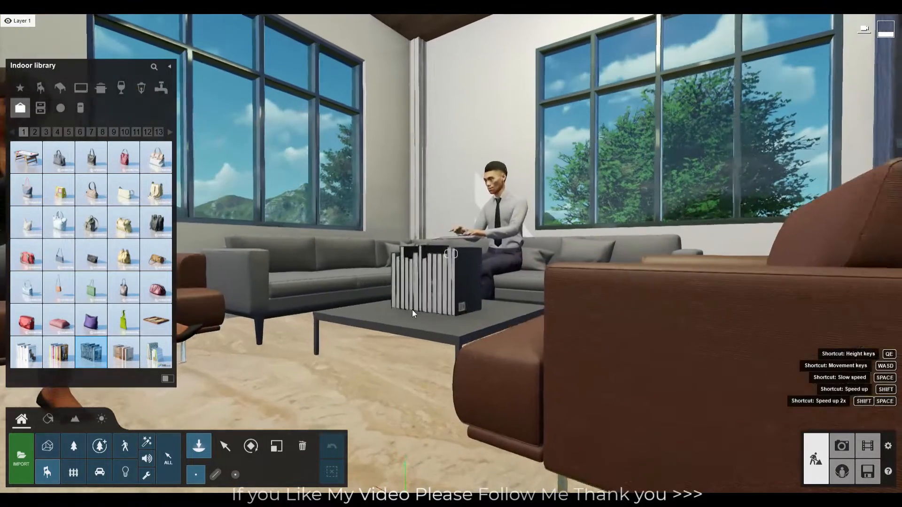
pyautogui.click(152, 357)
pyautogui.click(448, 306)
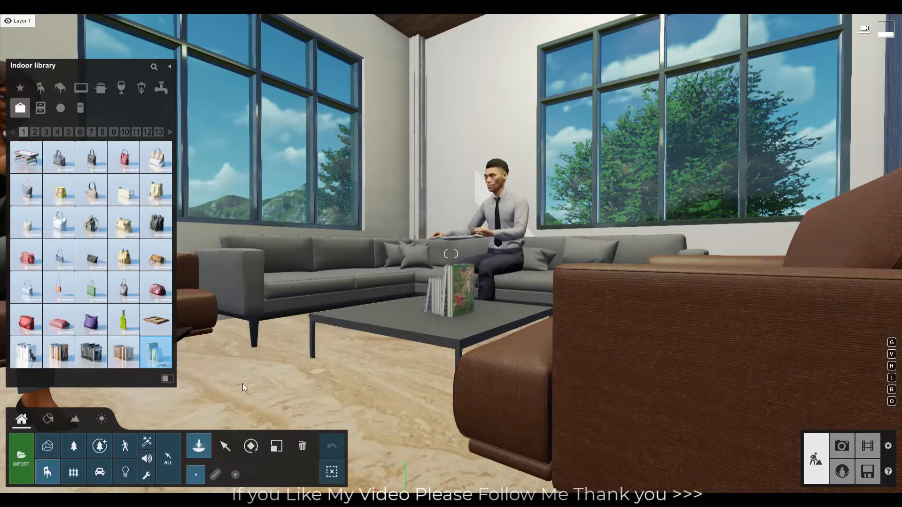
# Place a second row of upright books from the Indoor library beside the floral-covered books on the coffee table.
pyautogui.moveTo(28, 359)
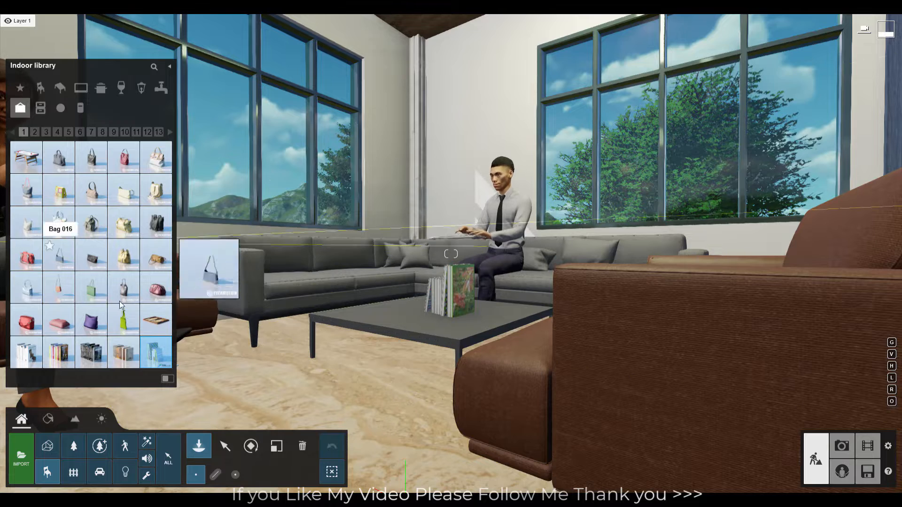
pyautogui.click(40, 133)
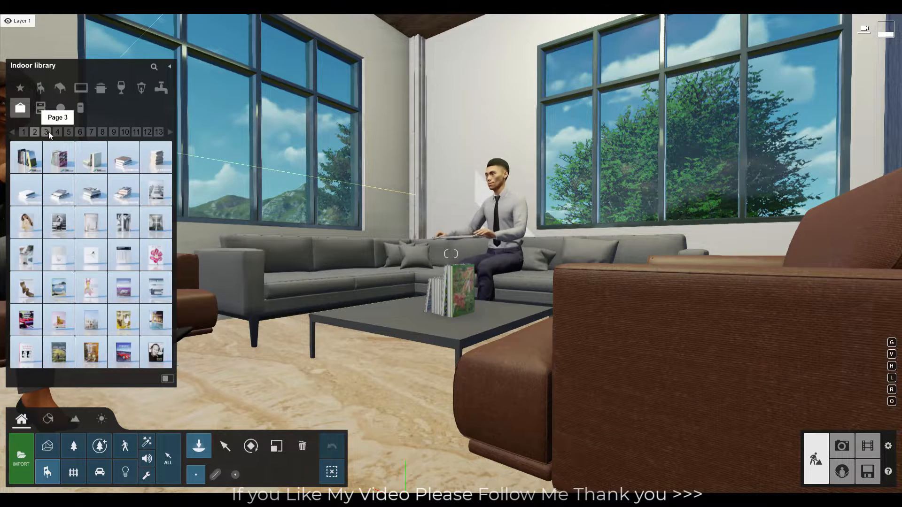
pyautogui.click(33, 163)
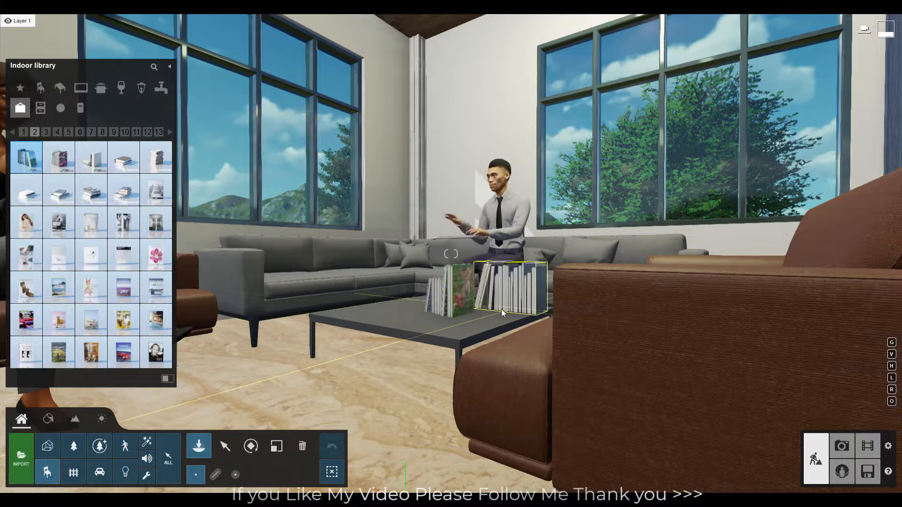
pyautogui.click(396, 314)
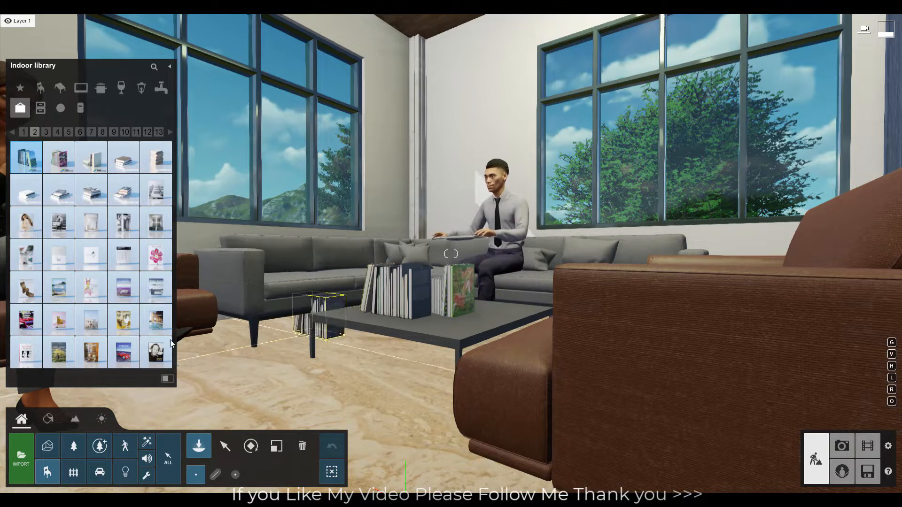
# Place the Canvas 021 picture from the Indoor library on the wall between the windows, above the seated man.
pyautogui.click(58, 133)
pyautogui.click(69, 133)
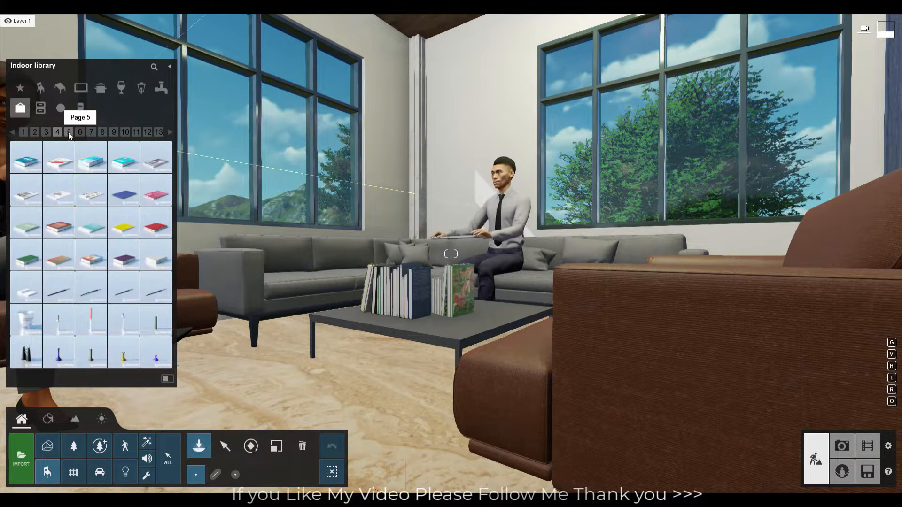
pyautogui.click(80, 133)
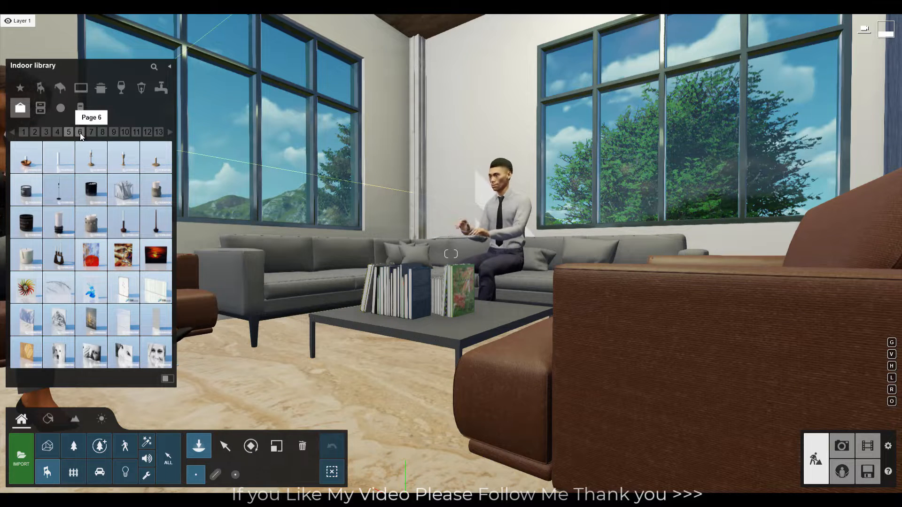
pyautogui.click(80, 135)
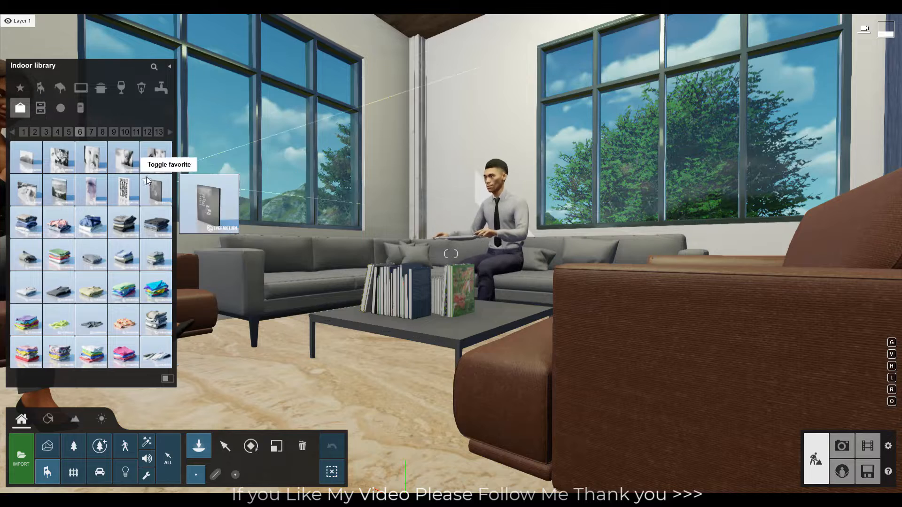
pyautogui.click(50, 161)
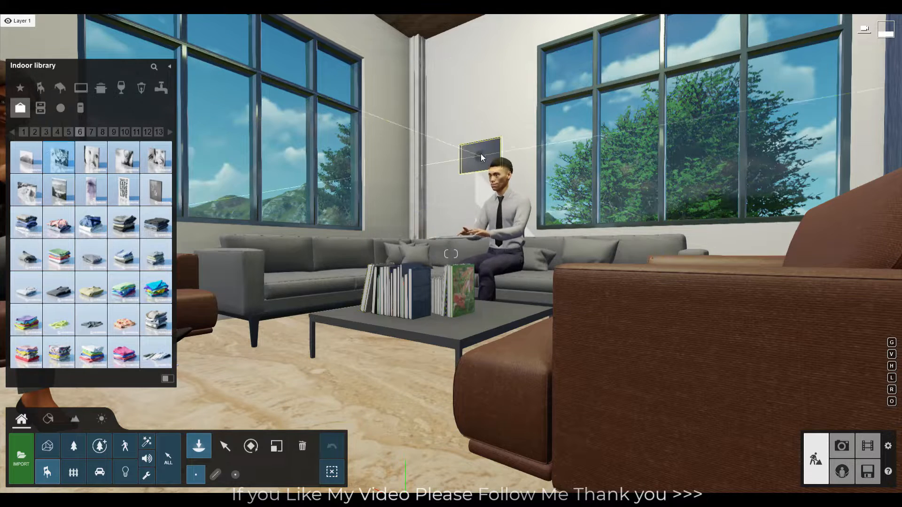
pyautogui.click(481, 156)
# Rotate the wall canvas so its printed side faces the room and enlarge it to roughly twice its size.
pyautogui.click(251, 446)
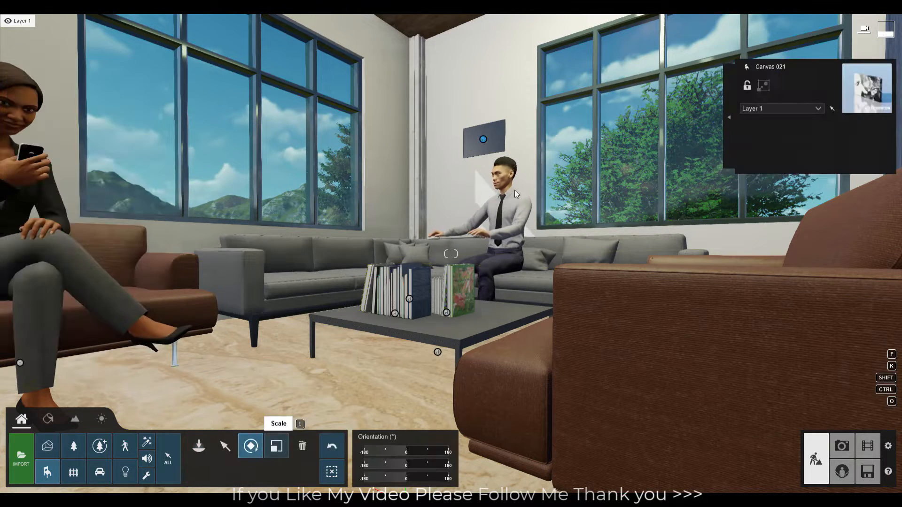
pyautogui.moveTo(480, 147); pyautogui.dragTo(418, 116)
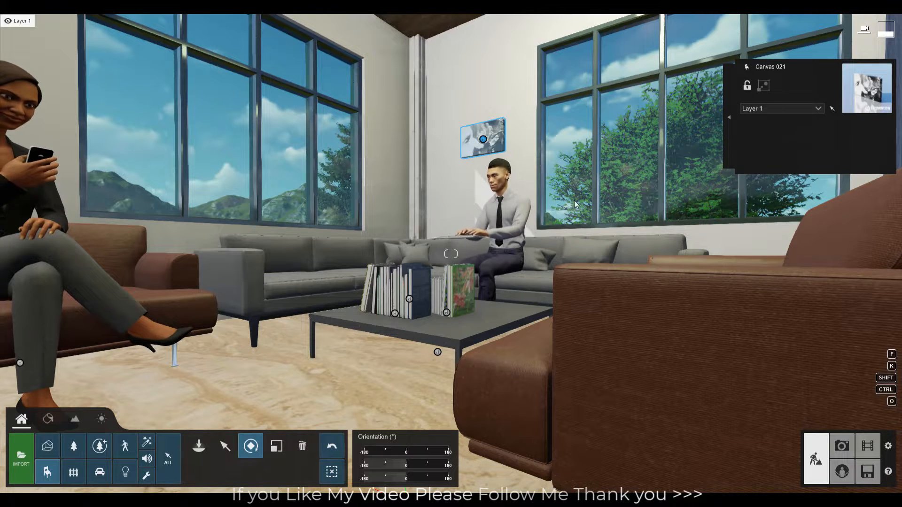
pyautogui.click(275, 446)
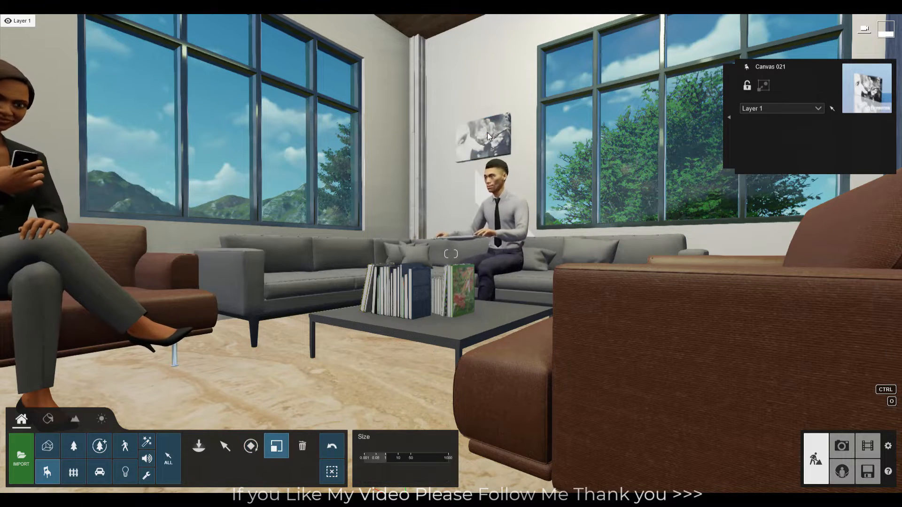
pyautogui.moveTo(487, 132); pyautogui.dragTo(493, 116)
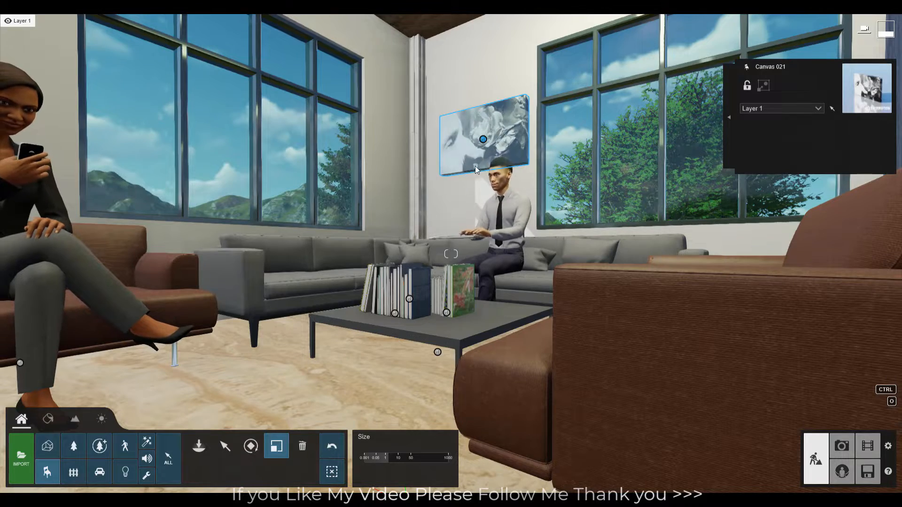
# Move the enlarged canvas vertically down the wall so it hangs slightly lower, just above the seated man's head.
pyautogui.scroll(-6, 439, 259)
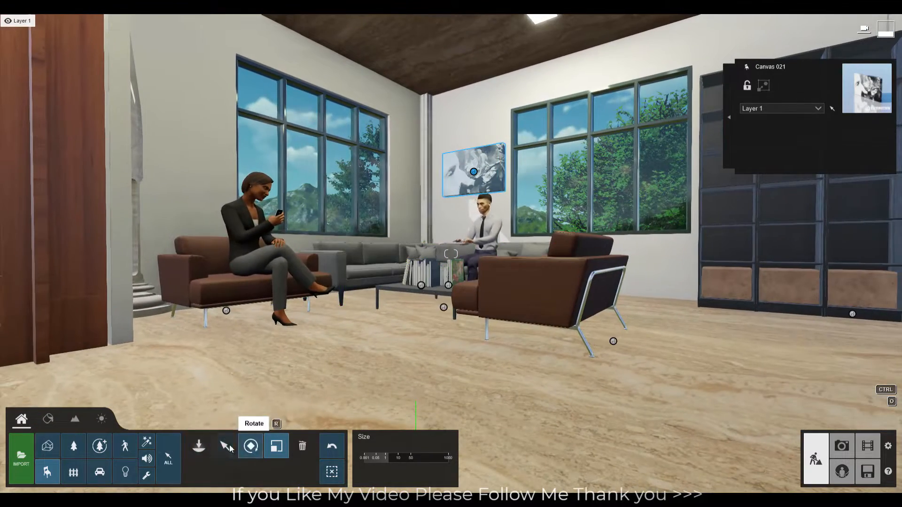
pyautogui.click(227, 447)
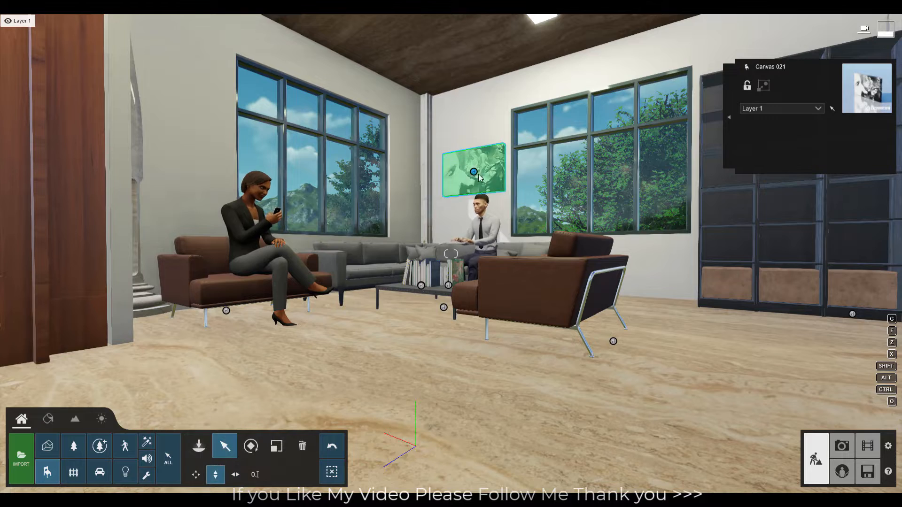
pyautogui.moveTo(473, 171); pyautogui.dragTo(474, 177)
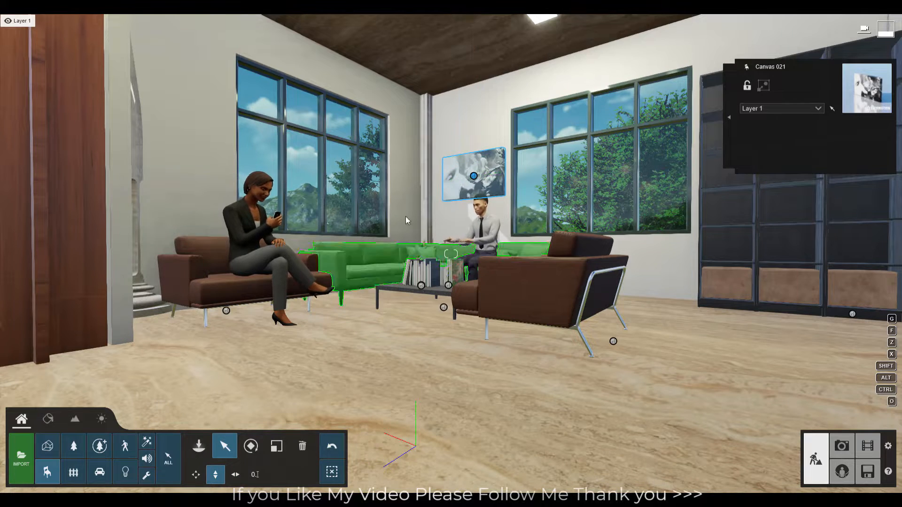
# Examine the Nature library's broadleaf, conifer, palm and leafless tree categories for planting in front of the building.
pyautogui.scroll(-5, 419, 280)
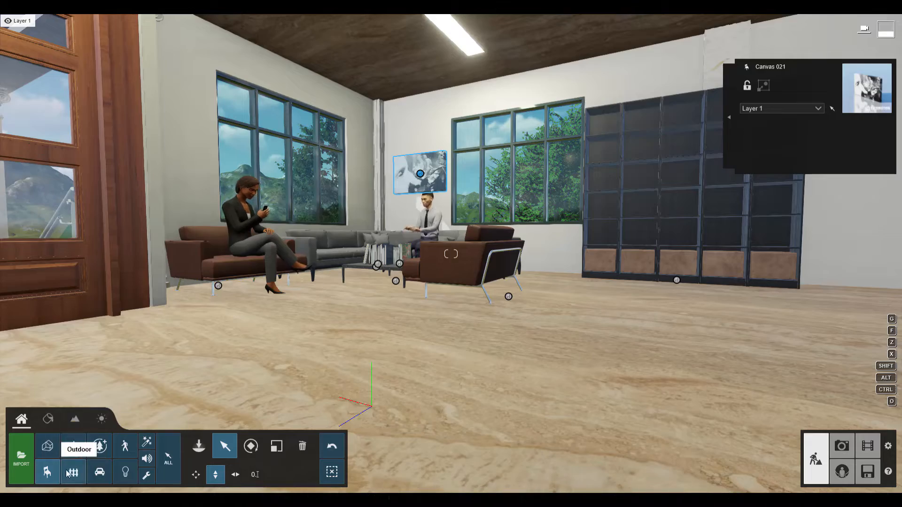
pyautogui.press('s')
pyautogui.press('a')
pyautogui.moveTo(317, 291); pyautogui.dragTo(68, 273, button='right')
pyautogui.press('s')
pyautogui.press('a')
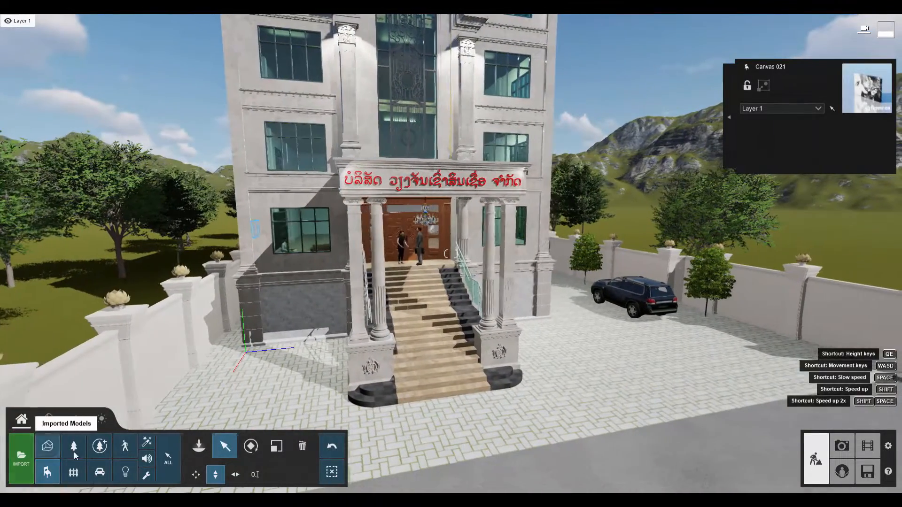
pyautogui.click(73, 449)
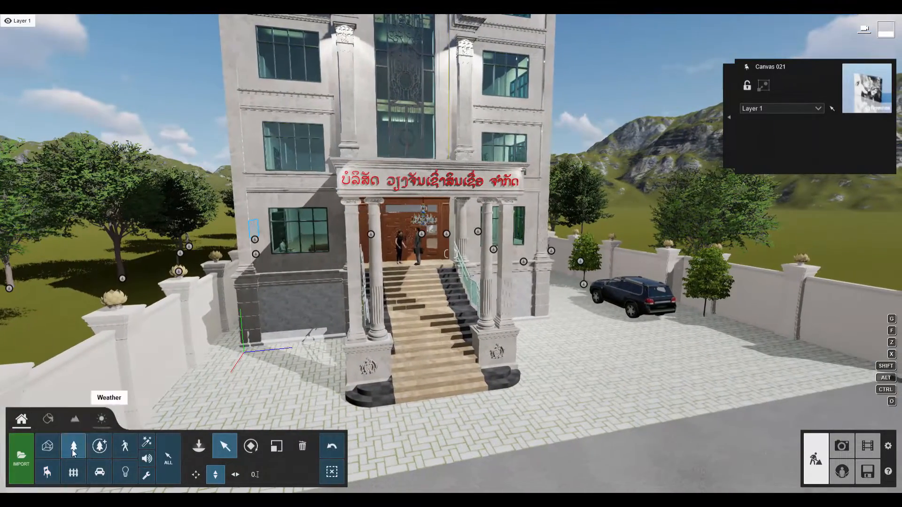
pyautogui.click(66, 448)
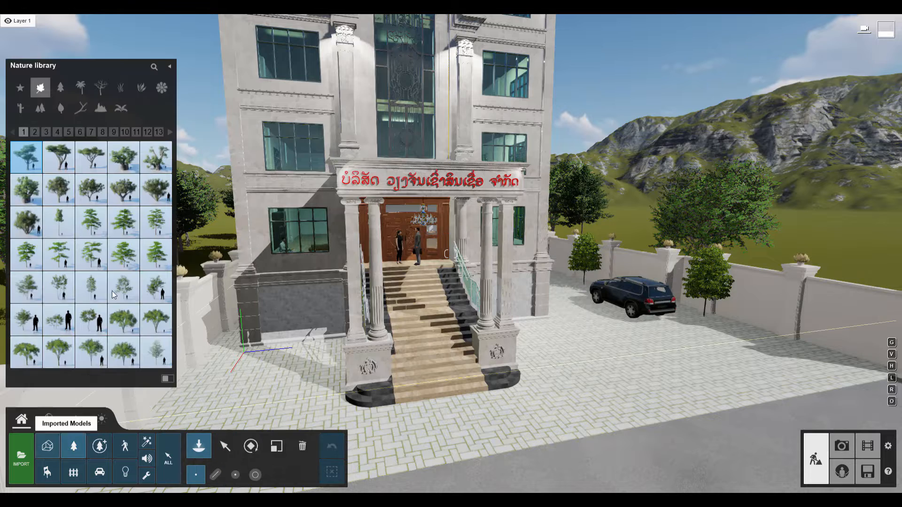
pyautogui.click(46, 133)
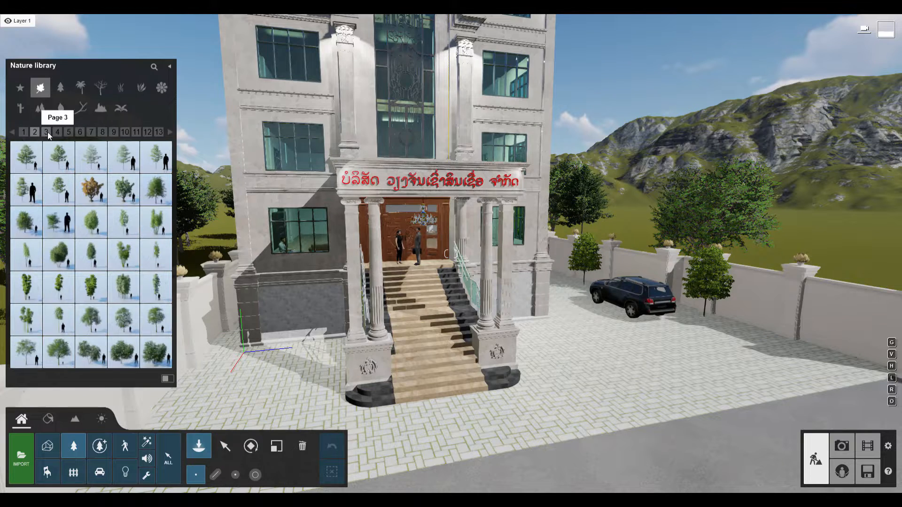
pyautogui.click(59, 89)
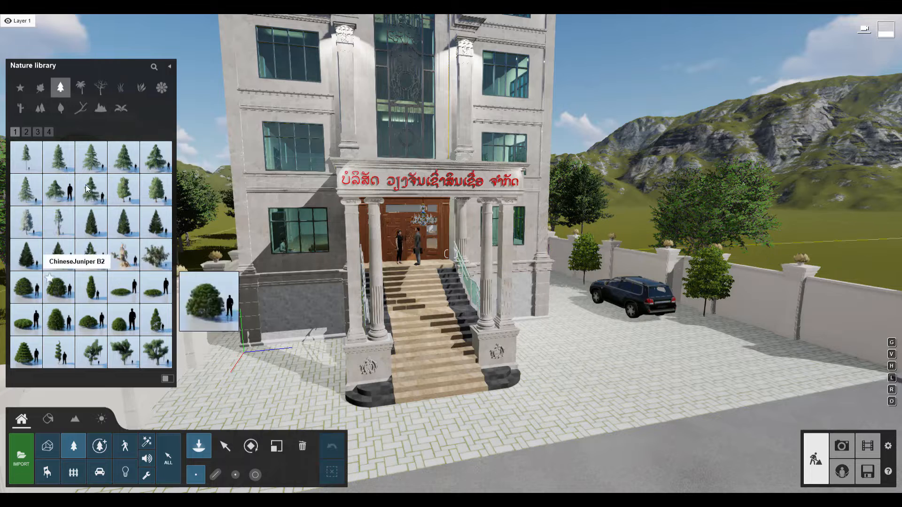
pyautogui.click(39, 134)
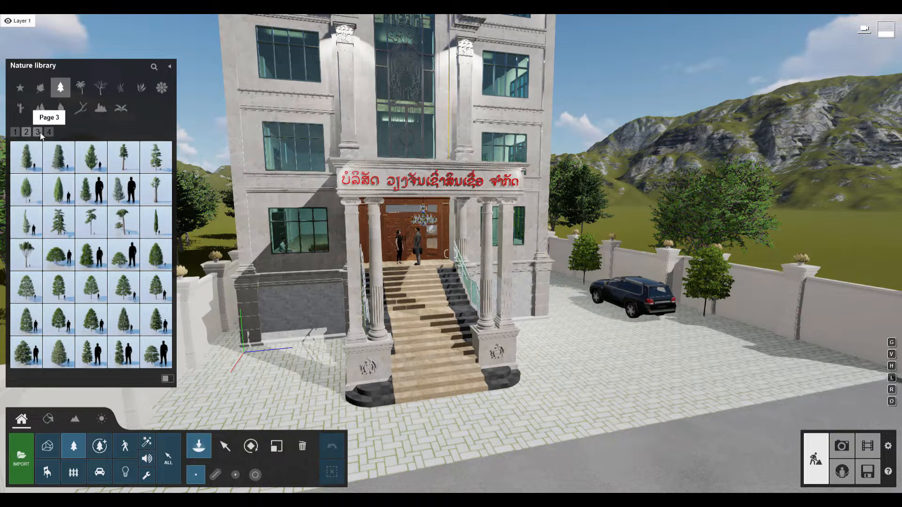
pyautogui.click(48, 132)
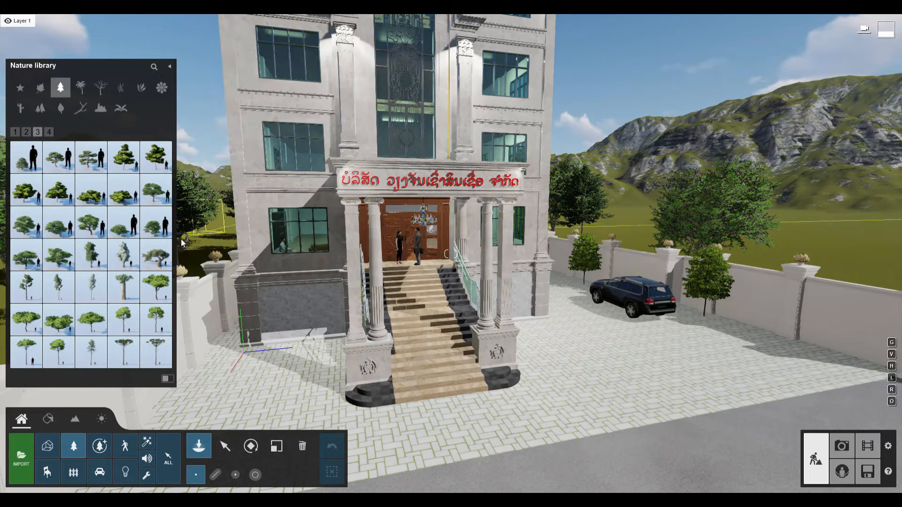
pyautogui.click(48, 132)
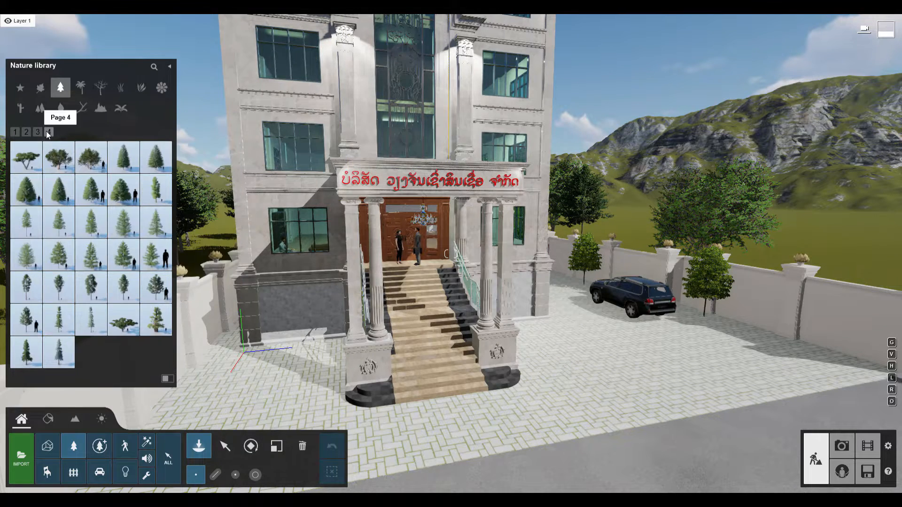
pyautogui.click(81, 88)
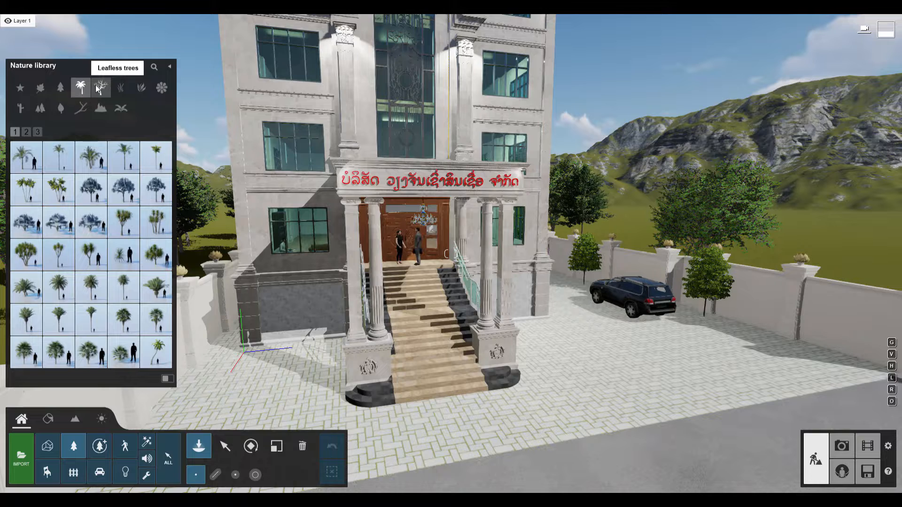
pyautogui.click(100, 89)
# Place a long low hedge from the Nature library's plants category beside the boundary wall on the garage side of the front courtyard.
pyautogui.click(141, 89)
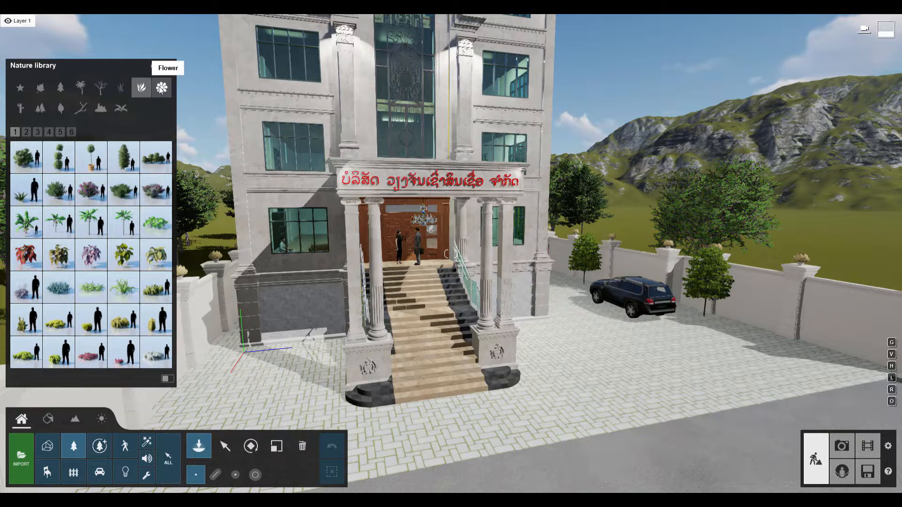
pyautogui.click(38, 132)
pyautogui.click(49, 132)
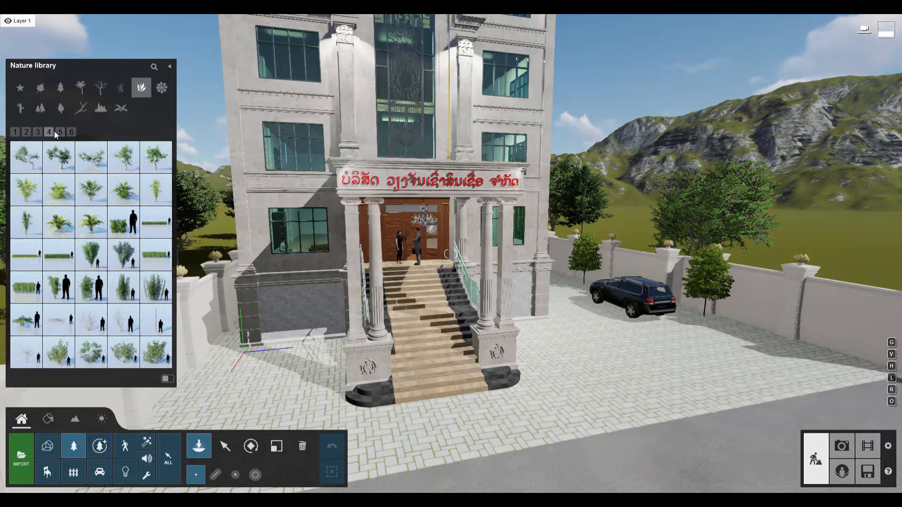
pyautogui.click(60, 132)
pyautogui.click(47, 135)
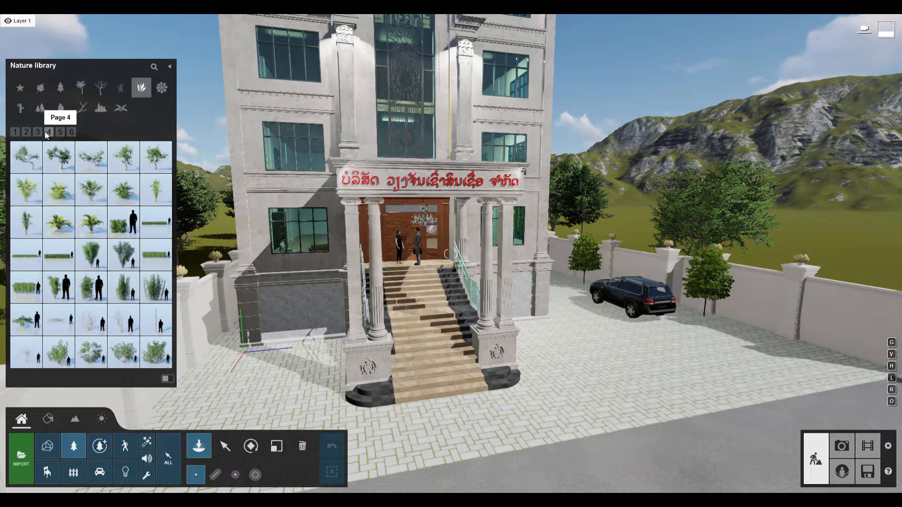
pyautogui.click(60, 255)
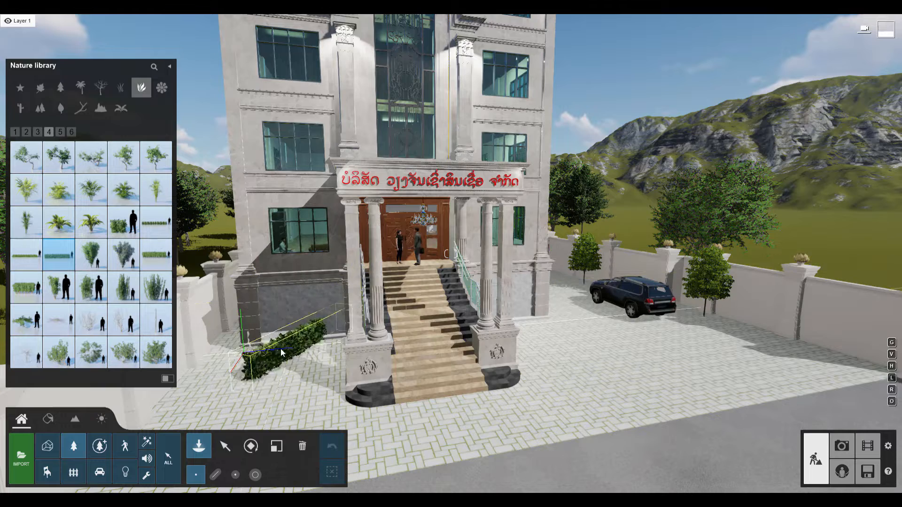
pyautogui.click(189, 399)
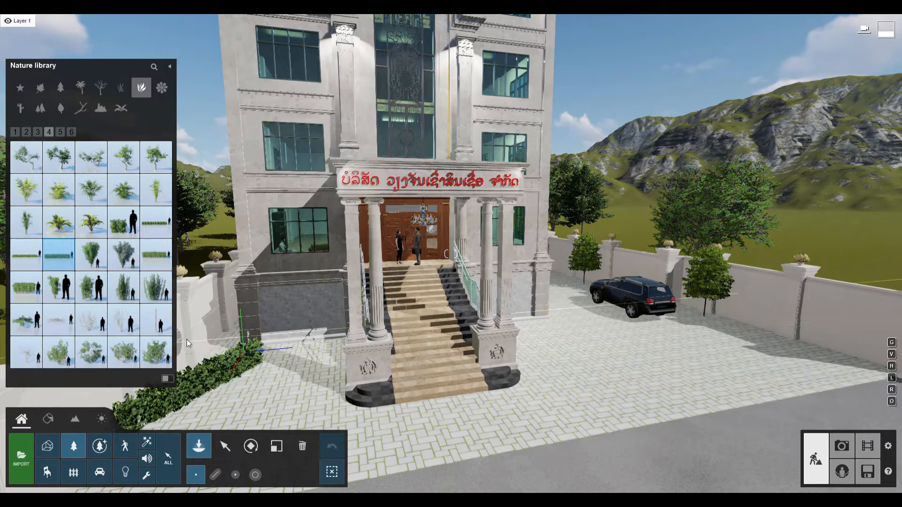
# Place patches of fallen leaves from the Nature library on the courtyard paving near the hedge and on the adjoining road.
pyautogui.click(161, 88)
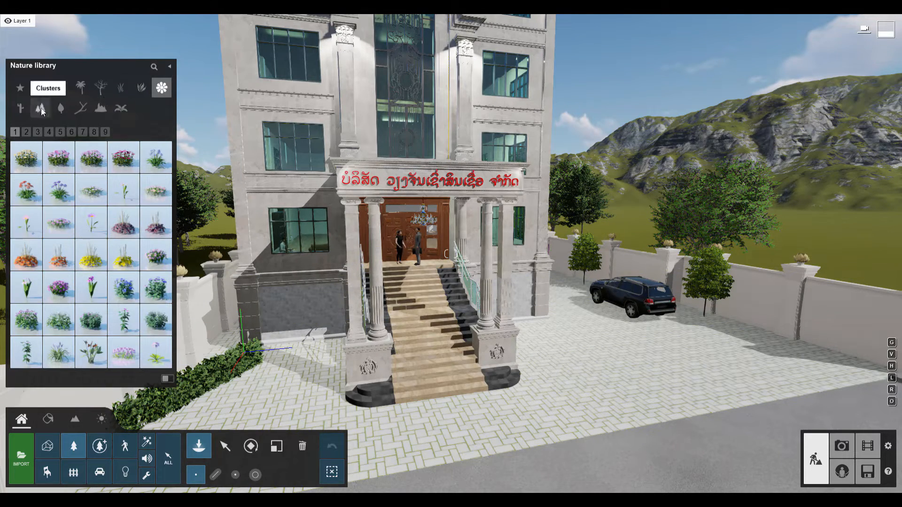
pyautogui.click(82, 109)
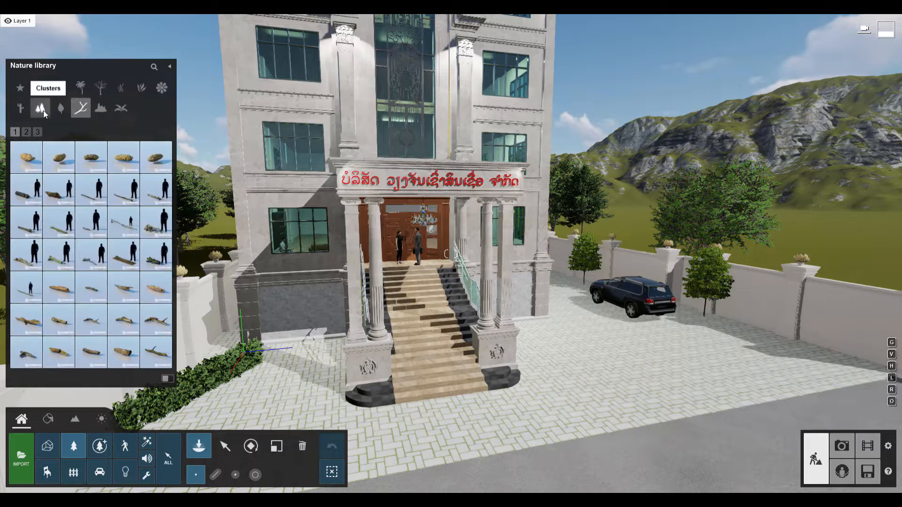
pyautogui.click(61, 108)
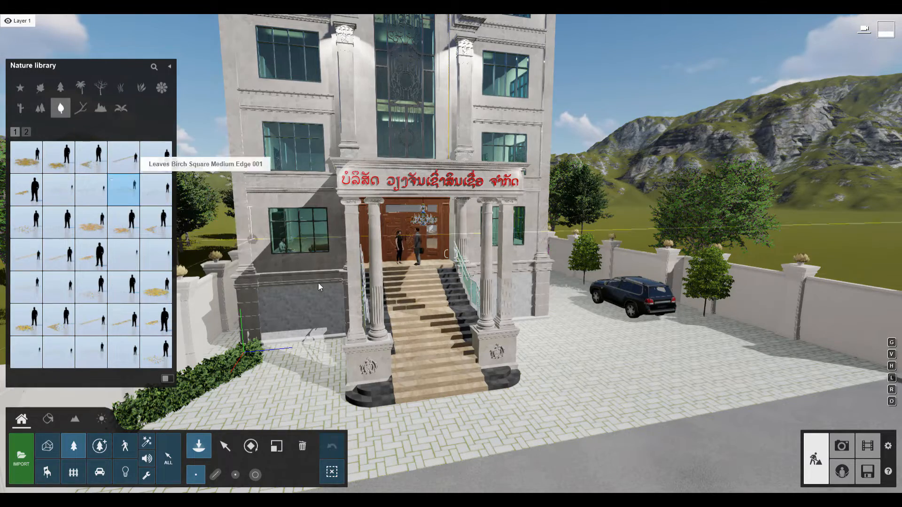
pyautogui.scroll(-5, 319, 287)
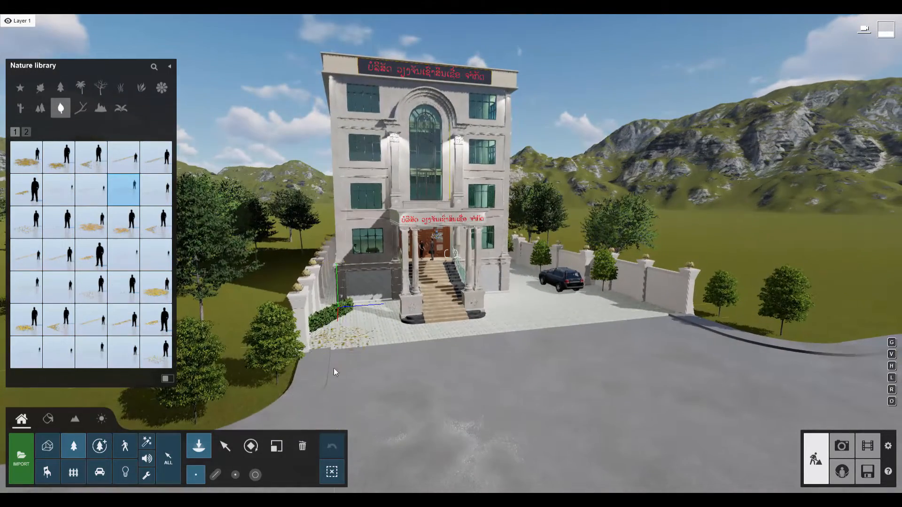
pyautogui.click(331, 376)
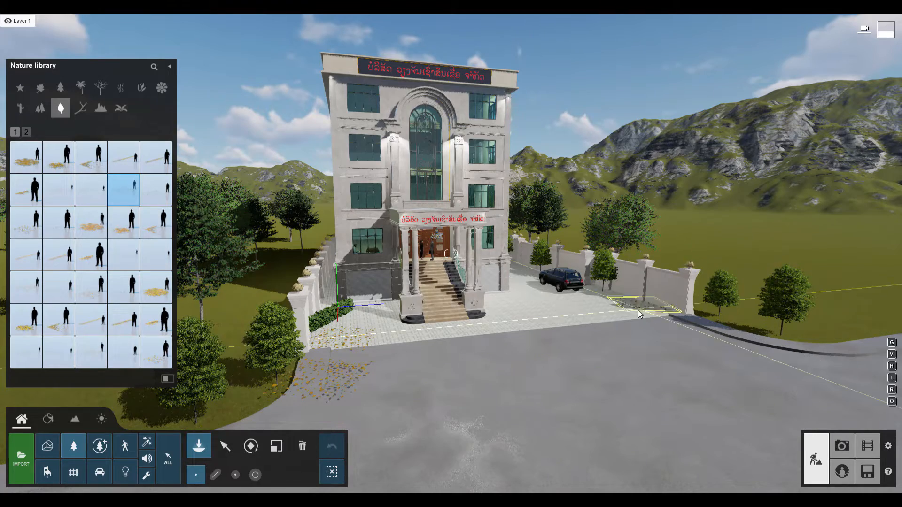
# Place a patch of fallen leaves on the courtyard paving beside the front end of the boundary wall on the parked car's side.
pyautogui.click(644, 311)
pyautogui.scroll(-3, 358, 346)
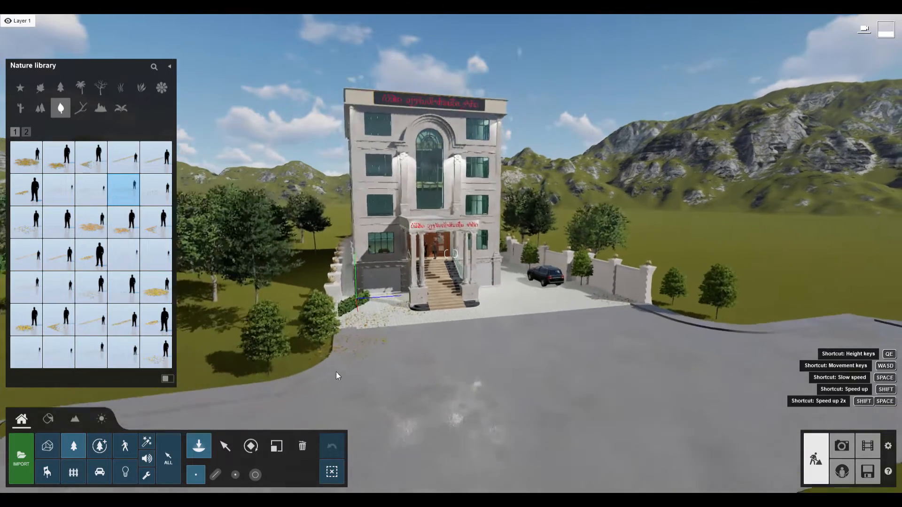
pyautogui.scroll(1, 336, 377)
# Examine the Nature library's dead wood, rocks and weeds categories and the conifer pages for more courtyard planting.
pyautogui.click(80, 108)
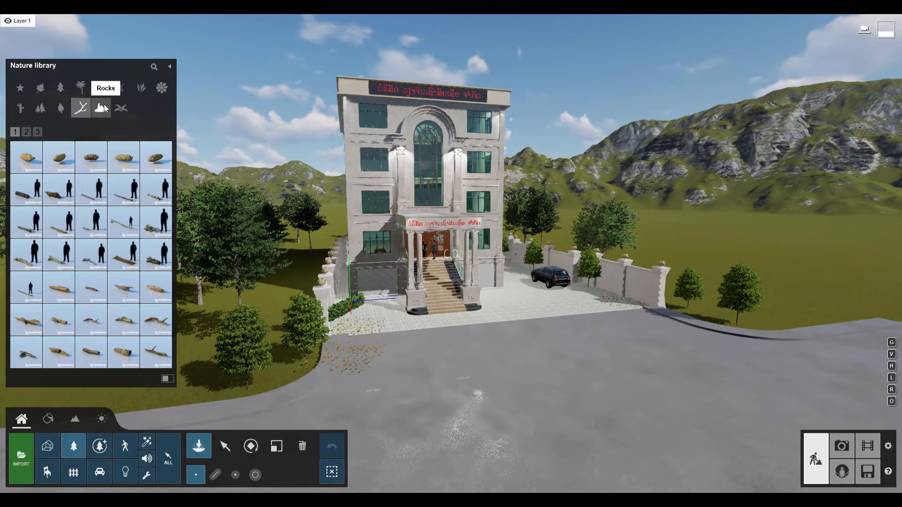
pyautogui.click(104, 108)
pyautogui.click(122, 109)
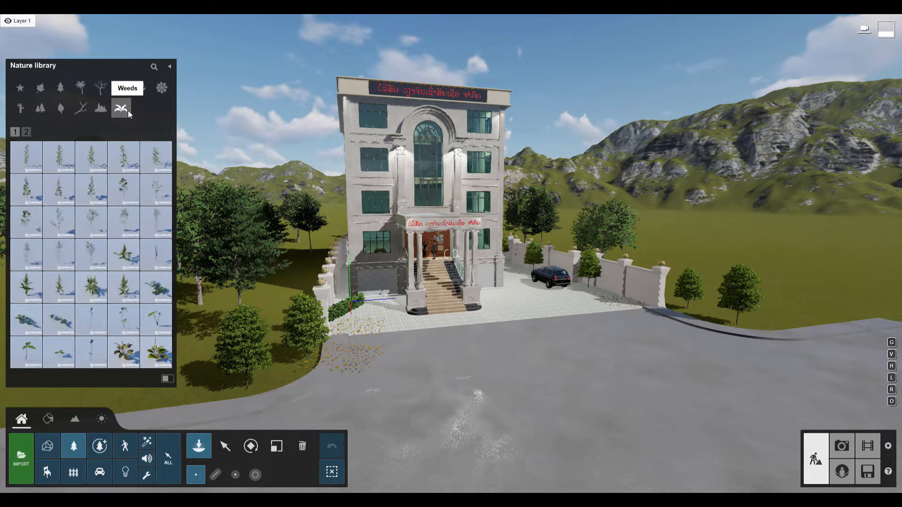
pyautogui.click(57, 88)
pyautogui.moveTo(80, 168)
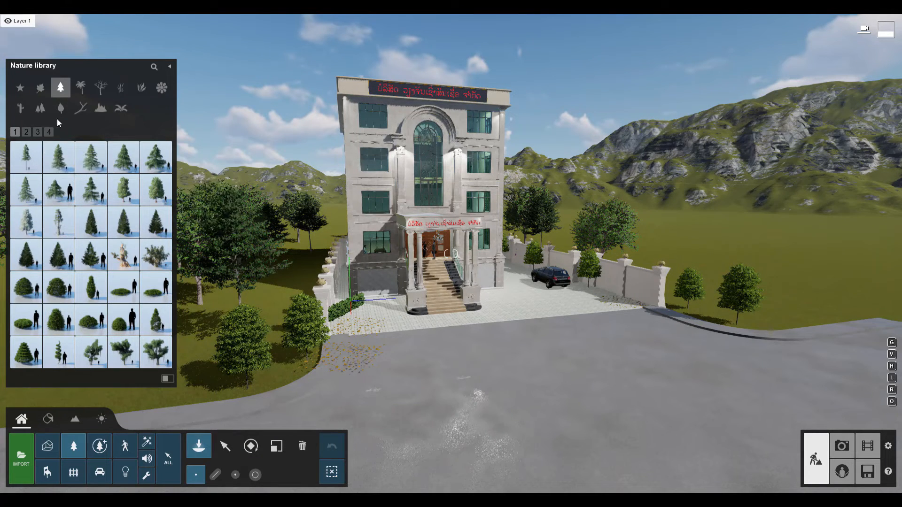
pyautogui.click(25, 132)
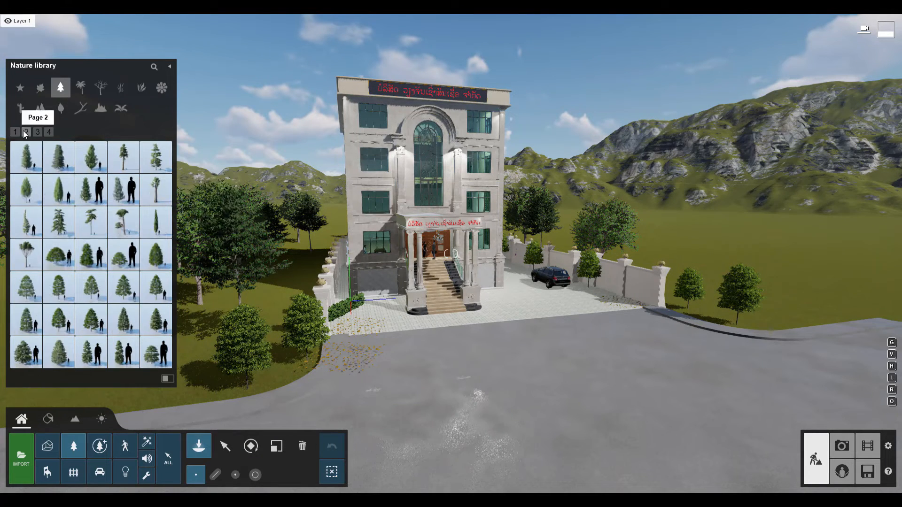
pyautogui.click(47, 131)
# Place JapaneseFalseCypress S6 trees against the building's front wall on both sides of the entrance stairs.
pyautogui.moveTo(88, 162)
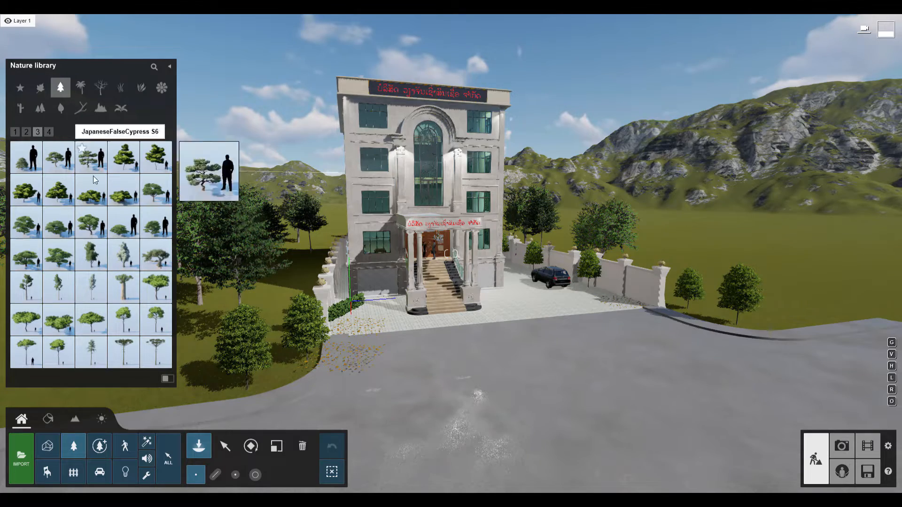
pyautogui.scroll(5, 362, 350)
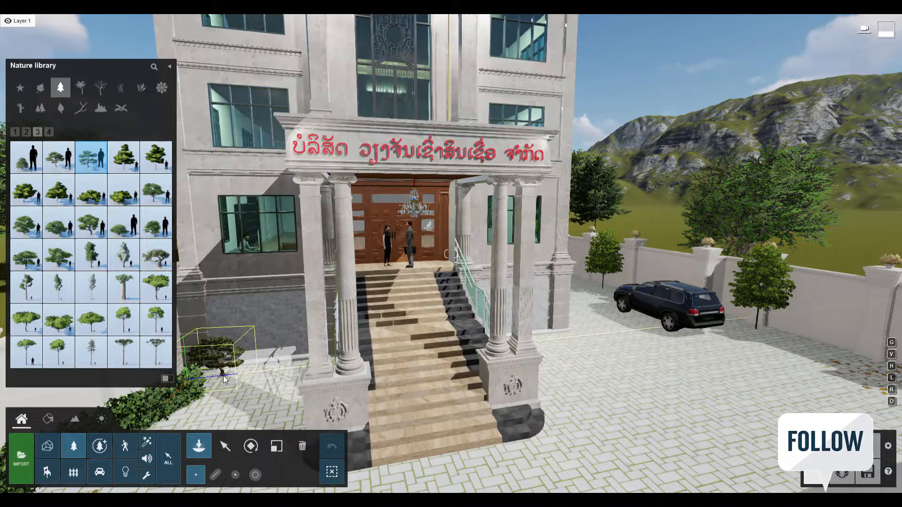
pyautogui.scroll(-4, 522, 339)
pyautogui.scroll(6, 563, 347)
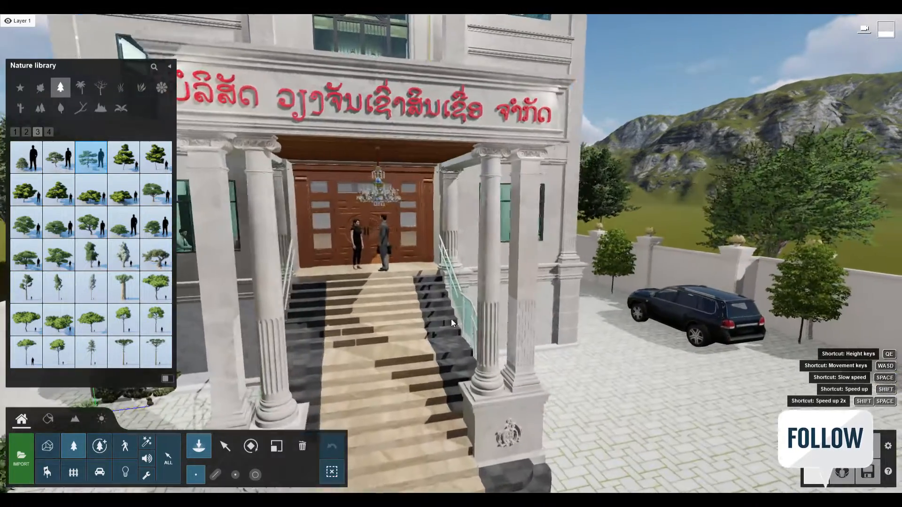
pyautogui.moveTo(451, 319); pyautogui.dragTo(481, 388, button='right')
pyautogui.click(432, 391)
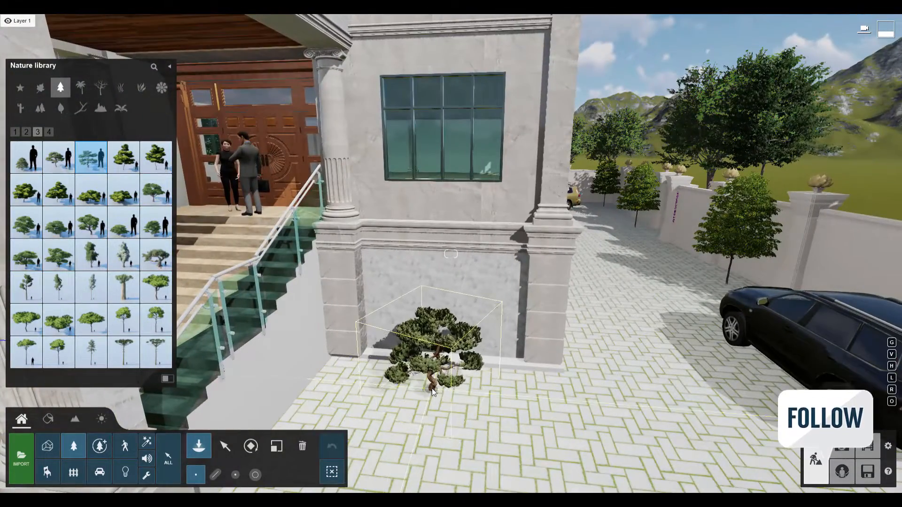
pyautogui.scroll(-5, 548, 250)
pyautogui.moveTo(598, 233); pyautogui.dragTo(187, 295, button='right')
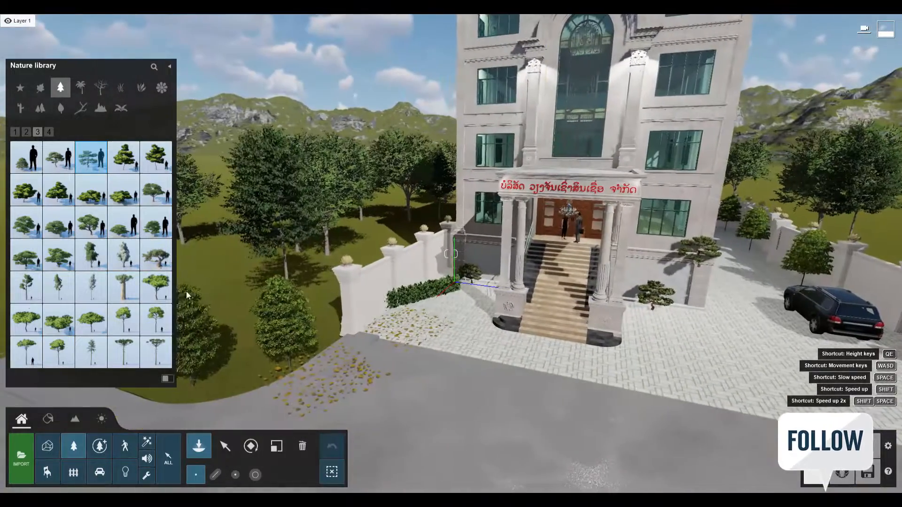
# Rotate the ivy hedge slightly so that it runs parallel to the boundary wall on the garage side.
pyautogui.click(251, 446)
pyautogui.click(424, 305)
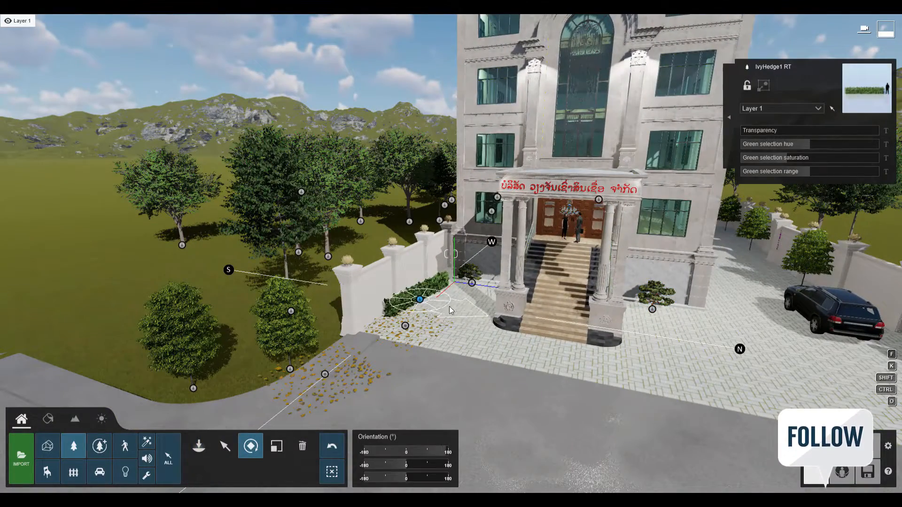
pyautogui.moveTo(475, 308); pyautogui.dragTo(476, 310)
pyautogui.scroll(5, 475, 311)
pyautogui.moveTo(489, 328); pyautogui.dragTo(446, 346, button='right')
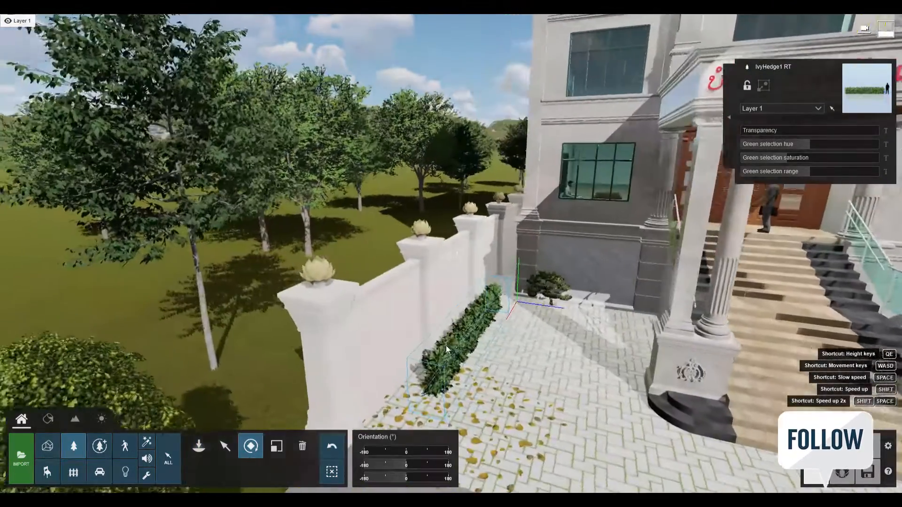
# Duplicate the ivy hedge horizontally along the garage-side boundary wall so the row extends to the wall's road end.
pyautogui.click(226, 445)
pyautogui.moveTo(481, 345); pyautogui.dragTo(378, 383)
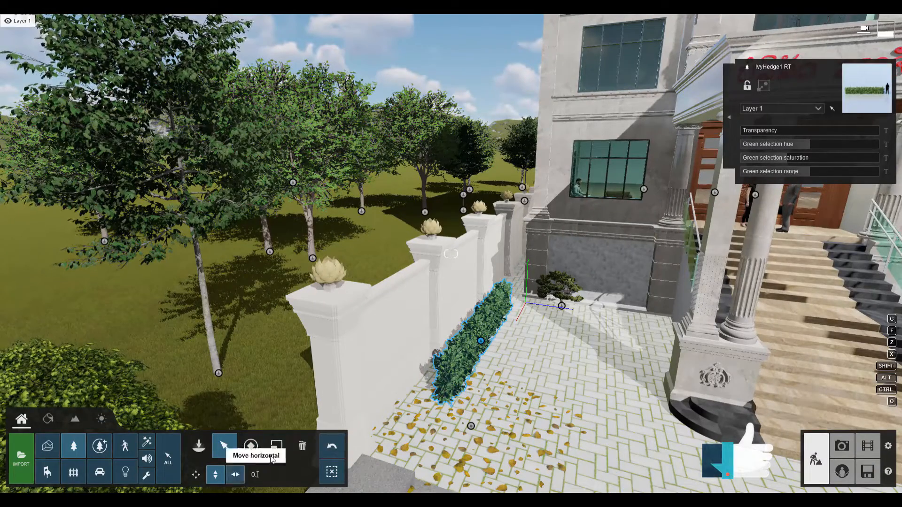
pyautogui.click(233, 475)
pyautogui.moveTo(481, 344); pyautogui.dragTo(412, 414)
pyautogui.press('s')
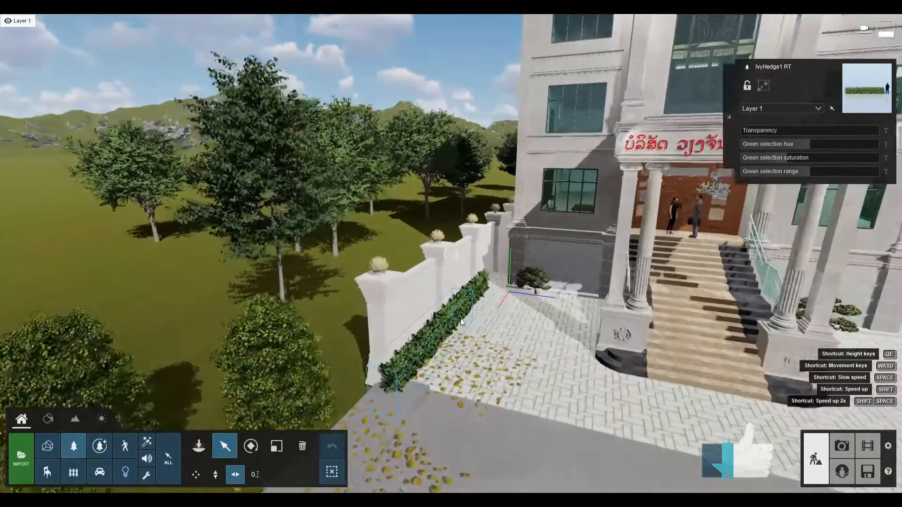
pyautogui.press('s')
pyautogui.moveTo(408, 303); pyautogui.dragTo(503, 324, button='right')
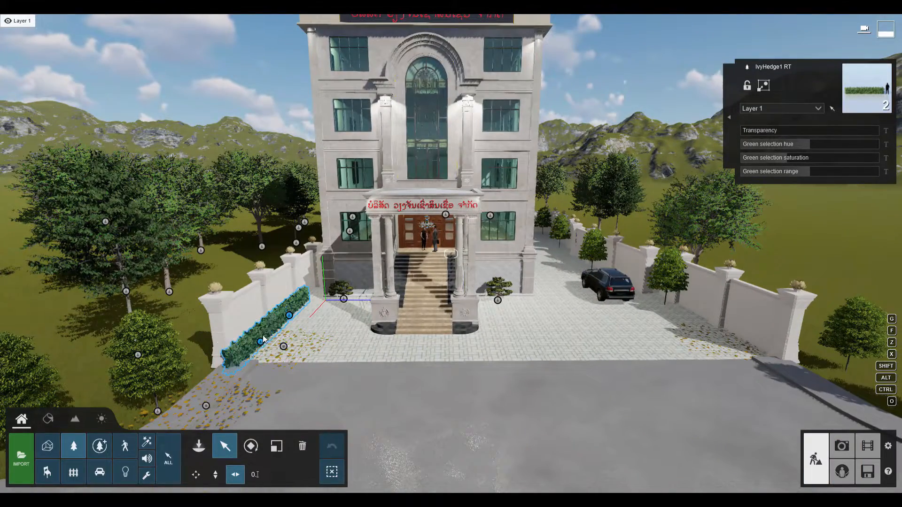
# Copy the two selected ivy hedges across the courtyard to the opposite boundary wall on the parked car's side.
pyautogui.keyDown('alt'); pyautogui.moveTo(458, 339); pyautogui.dragTo(735, 337); pyautogui.keyUp('alt')
pyautogui.press('w')
pyautogui.press('d')
pyautogui.moveTo(717, 335); pyautogui.dragTo(323, 285, button='right')
pyautogui.press('s')
pyautogui.press('a')
pyautogui.press('w')
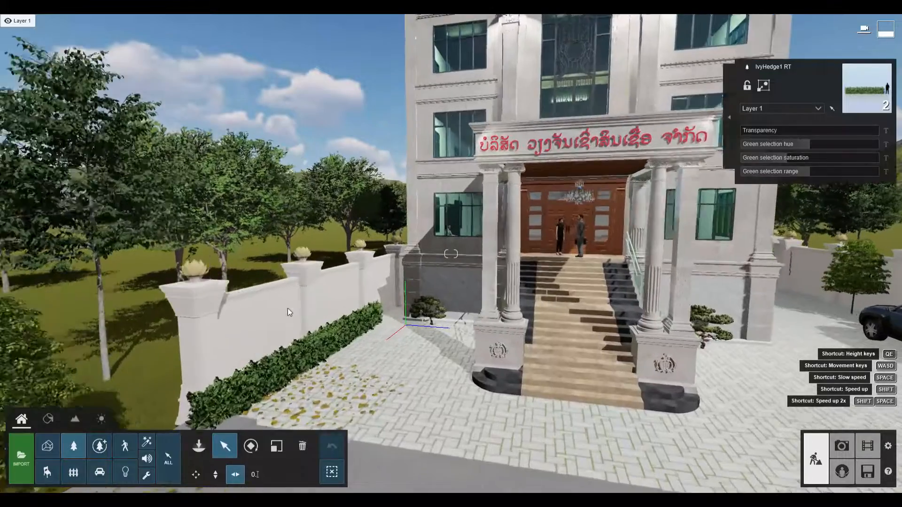
pyautogui.press('d')
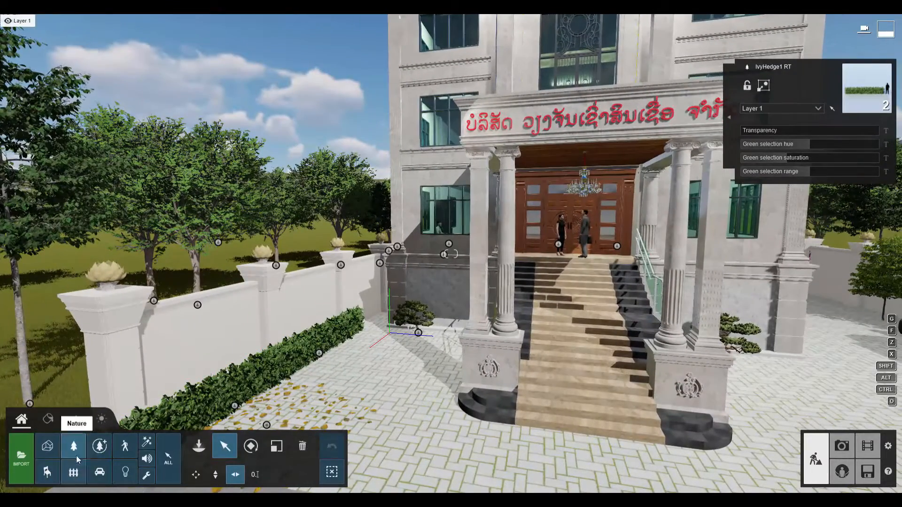
# Examine the last conifer page and the broadleaf tree pages of the Nature library for trees to plant by the entrance.
pyautogui.click(74, 446)
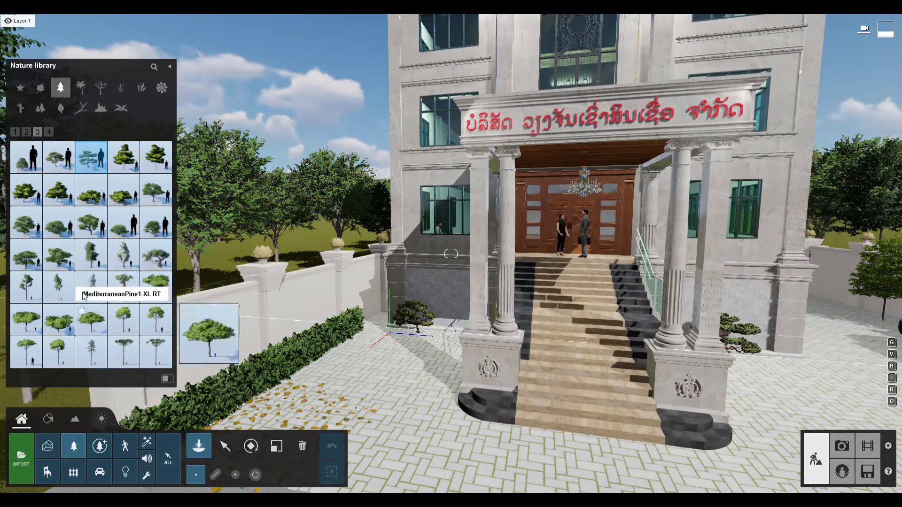
pyautogui.click(48, 132)
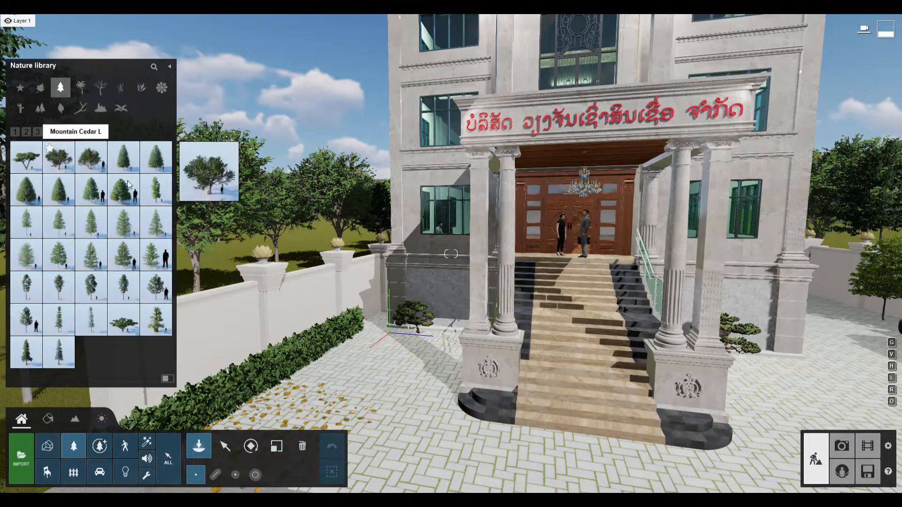
pyautogui.click(38, 89)
pyautogui.click(58, 132)
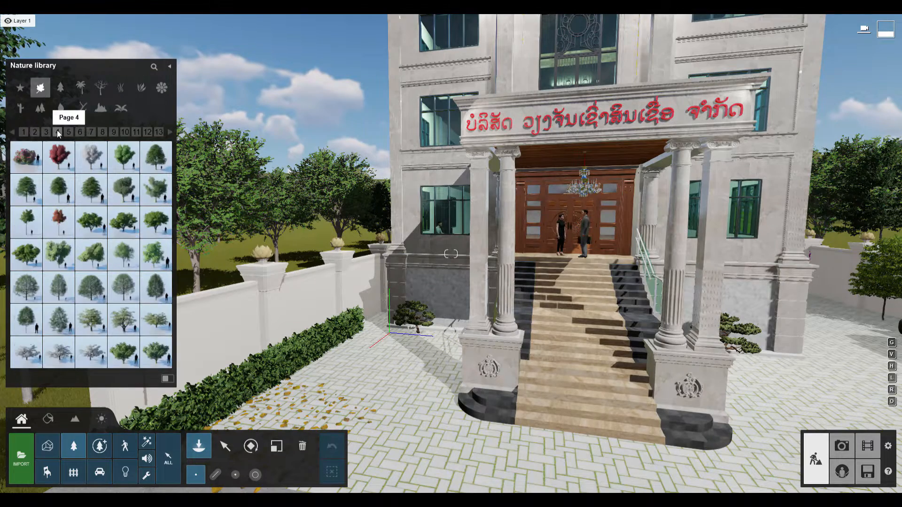
pyautogui.click(69, 131)
pyautogui.click(80, 132)
pyautogui.click(92, 132)
pyautogui.click(107, 131)
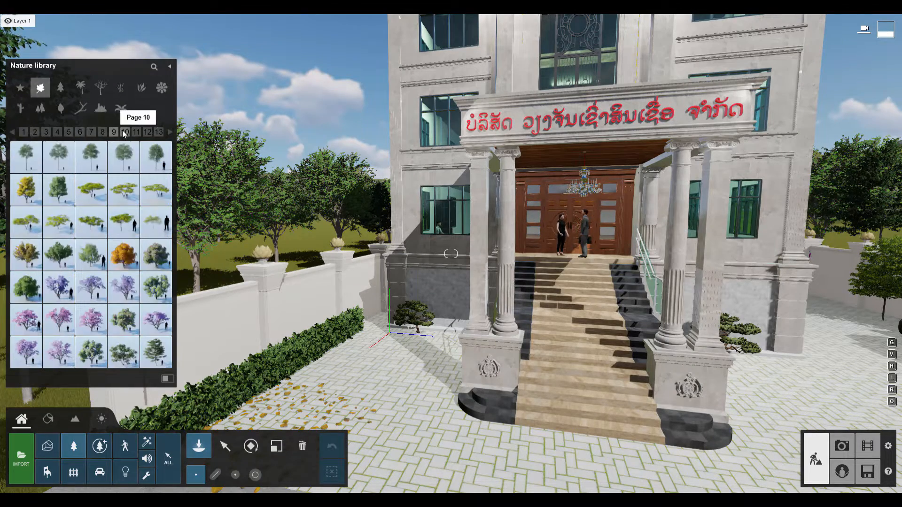
pyautogui.click(125, 132)
pyautogui.click(135, 131)
pyautogui.click(147, 131)
pyautogui.click(159, 132)
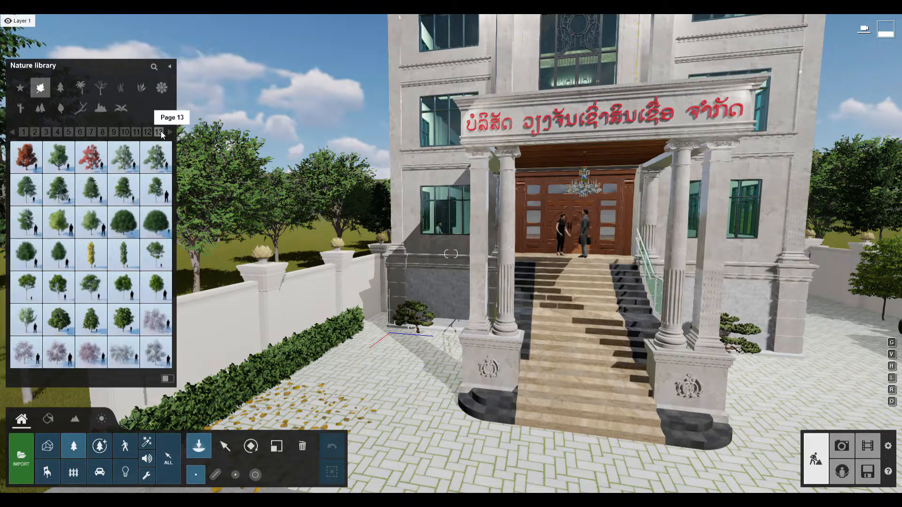
pyautogui.click(46, 132)
pyautogui.click(35, 132)
pyautogui.click(24, 131)
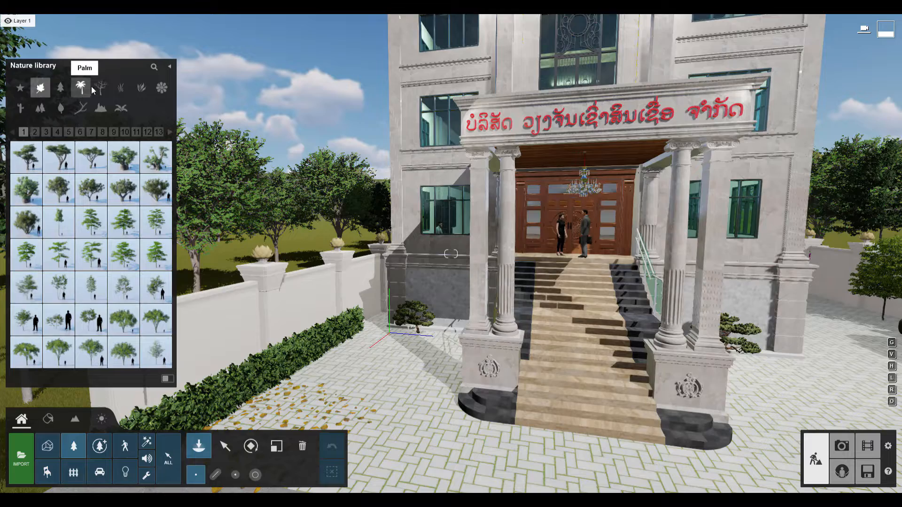
# Place a potted BoxwoodTopiary 2 RT from the plants category at the foot of the entrance stairs on each side.
pyautogui.click(141, 88)
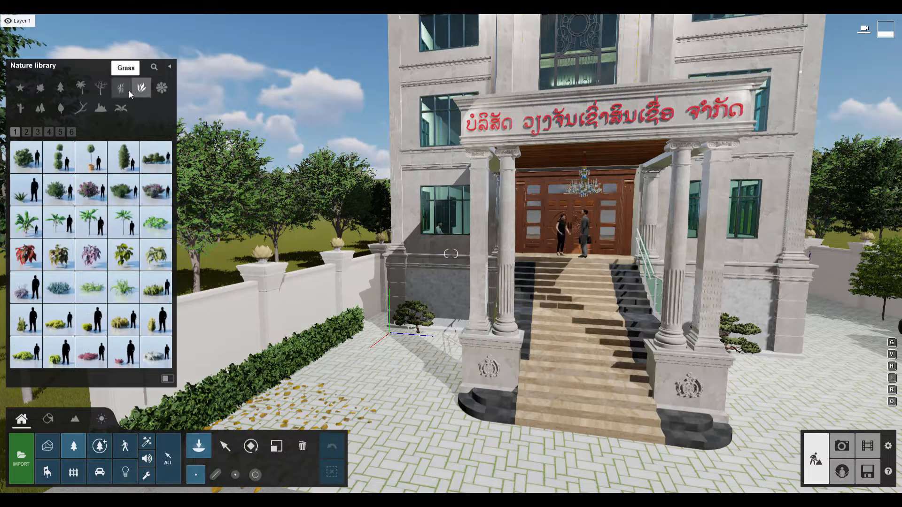
pyautogui.click(86, 160)
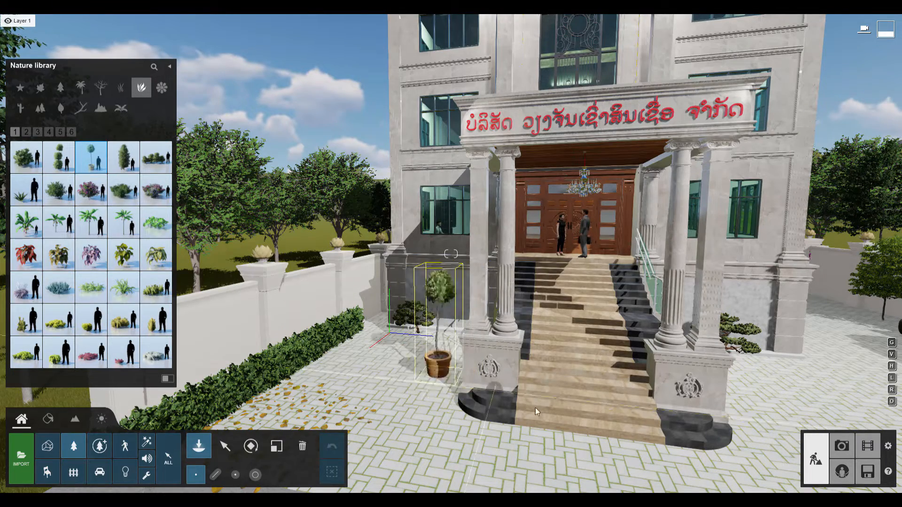
pyautogui.click(493, 395)
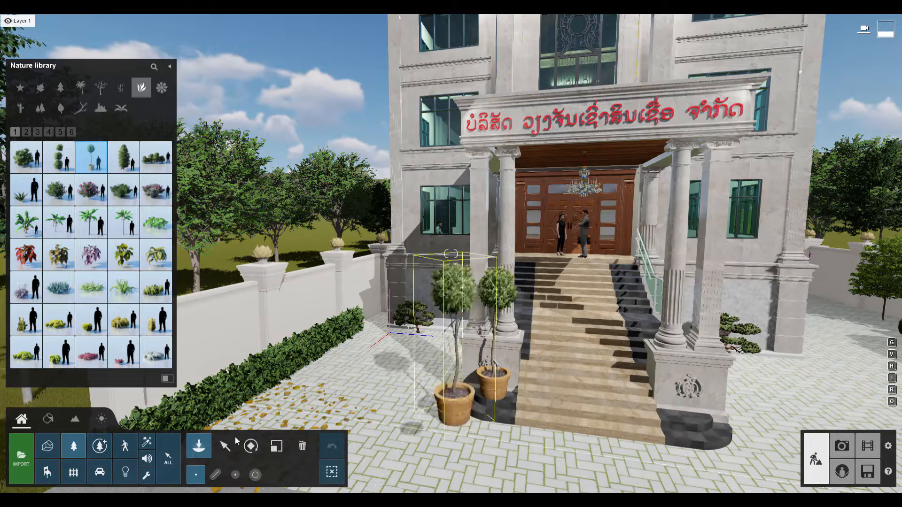
pyautogui.press('s')
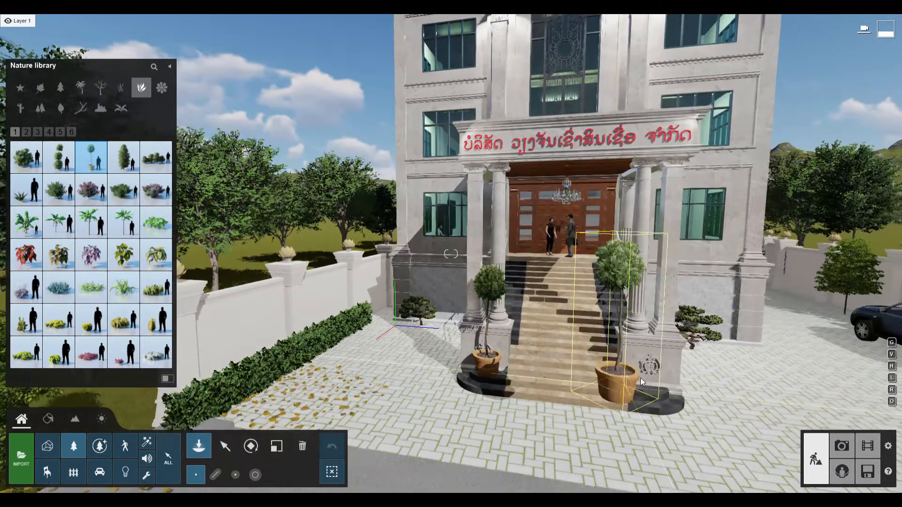
pyautogui.click(645, 390)
pyautogui.press('w')
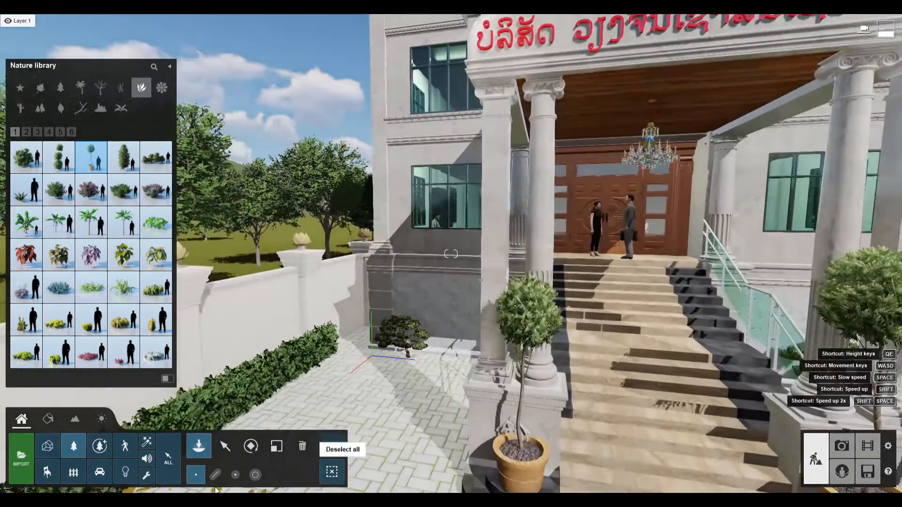
# Move the potted topiary on the car side of the stairs to the building's front corner, standing on the paving beside the cypress.
pyautogui.click(276, 446)
pyautogui.press('d')
pyautogui.moveTo(584, 423); pyautogui.dragTo(473, 427, button='right')
pyautogui.press('m')
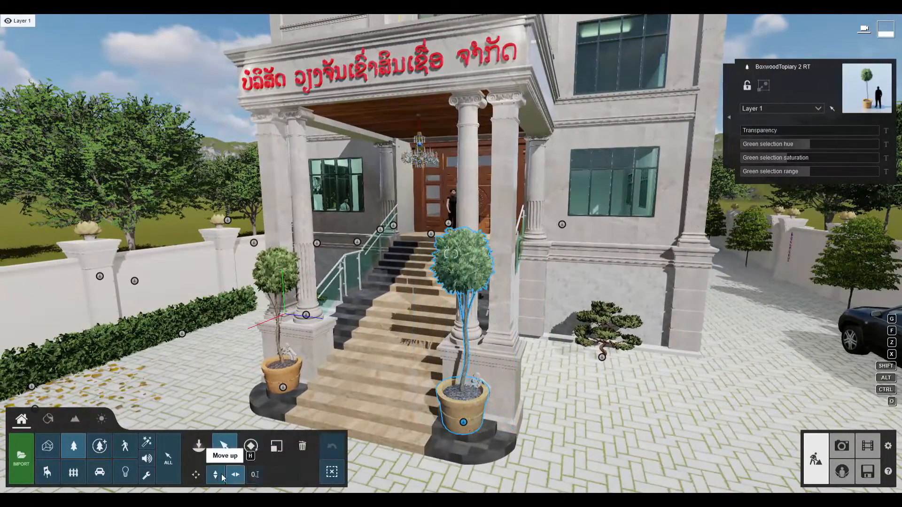
pyautogui.click(215, 474)
pyautogui.moveTo(463, 422); pyautogui.dragTo(686, 360)
pyautogui.press('d')
pyautogui.press('w')
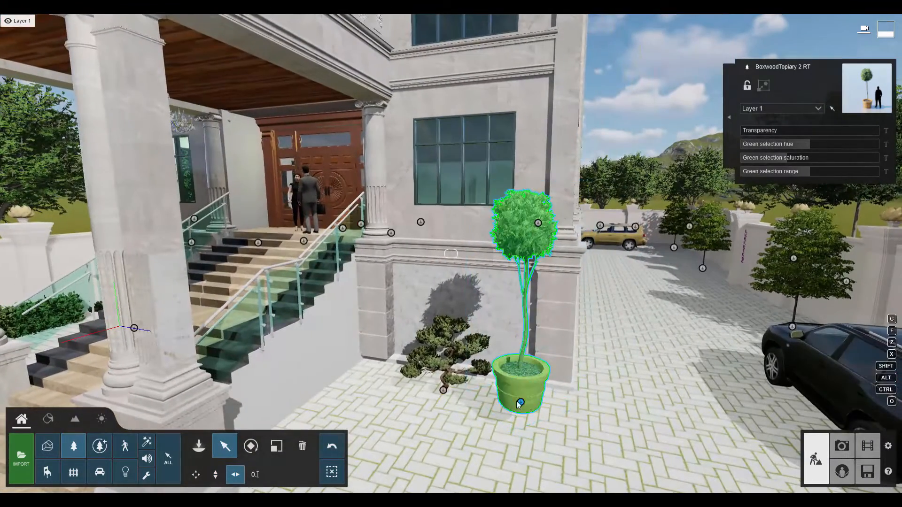
pyautogui.moveTo(519, 403); pyautogui.dragTo(548, 399)
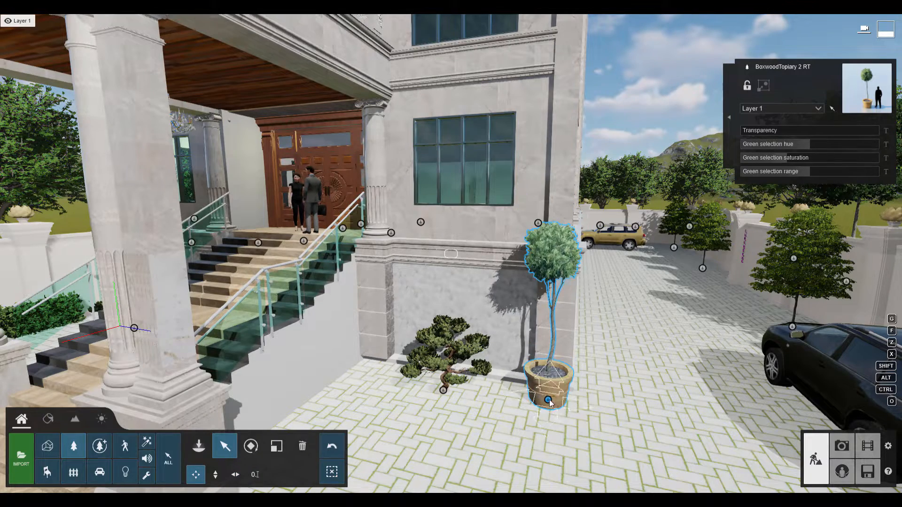
# Adjust the scale of the potted topiary standing at the building's front corner.
pyautogui.click(276, 449)
pyautogui.moveTo(547, 400); pyautogui.dragTo(545, 409)
pyautogui.moveTo(545, 410)
pyautogui.mouseDown(button='right')
pyautogui.moveTo(438, 385)
pyautogui.moveTo(556, 414)
pyautogui.mouseUp(button='right')
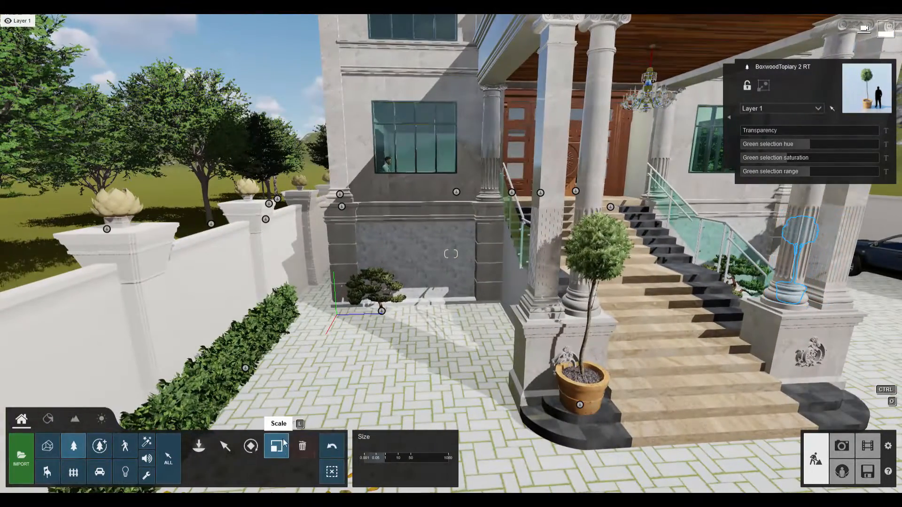
# Move the remaining potted topiary from the stairs to the garage-side front corner, between the hedge and the cypress.
pyautogui.click(251, 447)
pyautogui.click(226, 447)
pyautogui.click(199, 448)
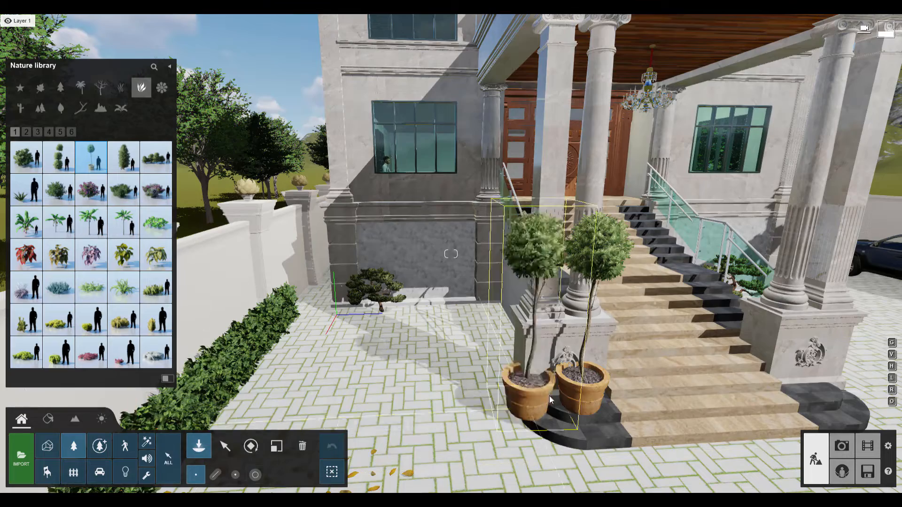
pyautogui.click(225, 448)
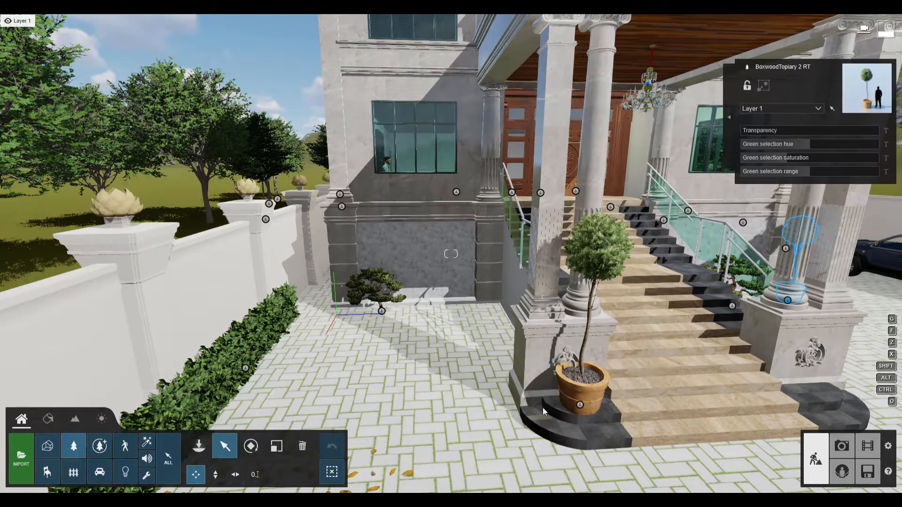
pyautogui.moveTo(581, 408); pyautogui.dragTo(343, 317)
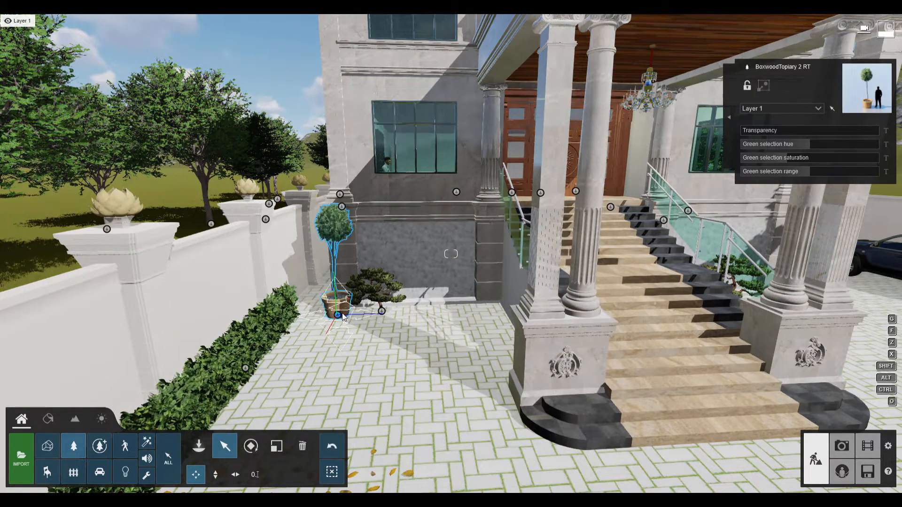
# Scale down the potted BoxwoodTopiary 2 RT standing at the garage-side front corner of the building.
pyautogui.click(280, 448)
pyautogui.press('d')
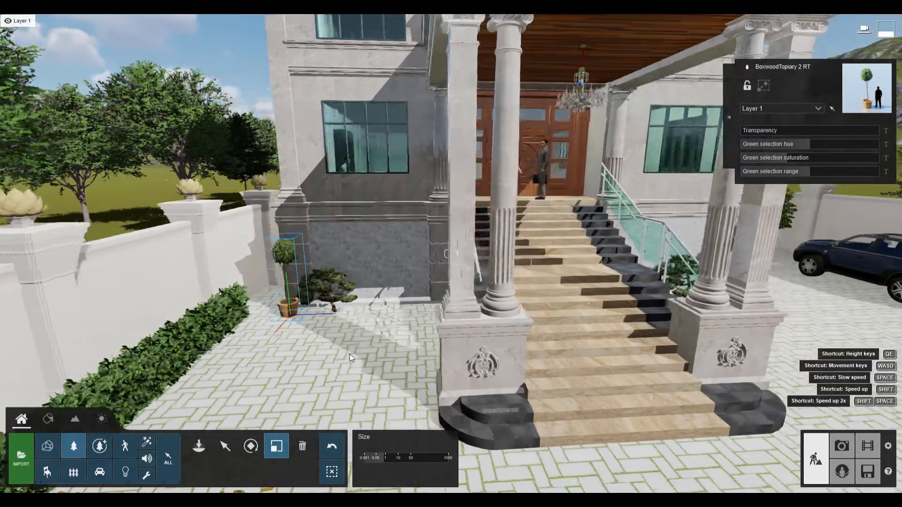
pyautogui.press('d')
pyautogui.press('a')
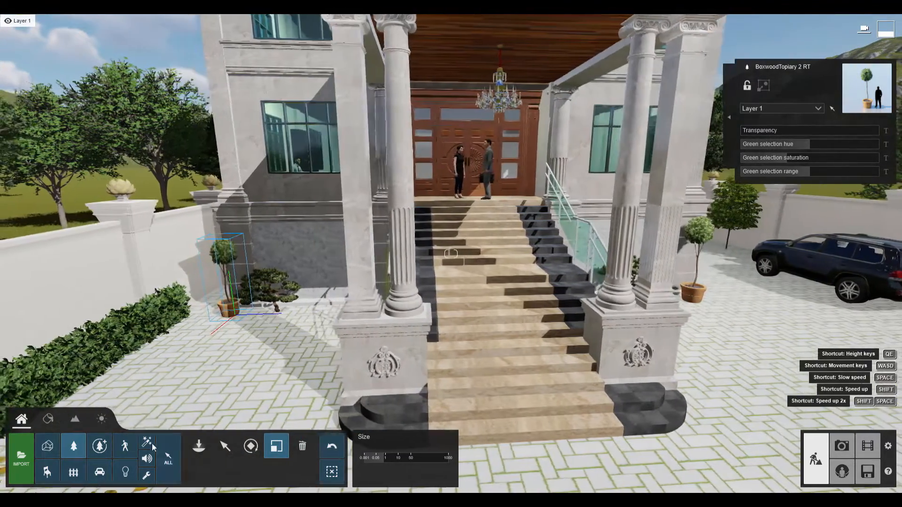
# Move the JapaneseFalseCypress S6 away from the potted topiary, closer to the entrance stairs.
pyautogui.click(225, 446)
pyautogui.moveTo(278, 311); pyautogui.dragTo(300, 307)
pyautogui.press('a')
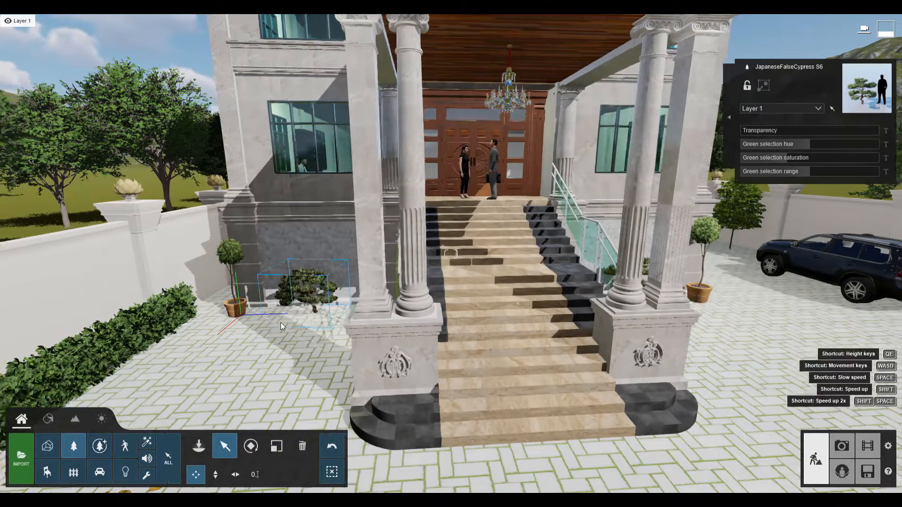
# Place a standing woman from the women's people category on the paving at the foot of the entrance stairs, on the car side.
pyautogui.press('s')
pyautogui.moveTo(310, 315); pyautogui.dragTo(370, 374, button='right')
pyautogui.press('s')
pyautogui.press('w')
pyautogui.press('a')
pyautogui.press('s')
pyautogui.press('a')
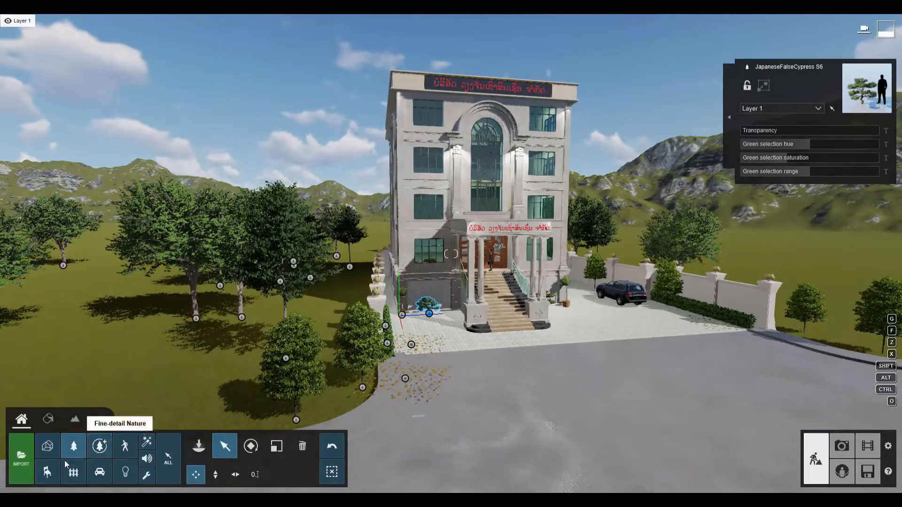
pyautogui.click(126, 450)
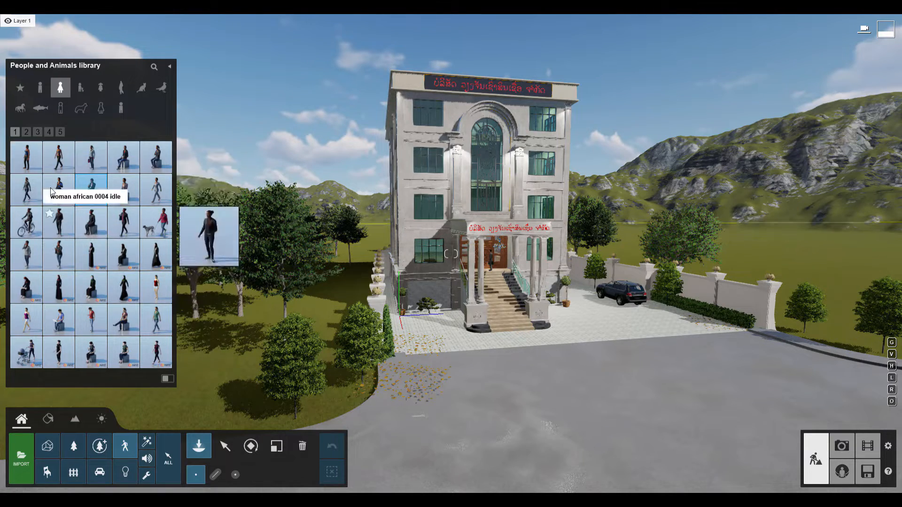
pyautogui.click(27, 130)
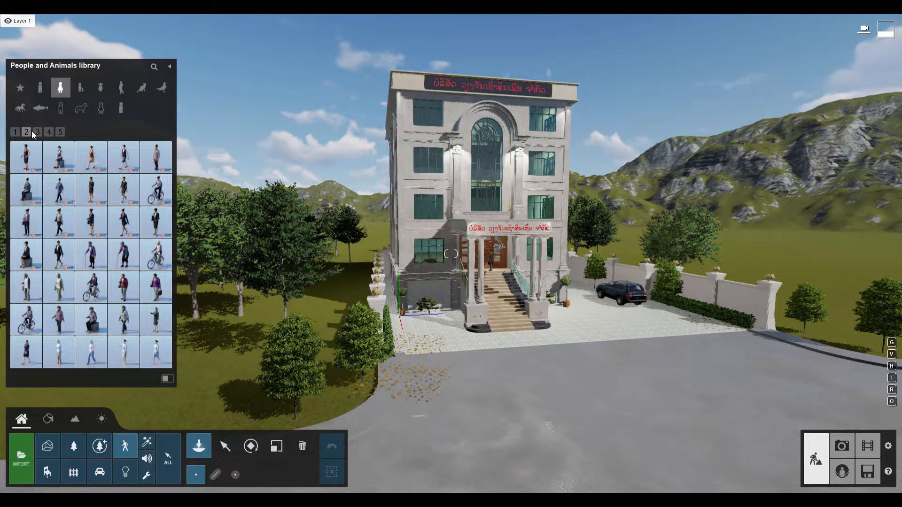
pyautogui.click(37, 223)
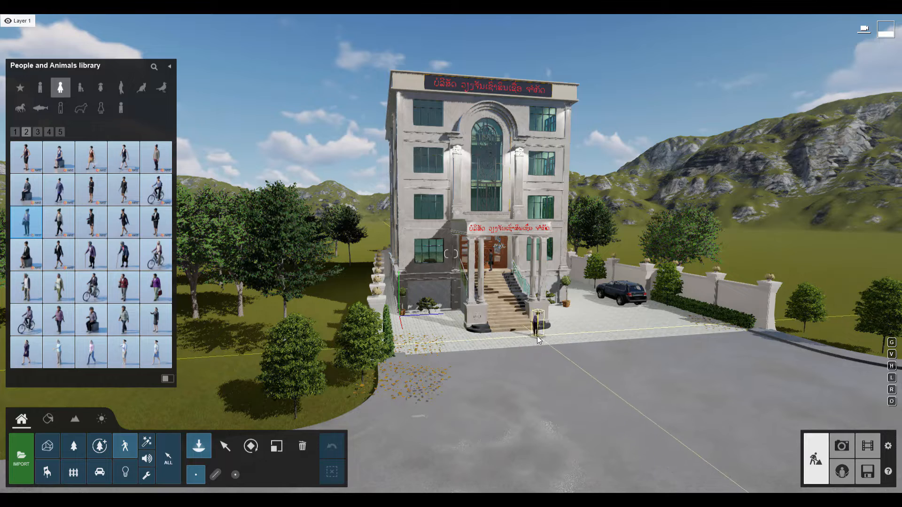
# Place a blonde woman in a dark skirt right beside the woman standing at the foot of the stairs.
pyautogui.click(48, 132)
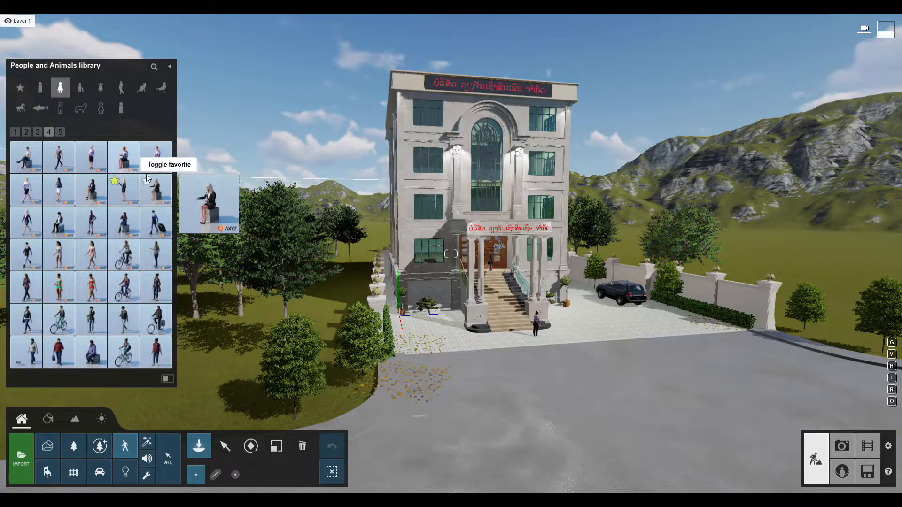
pyautogui.click(124, 192)
pyautogui.click(543, 337)
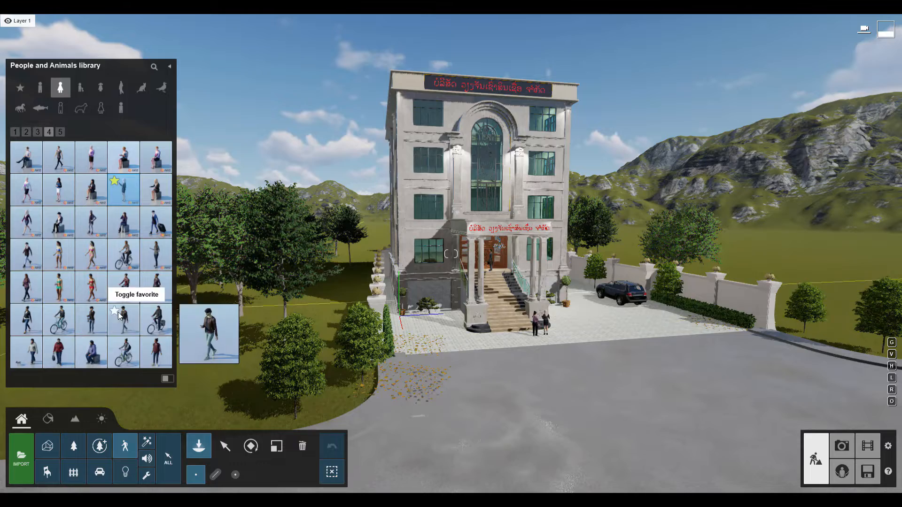
pyautogui.click(126, 352)
pyautogui.scroll(-4, 431, 305)
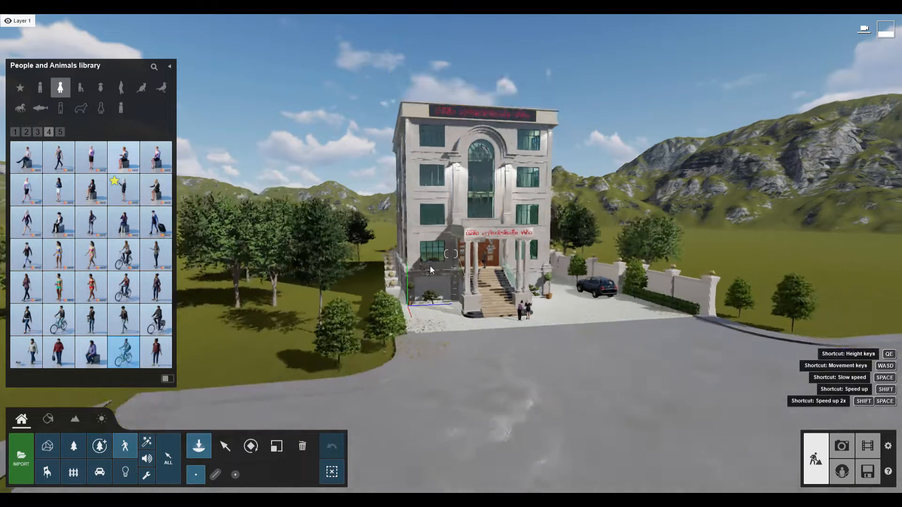
pyautogui.scroll(5, 441, 319)
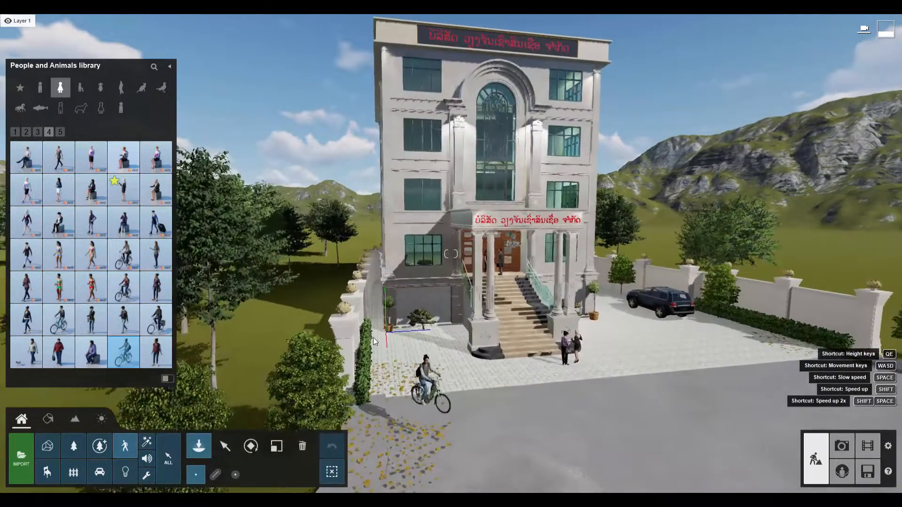
# Place Woman Caucasian 0024 Walk twice in the courtyard, once near the parked car and once in front of the stairs.
pyautogui.click(123, 320)
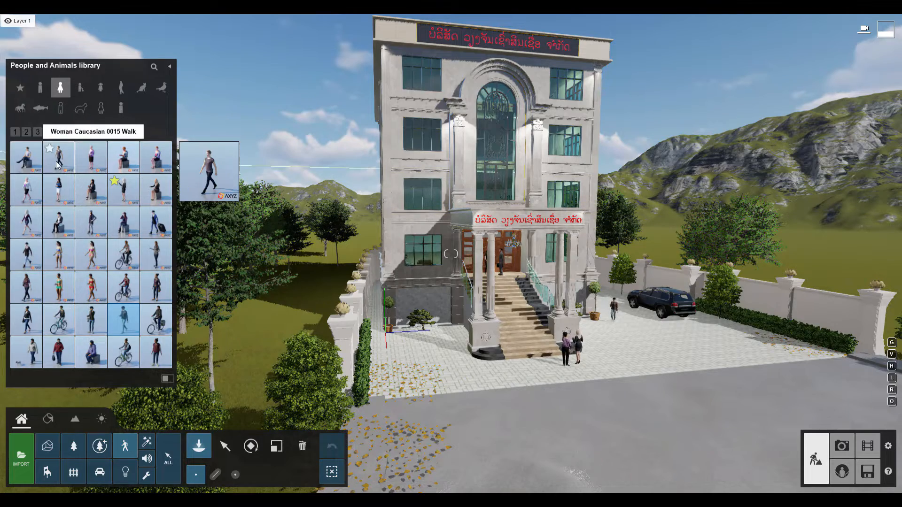
pyautogui.click(58, 132)
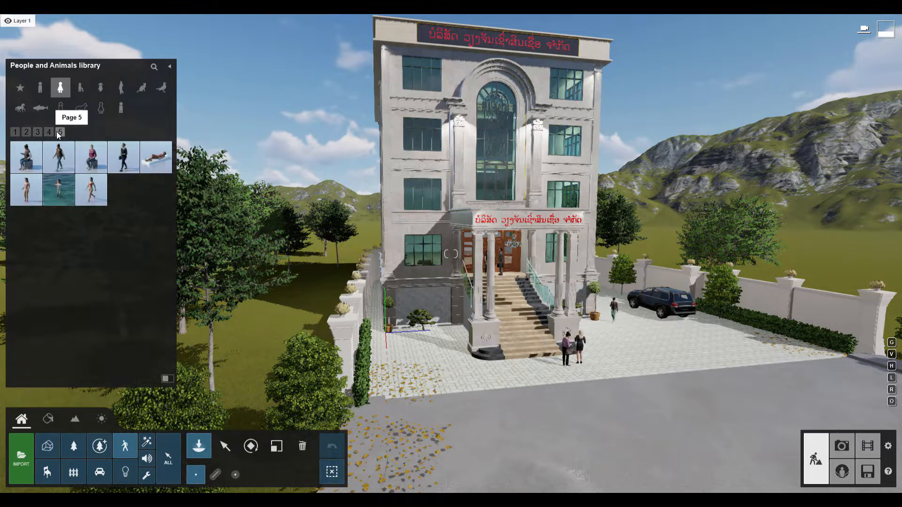
pyautogui.click(115, 149)
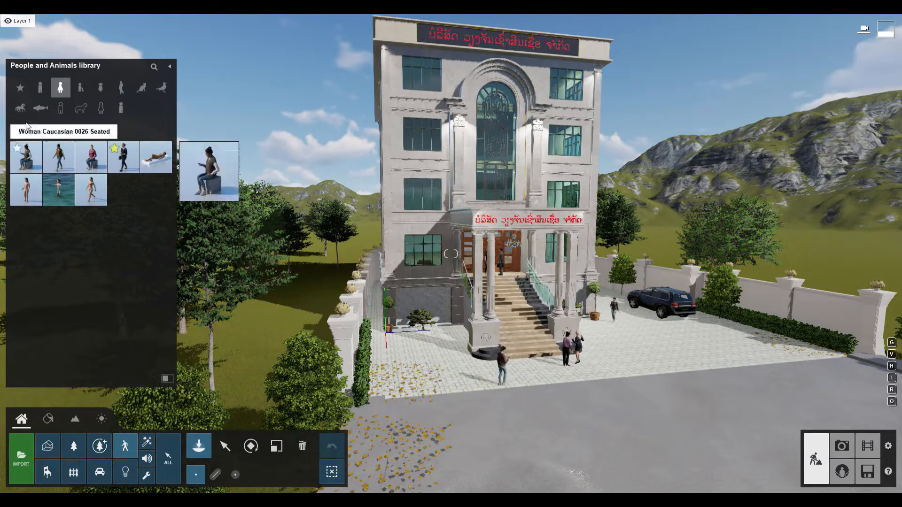
# Place a walking man in a dark suit from the men's category at the road edge in front of the stairs.
pyautogui.click(40, 88)
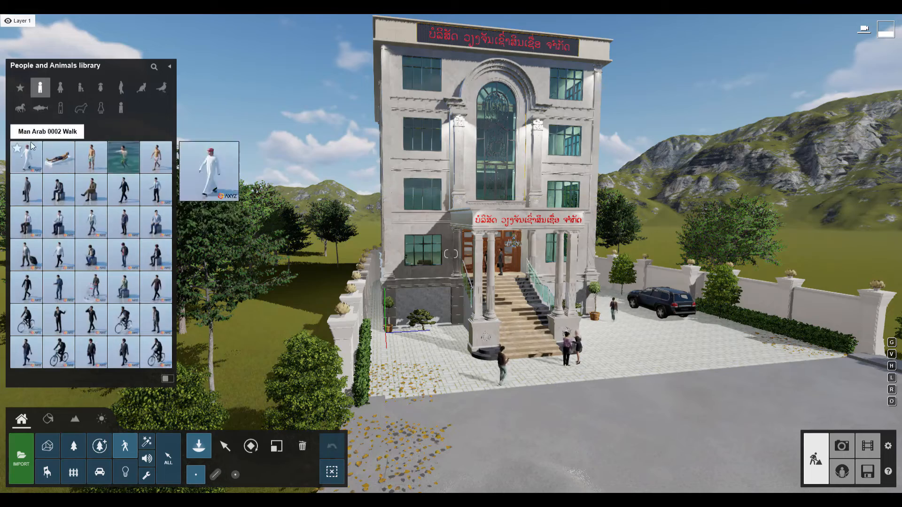
pyautogui.click(26, 190)
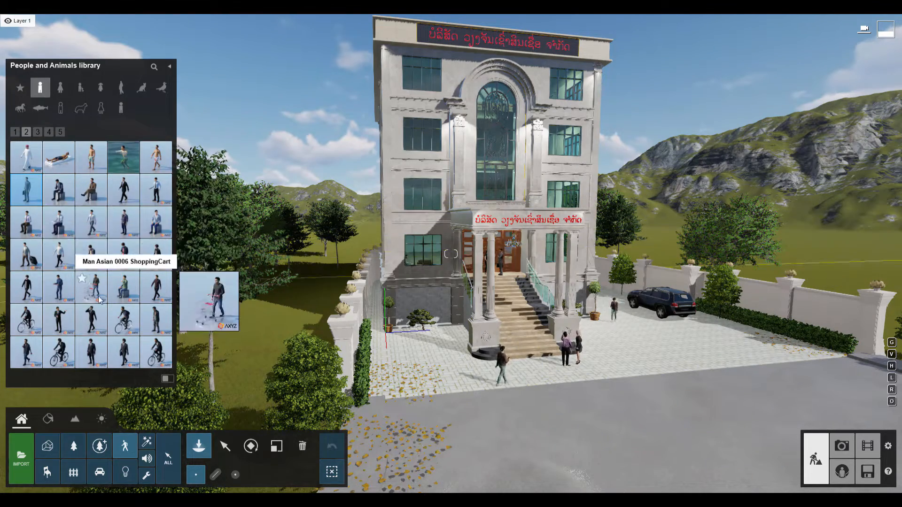
pyautogui.click(129, 359)
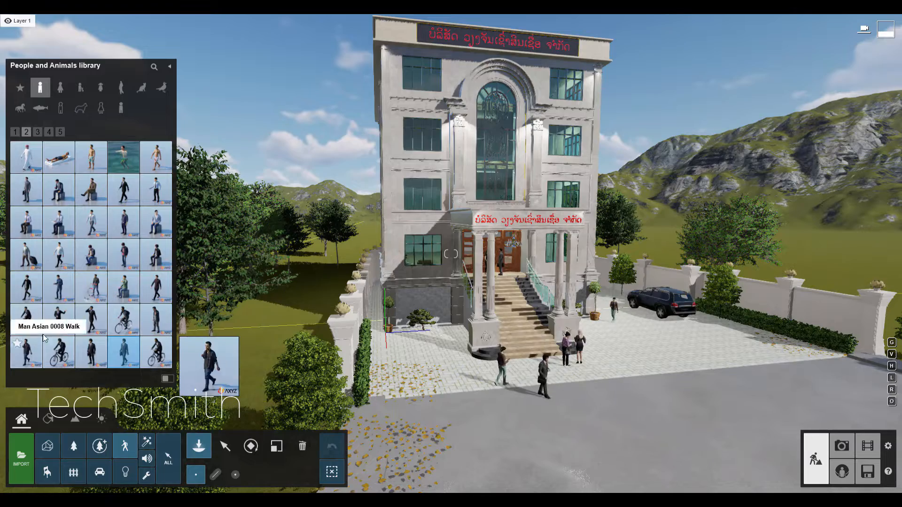
# Place Man Asian 0002 Walk at the top of the entrance stairs, beside the two people at the door.
pyautogui.click(59, 320)
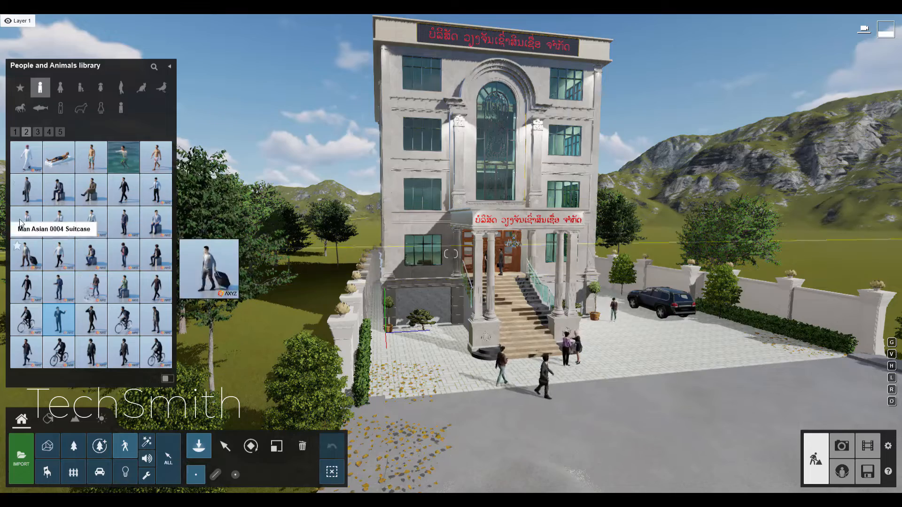
pyautogui.click(30, 196)
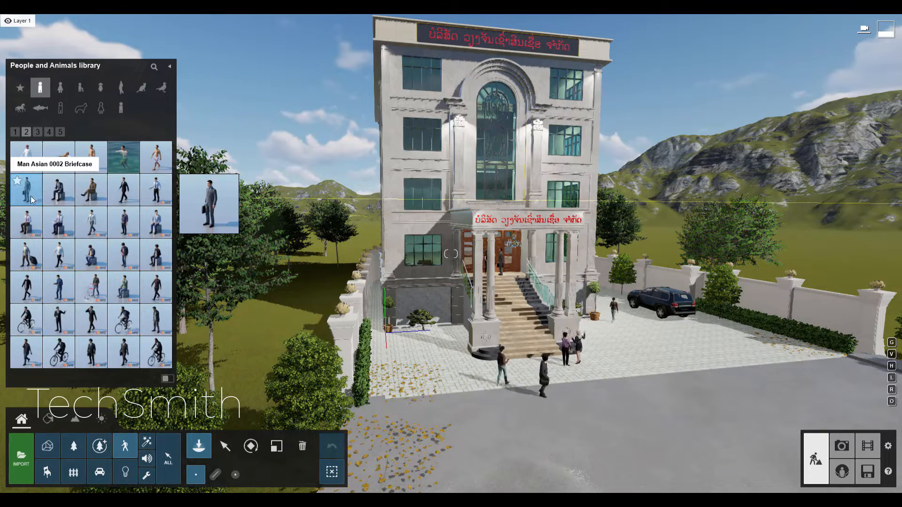
pyautogui.click(136, 192)
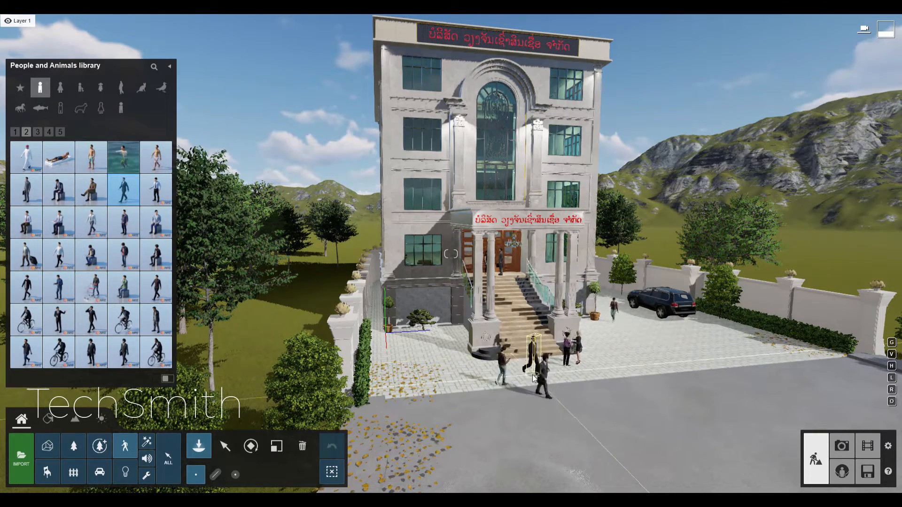
pyautogui.click(511, 276)
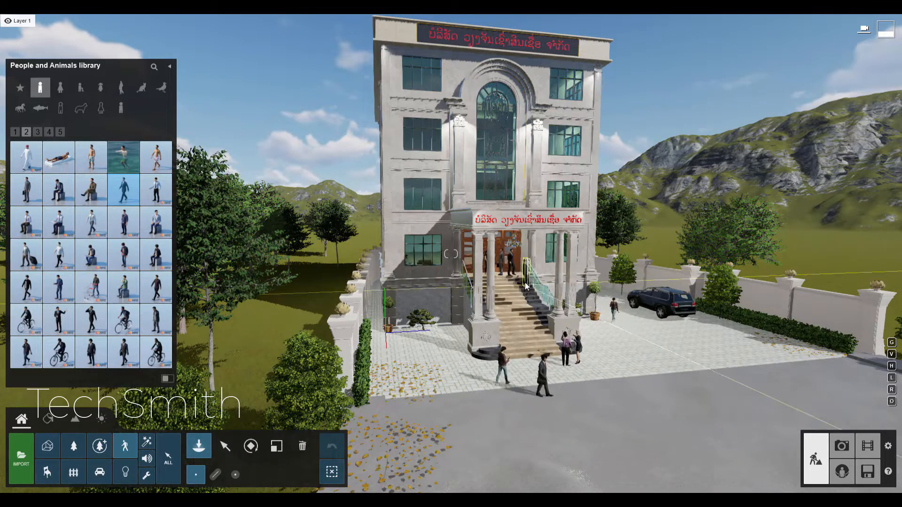
pyautogui.click(521, 302)
# Rotate the walking man in the dark suit and Woman Caucasian 0024 Walk in front of the stairs to face the building.
pyautogui.press('w')
pyautogui.press('d')
pyautogui.press('w')
pyautogui.press('d')
pyautogui.moveTo(521, 329); pyautogui.dragTo(482, 334, button='right')
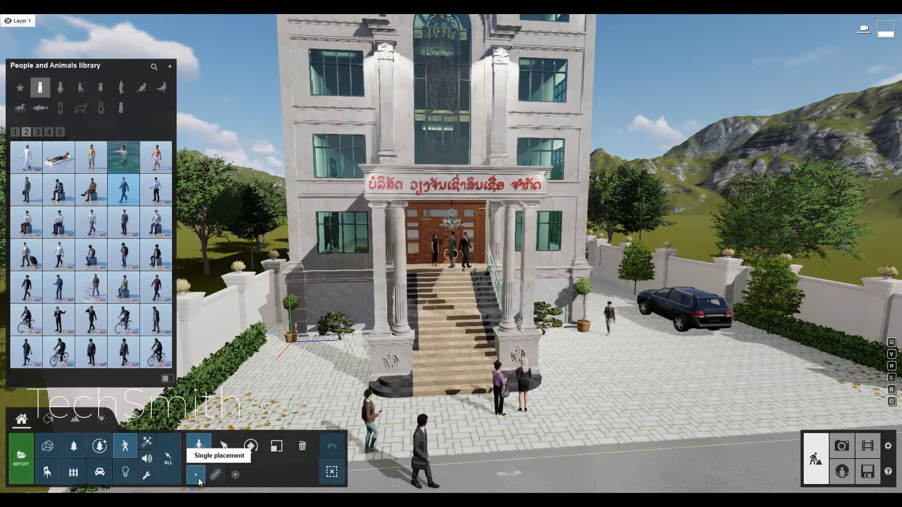
pyautogui.click(251, 446)
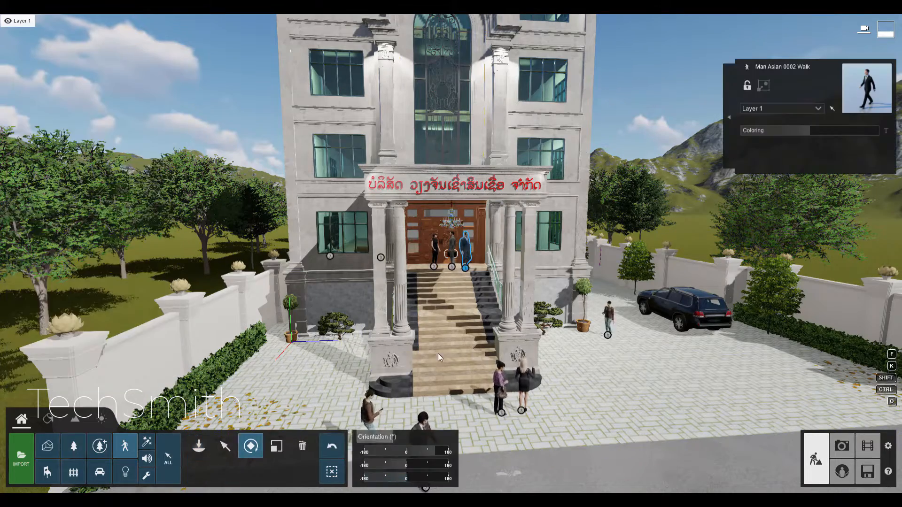
pyautogui.scroll(-3, 437, 360)
pyautogui.moveTo(436, 392)
pyautogui.mouseDown()
pyautogui.moveTo(449, 382)
pyautogui.moveTo(421, 384)
pyautogui.mouseUp()
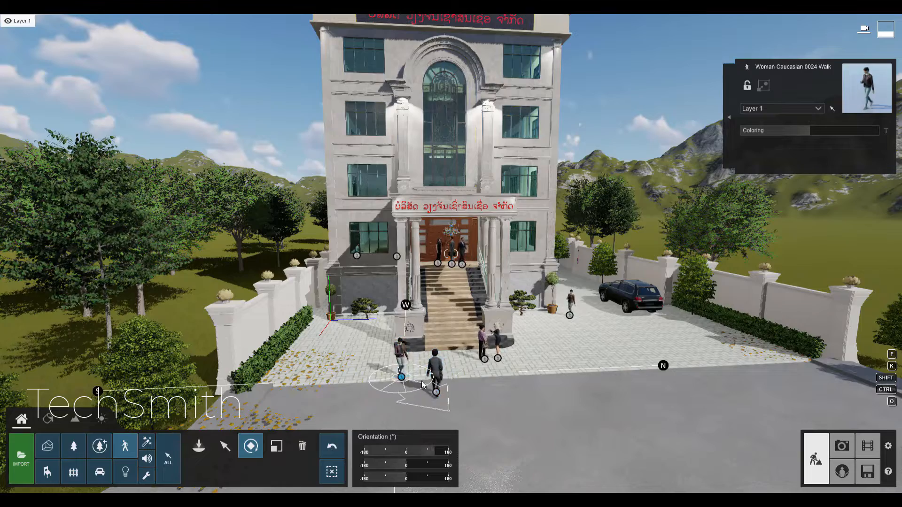
# Move Woman Caucasian 0024 Walk beside the suited man at the road edge and rotate Man Asian 0002 Walk at the entrance.
pyautogui.click(224, 446)
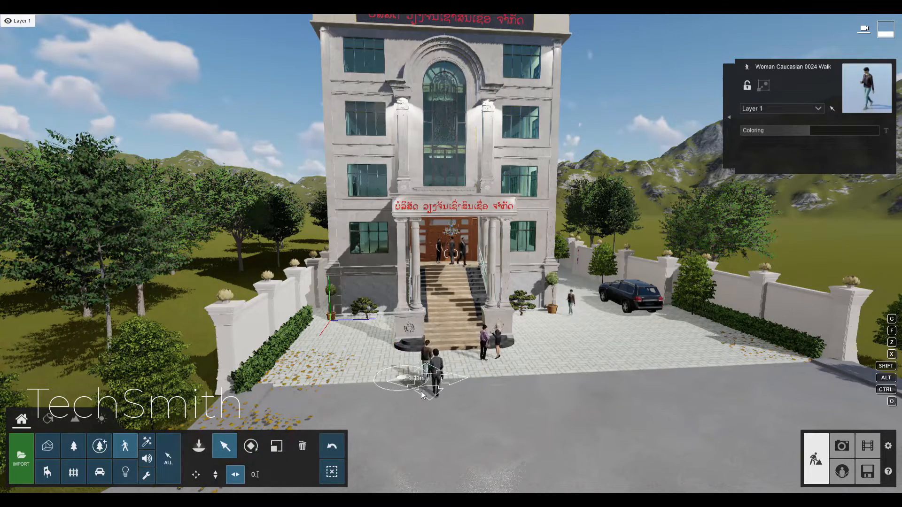
pyautogui.press('d')
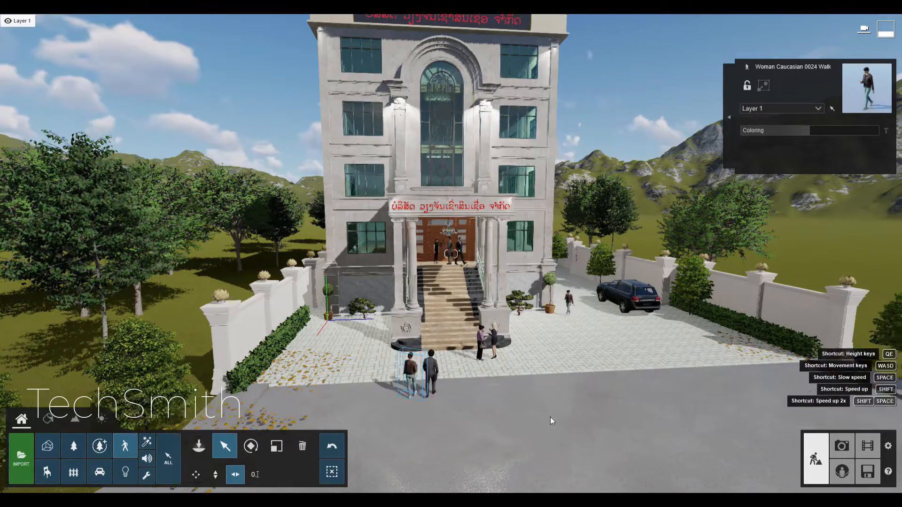
pyautogui.press('w')
pyautogui.press('a')
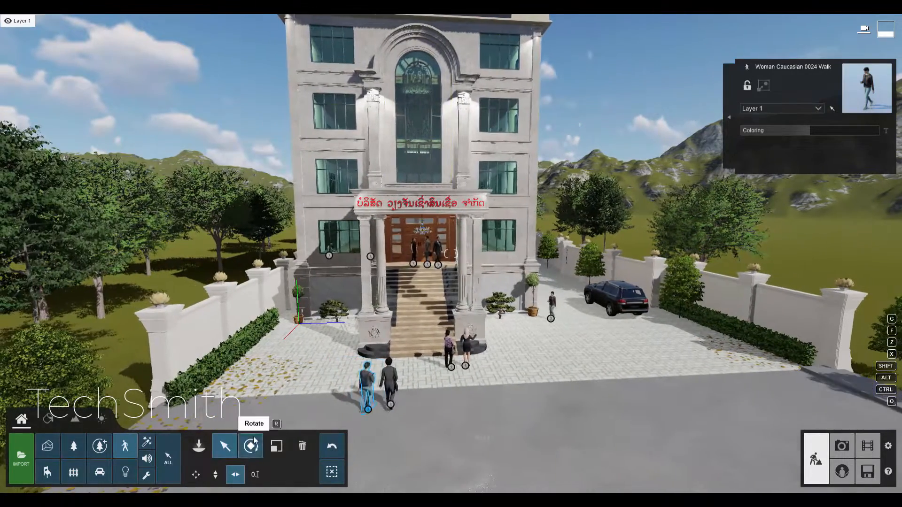
pyautogui.click(251, 446)
pyautogui.press('w')
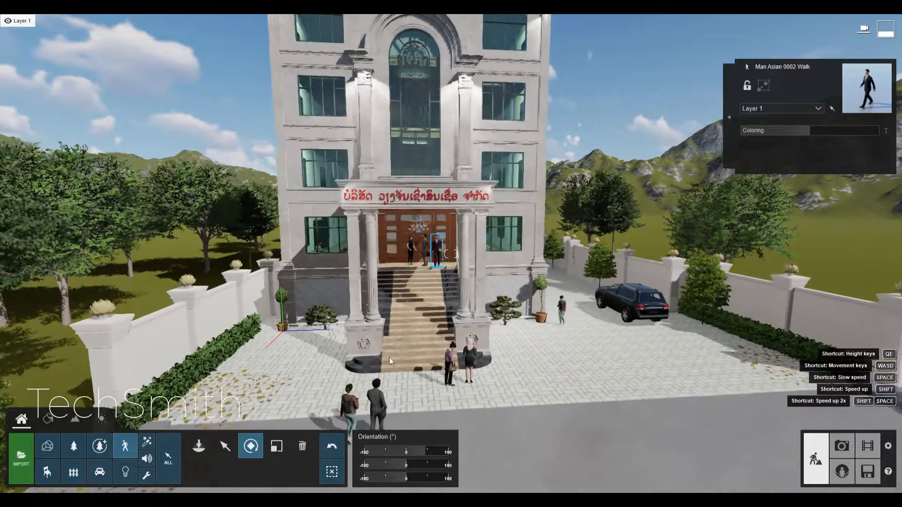
# Switch to photo mode and add the Time Warp animation effect to photo 7.
pyautogui.click(848, 452)
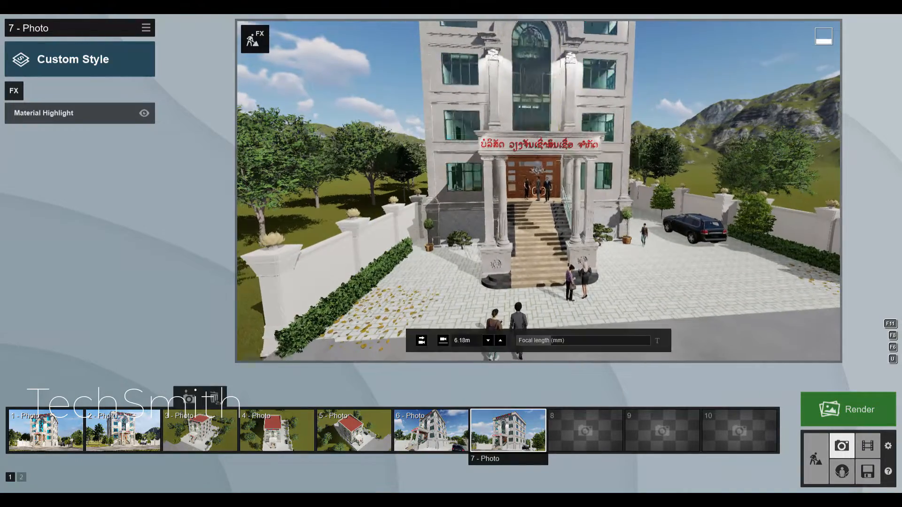
pyautogui.moveTo(498, 211); pyautogui.dragTo(554, 211, button='right')
pyautogui.press('w')
pyautogui.click(17, 114)
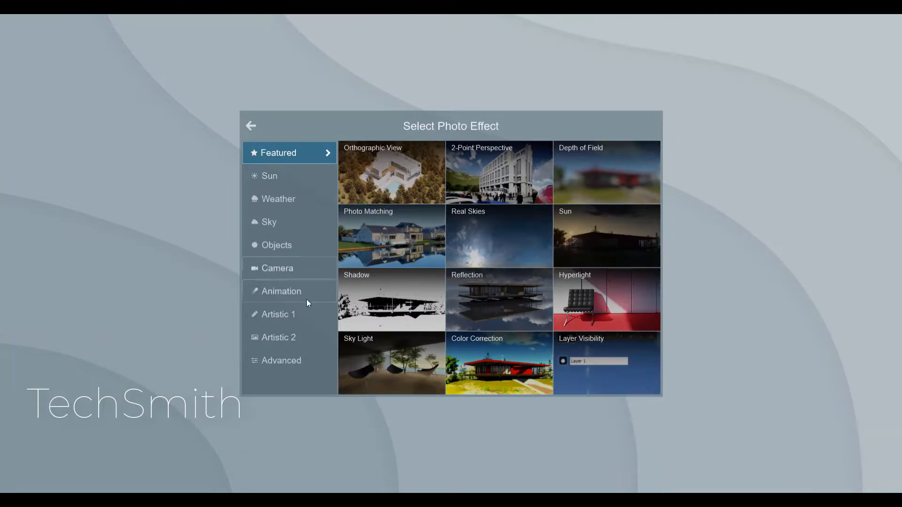
pyautogui.click(270, 264)
pyautogui.click(281, 292)
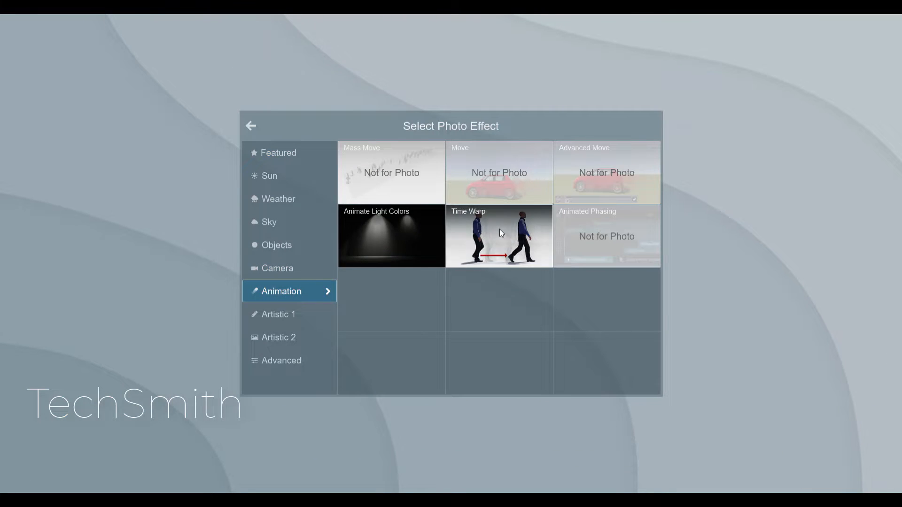
pyautogui.click(500, 230)
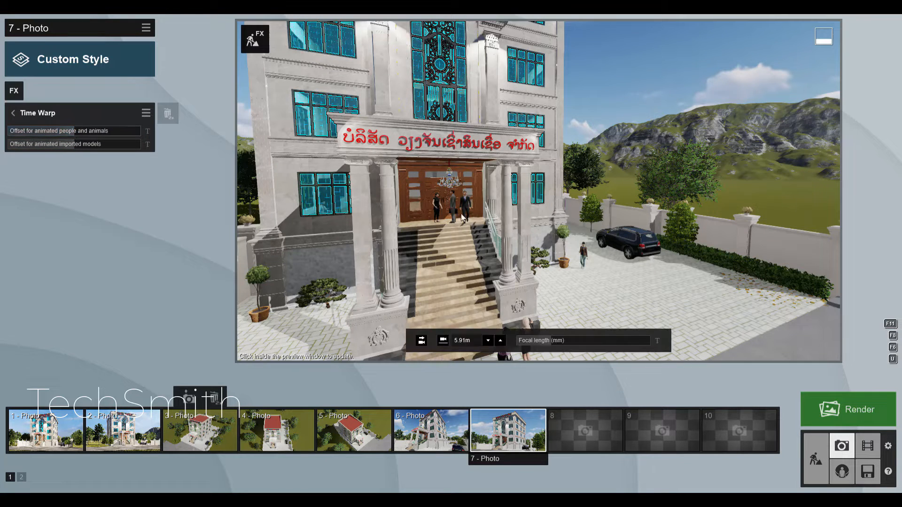
# Browse the Animation, Artistic, Objects and Camera categories of photo effects available for photo 7.
pyautogui.scroll(2, 462, 258)
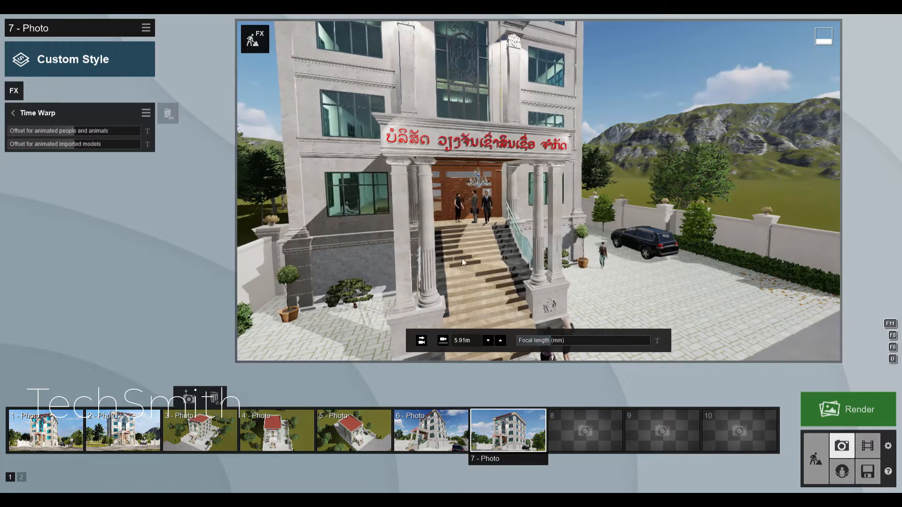
pyautogui.moveTo(461, 258); pyautogui.dragTo(490, 245, button='right')
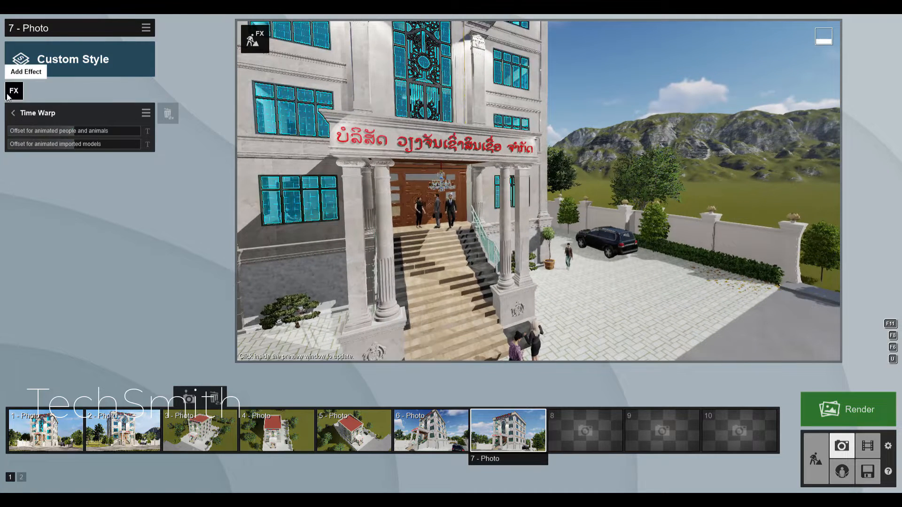
pyautogui.click(14, 91)
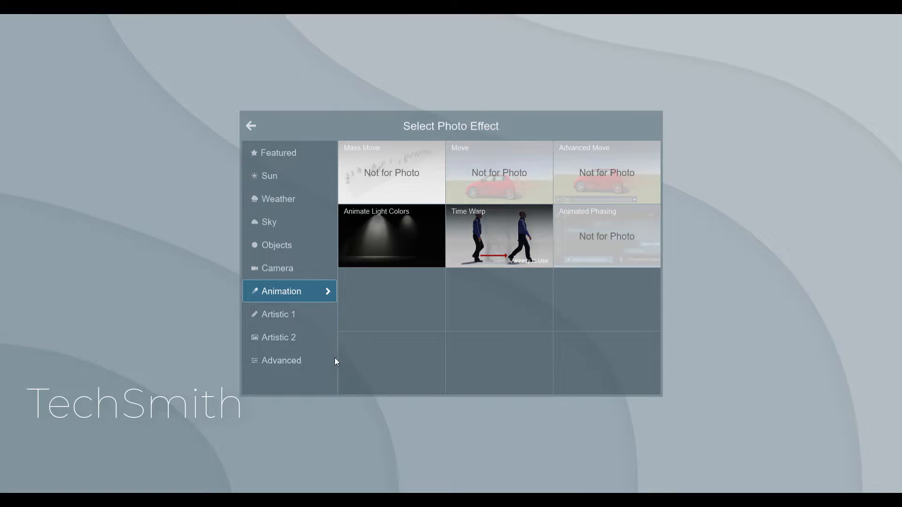
pyautogui.click(286, 339)
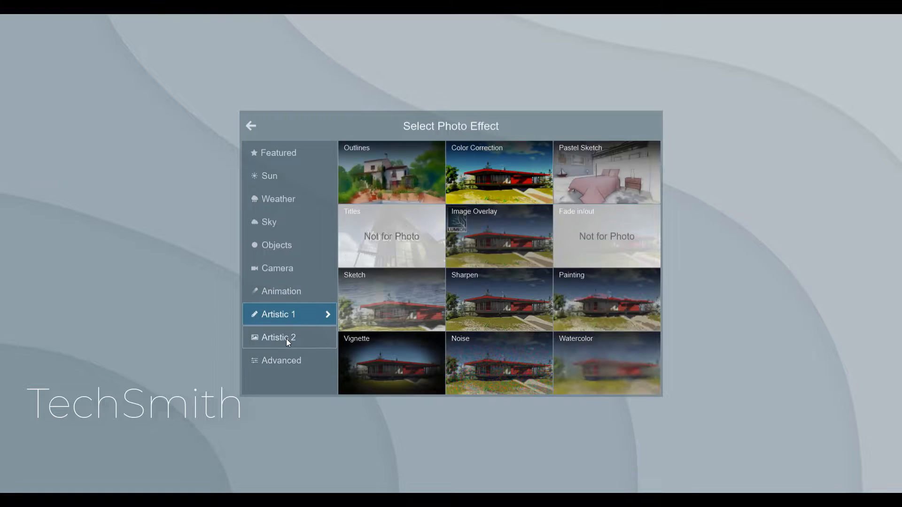
pyautogui.click(274, 311)
pyautogui.click(282, 290)
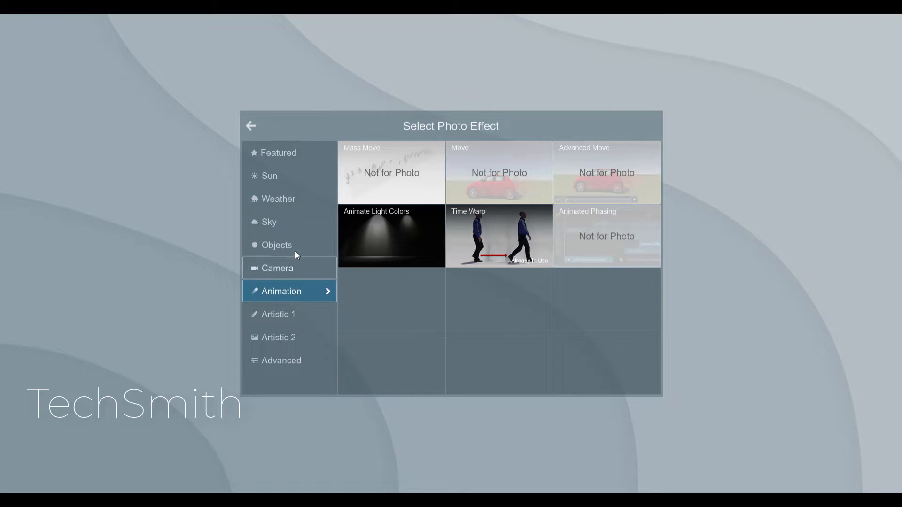
pyautogui.click(294, 248)
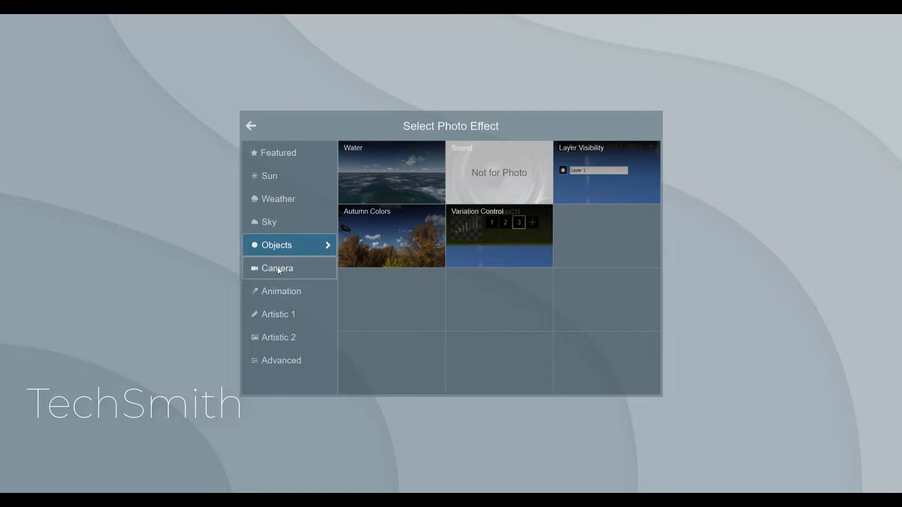
pyautogui.click(274, 267)
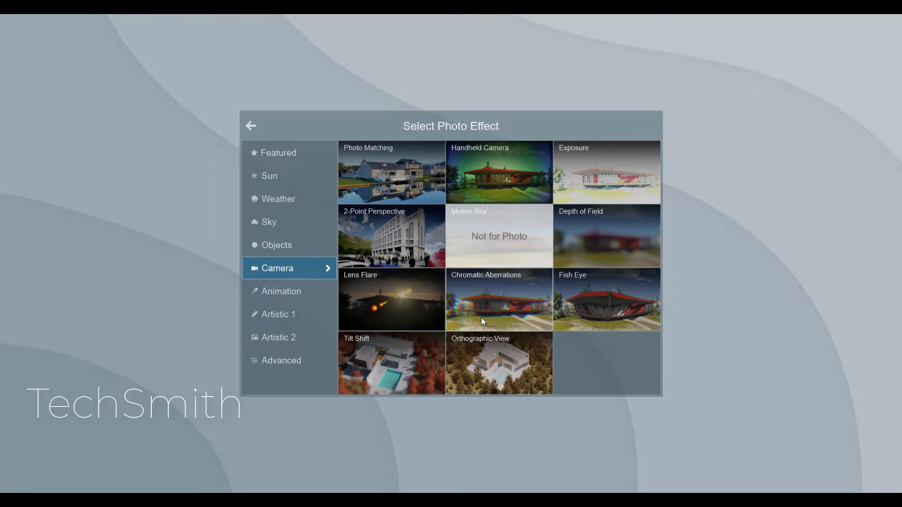
pyautogui.click(281, 291)
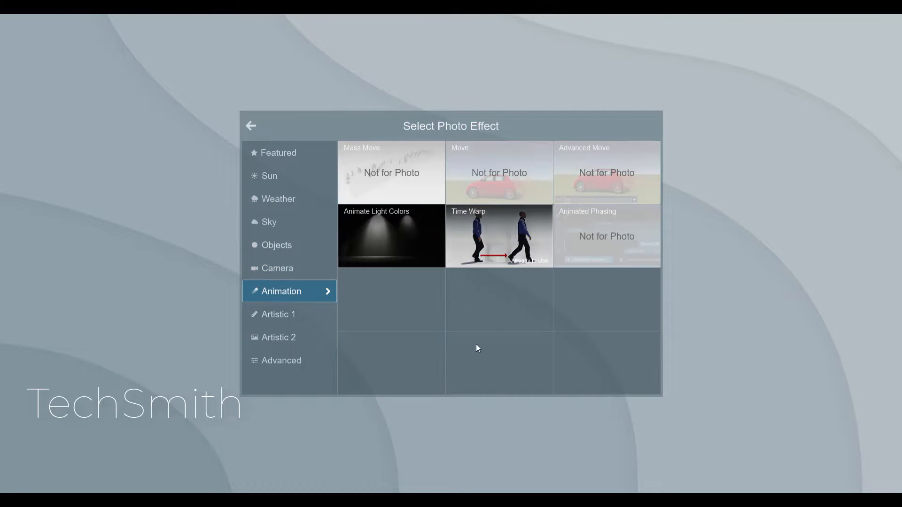
pyautogui.click(500, 247)
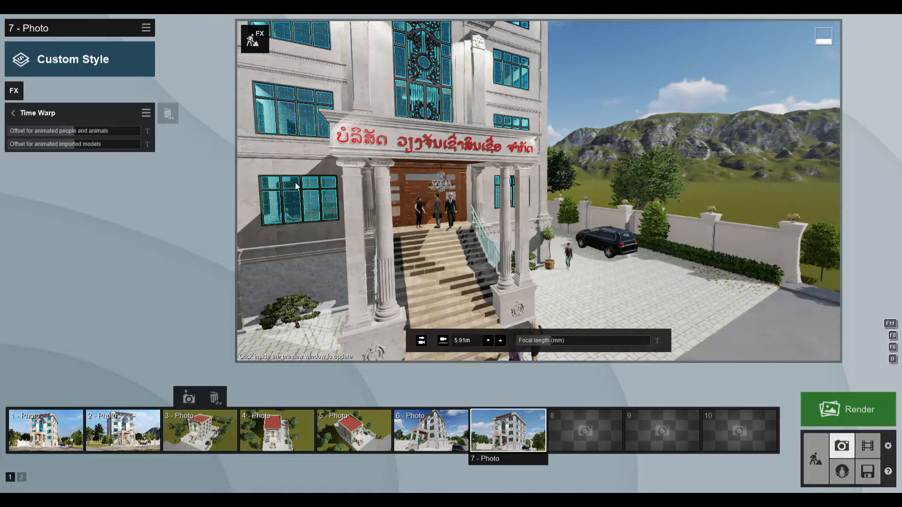
# Check the Time Warp offset for animated imported models and inspect the entrance and parking area in the photo preview.
pyautogui.moveTo(74, 146)
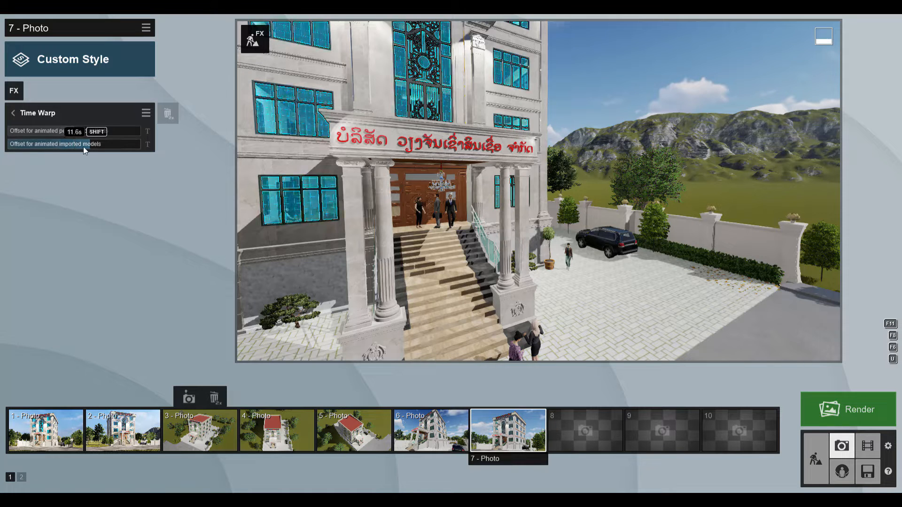
pyautogui.moveTo(74, 146)
pyautogui.mouseDown()
pyautogui.moveTo(67, 146)
pyautogui.moveTo(74, 146)
pyautogui.mouseUp()
pyautogui.press('d')
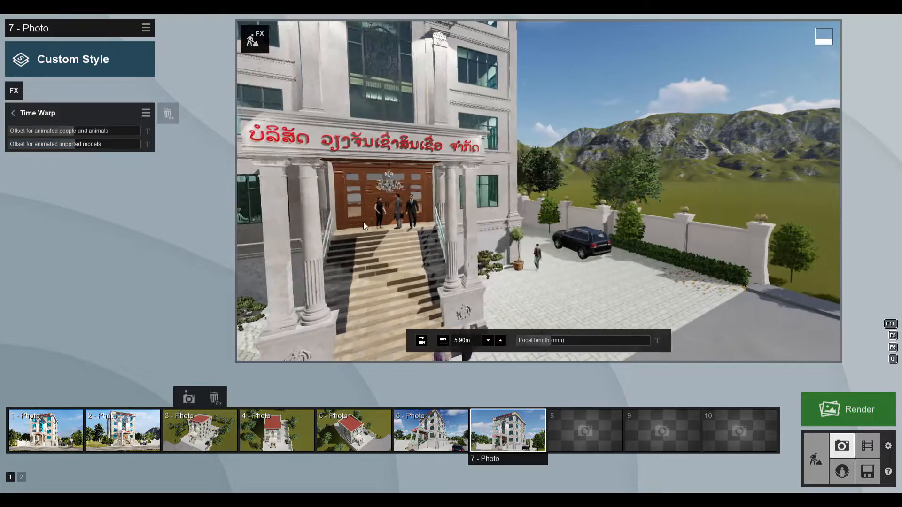
pyautogui.moveTo(444, 232); pyautogui.dragTo(428, 249, button='right')
pyautogui.press('d')
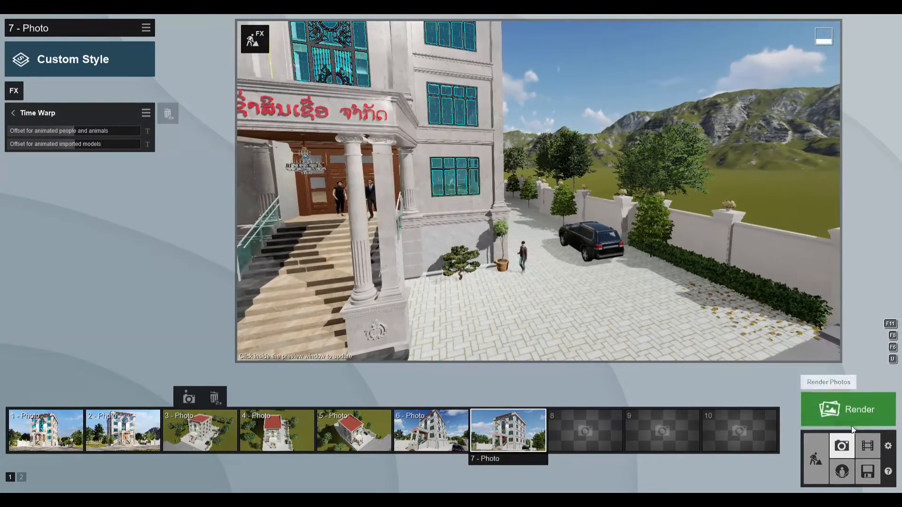
# Return to build mode and frame the whole front of the building with its courtyard.
pyautogui.click(870, 446)
pyautogui.click(815, 460)
pyautogui.press('w')
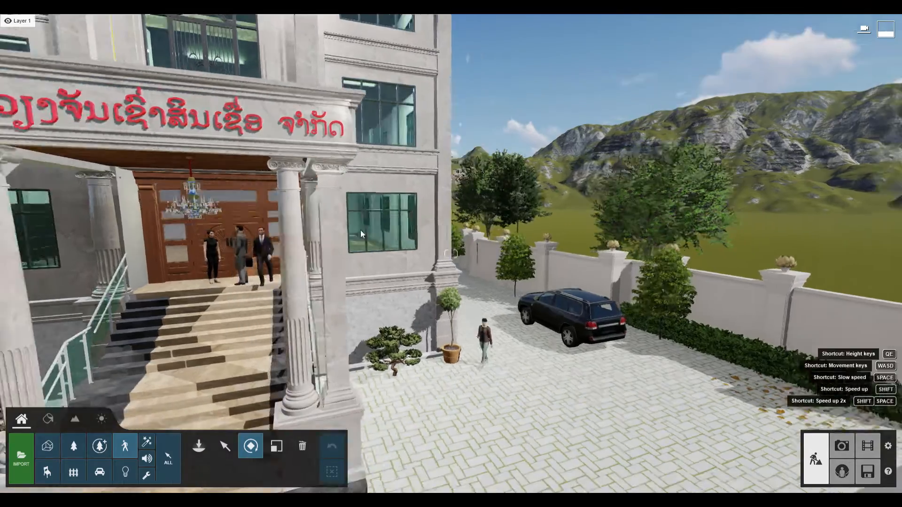
pyautogui.press('s')
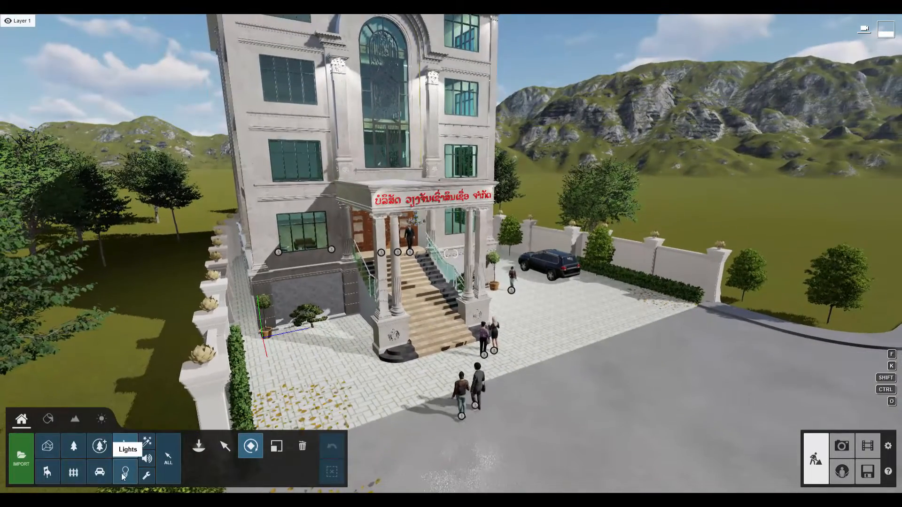
# Browse the fountain, smoke, fire, fog and leaves categories of the effects library.
pyautogui.click(152, 447)
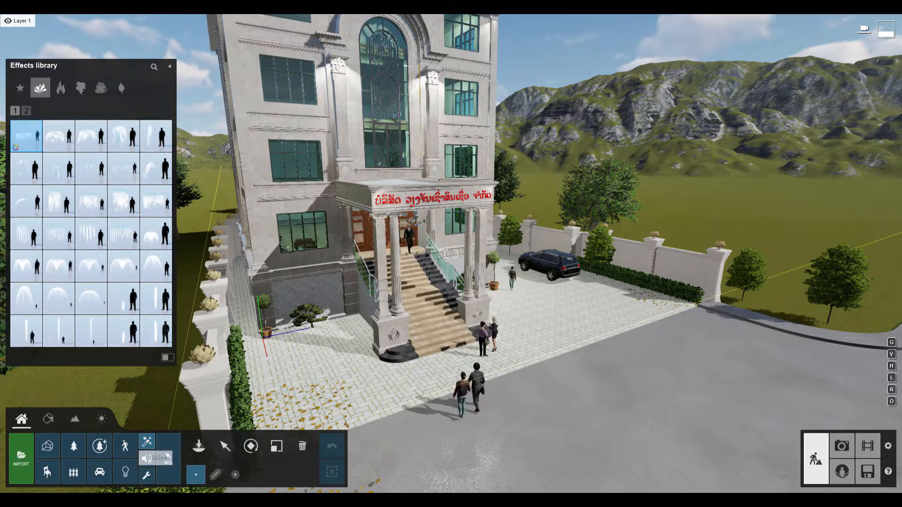
pyautogui.click(26, 111)
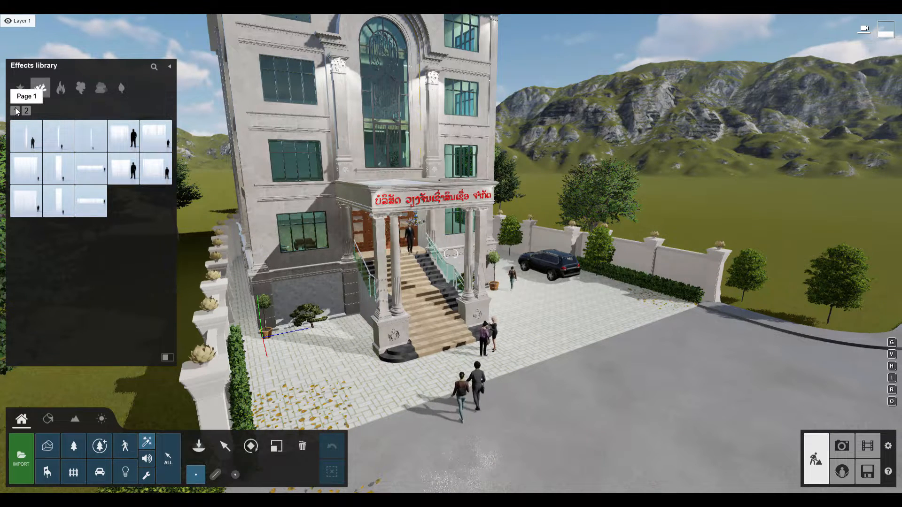
pyautogui.click(86, 89)
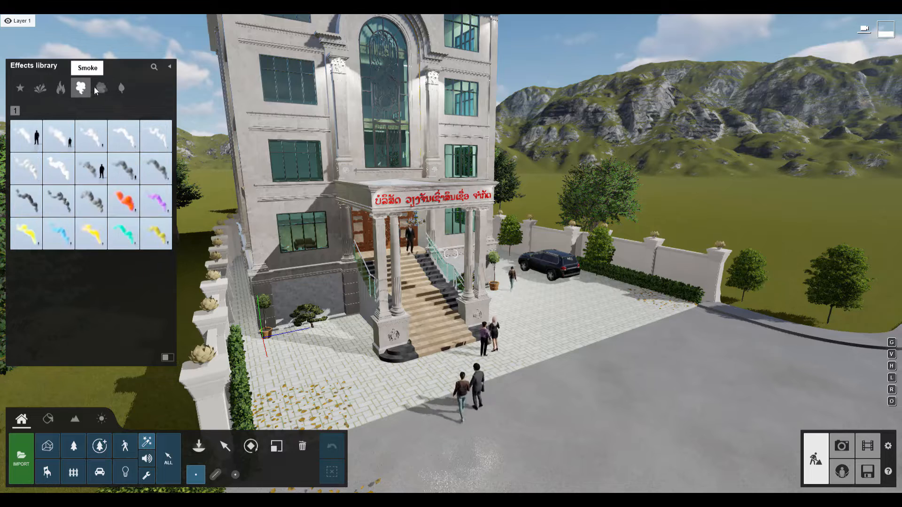
pyautogui.click(58, 90)
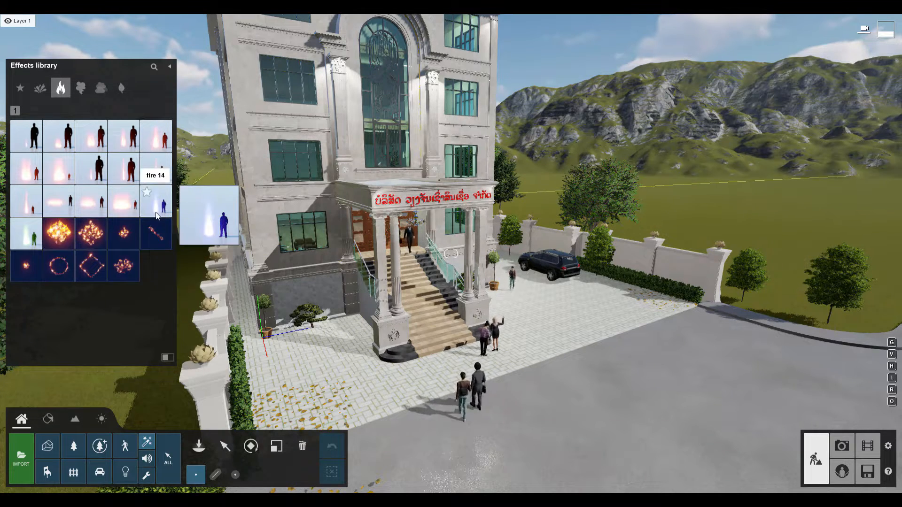
pyautogui.click(101, 88)
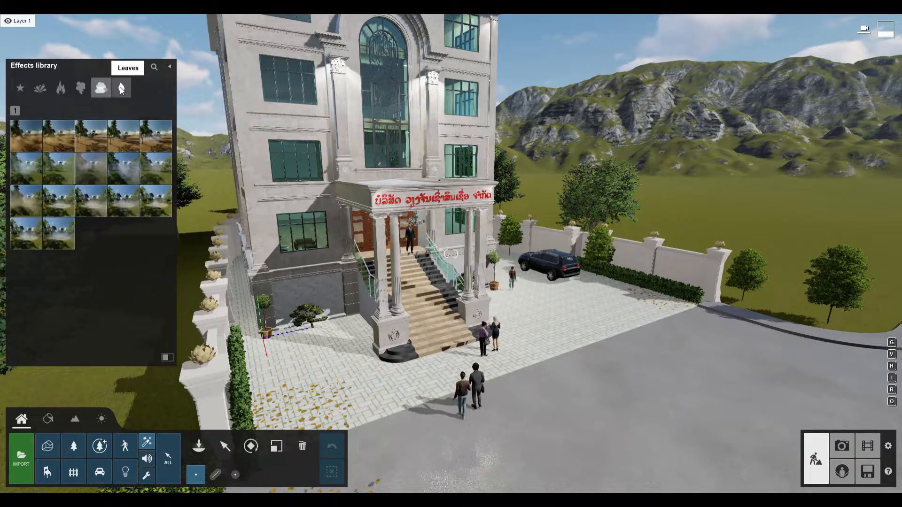
pyautogui.click(120, 88)
pyautogui.click(101, 89)
# Place three bluish-white fog effects around the group of trees to the left of the building.
pyautogui.click(122, 170)
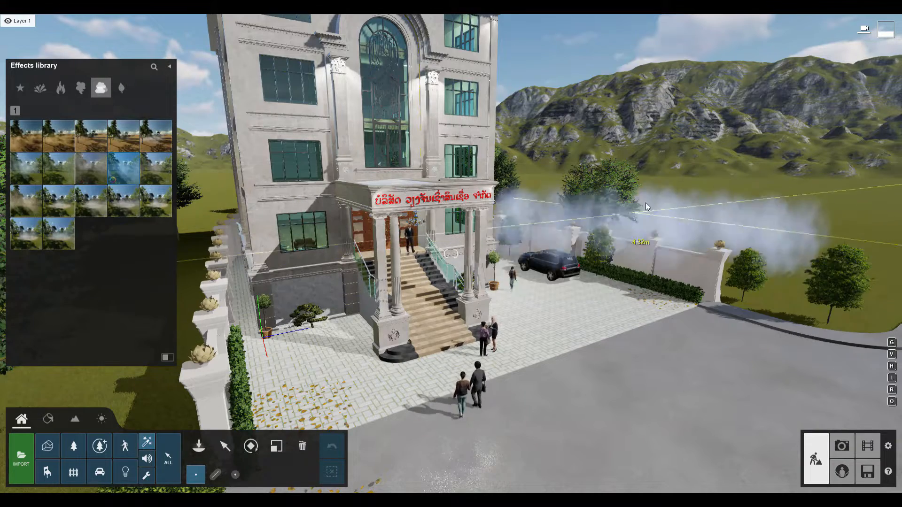
pyautogui.press('d')
pyautogui.moveTo(631, 234); pyautogui.dragTo(668, 205, button='right')
pyautogui.press('w')
pyautogui.press('s')
pyautogui.press('s')
pyautogui.press('a')
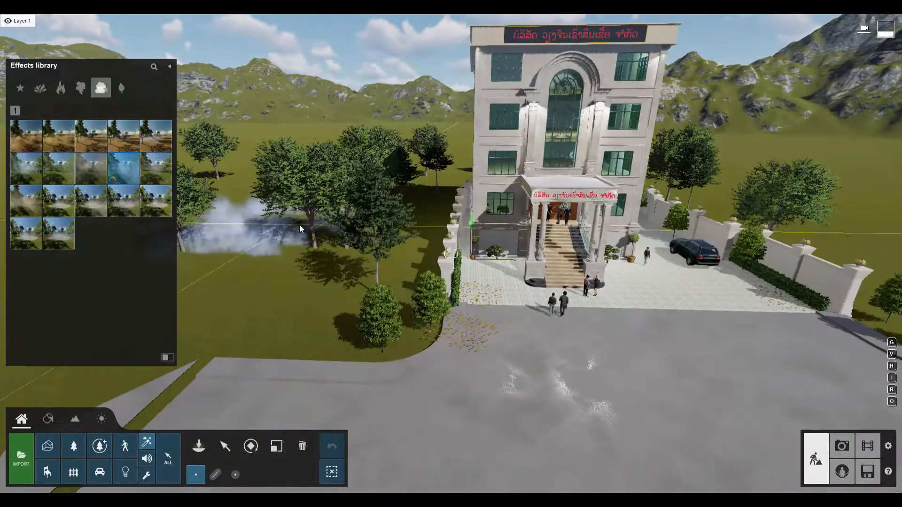
pyautogui.click(298, 224)
pyautogui.press('a')
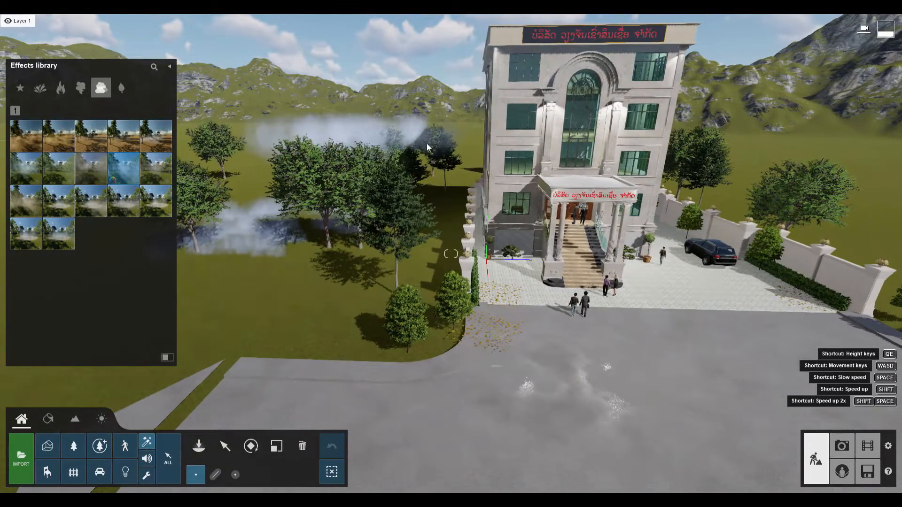
pyautogui.click(384, 157)
pyautogui.click(319, 165)
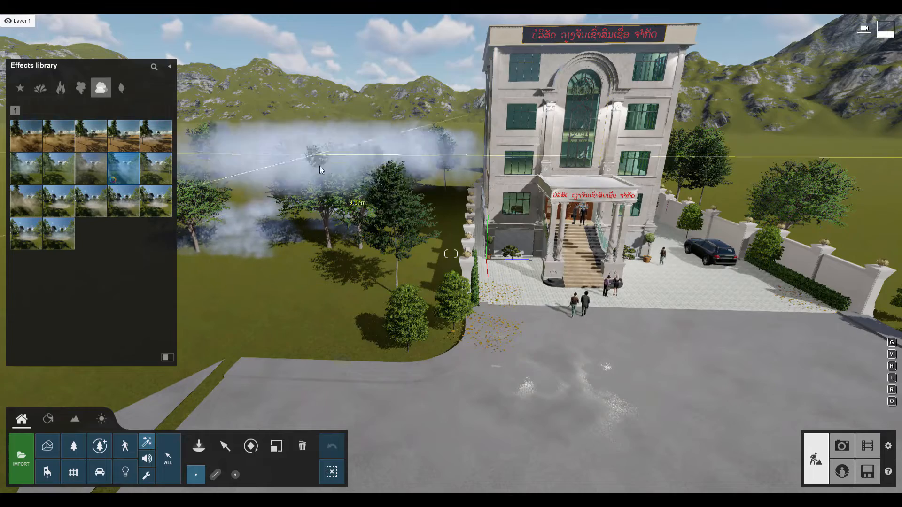
# Place two more fog effects behind the trees to the right of the building.
pyautogui.press('s')
pyautogui.press('d')
pyautogui.click(694, 173)
pyautogui.press('d')
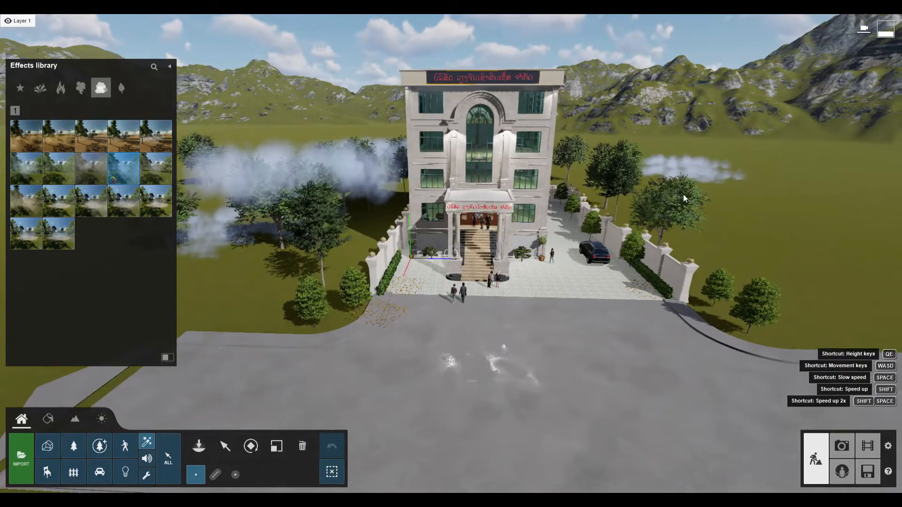
pyautogui.click(625, 147)
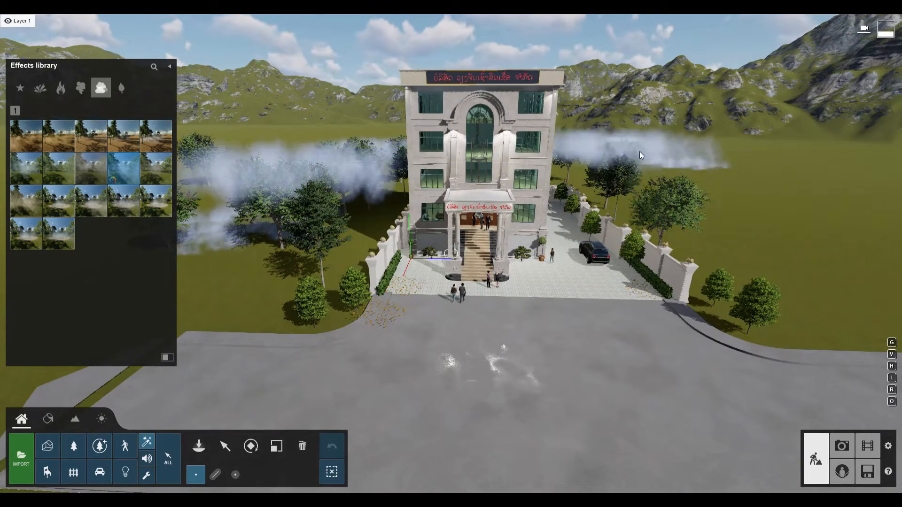
# Place another fog effect on the open grass beyond the parking-side wall, near the road.
pyautogui.press('d')
pyautogui.moveTo(639, 151); pyautogui.dragTo(559, 195, button='right')
pyautogui.press('d')
pyautogui.press('s')
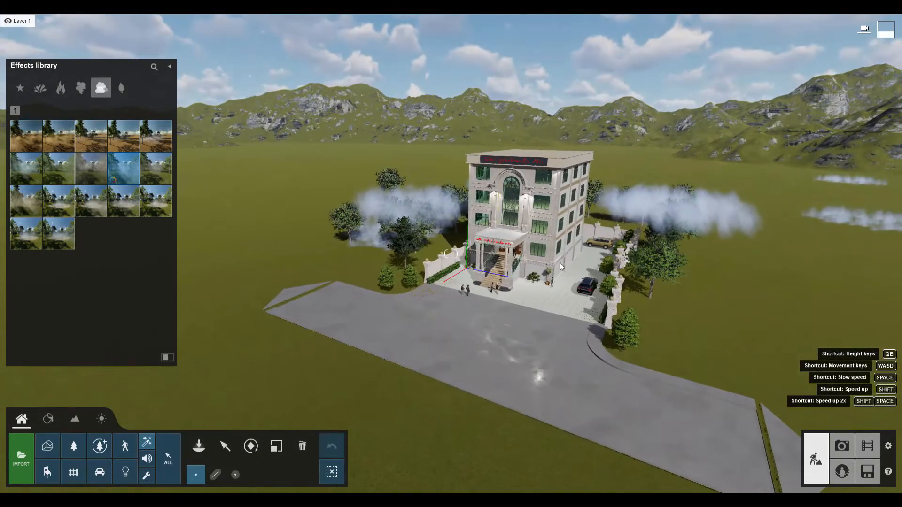
pyautogui.press('d')
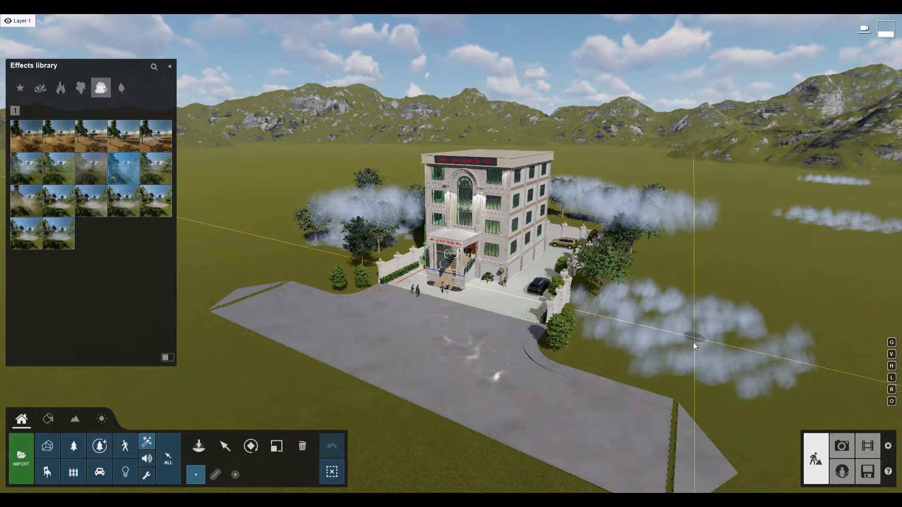
pyautogui.click(692, 342)
pyautogui.press('a')
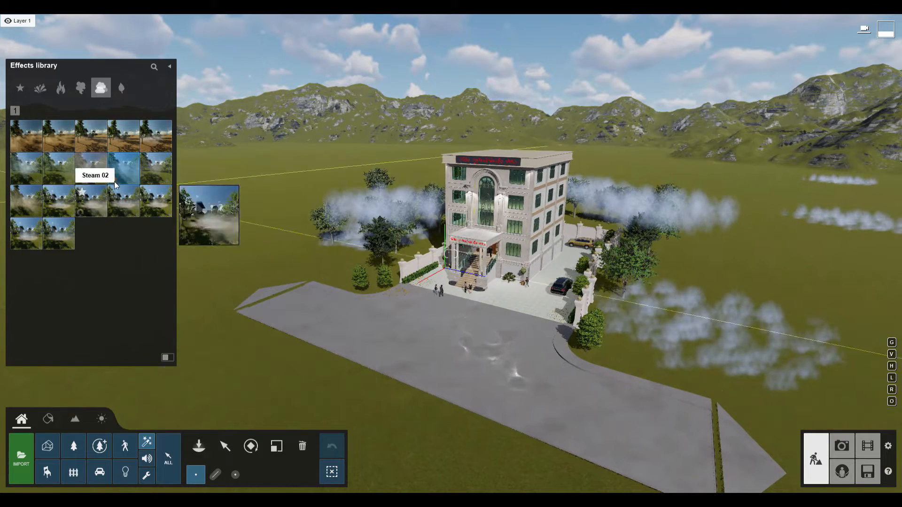
# Browse the leaves effects and the fine-detail nature, nature, indoor and imported models libraries.
pyautogui.click(121, 87)
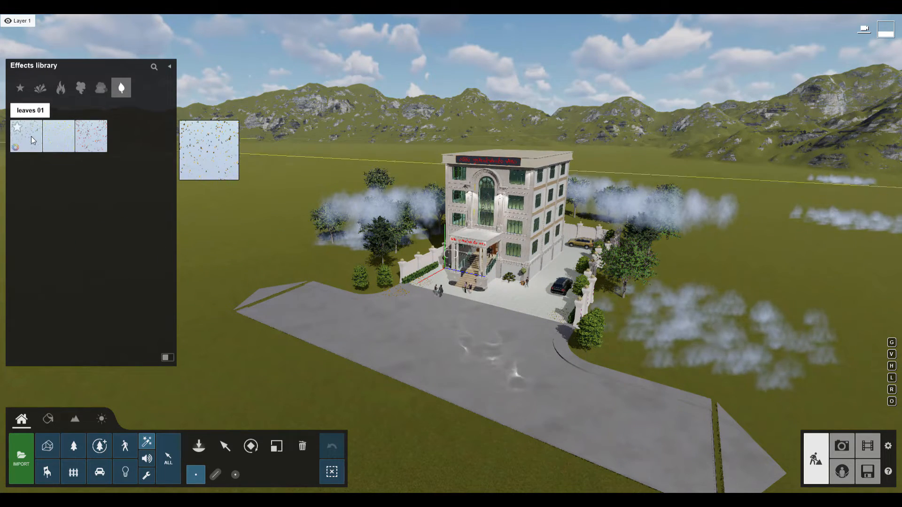
pyautogui.click(36, 139)
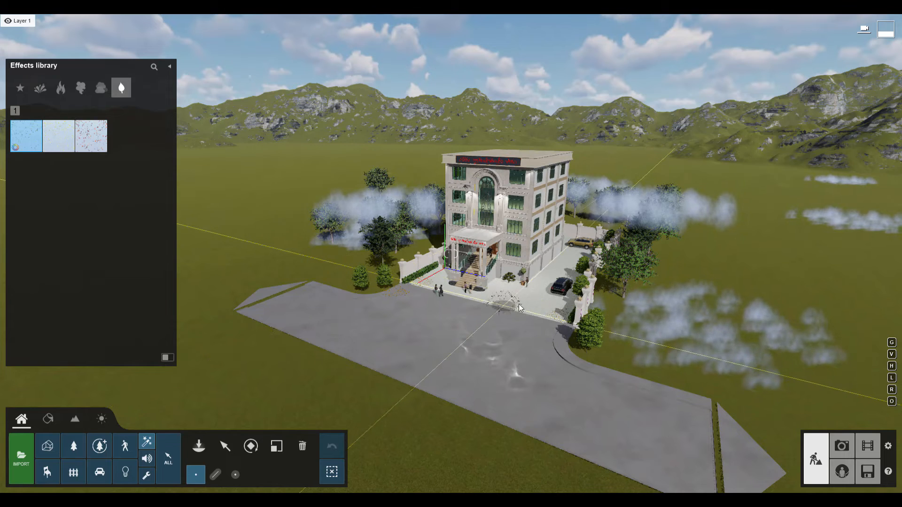
pyautogui.press('a')
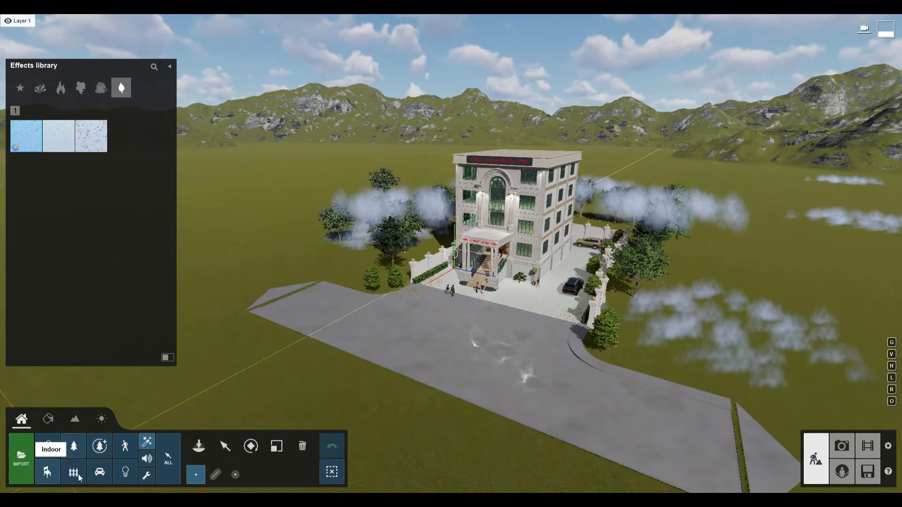
pyautogui.click(124, 449)
pyautogui.click(103, 454)
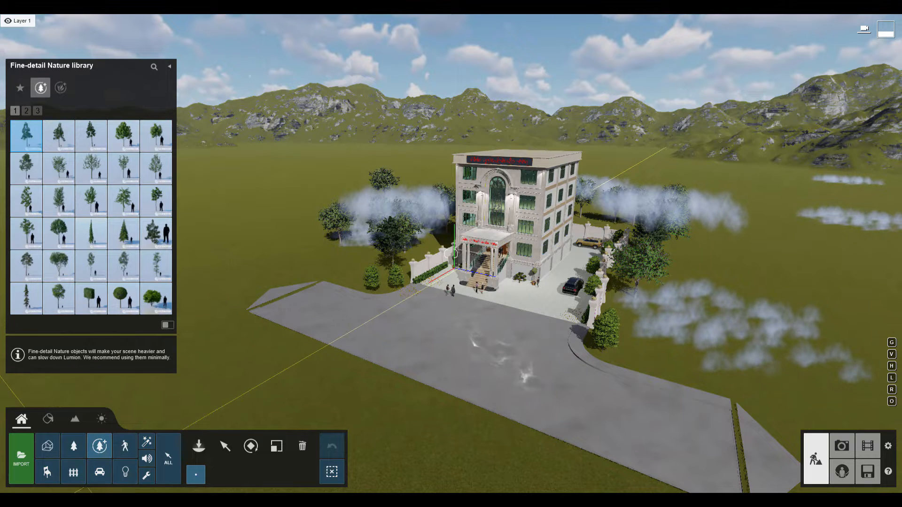
pyautogui.click(74, 446)
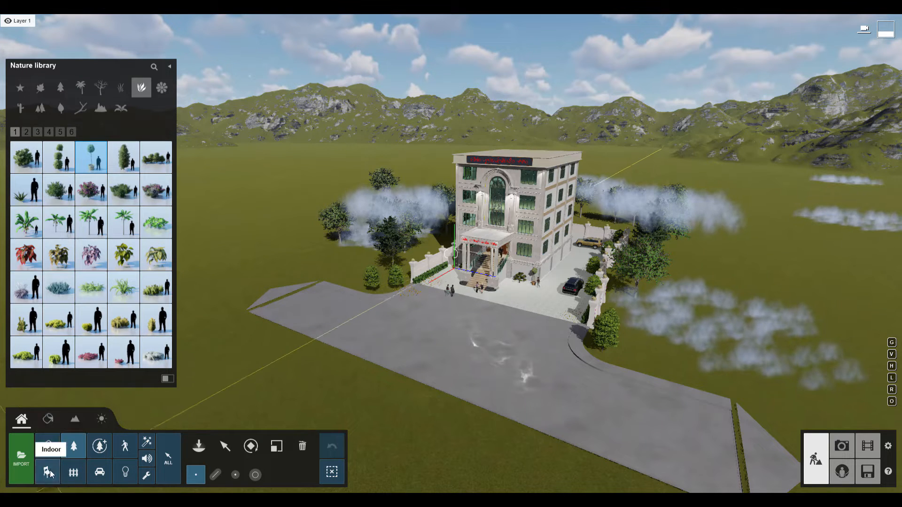
pyautogui.click(47, 453)
pyautogui.click(43, 473)
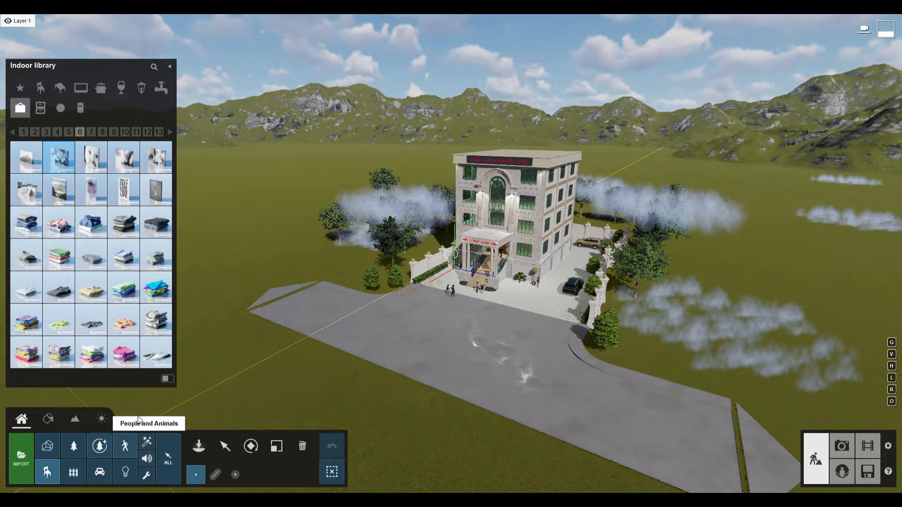
pyautogui.click(46, 450)
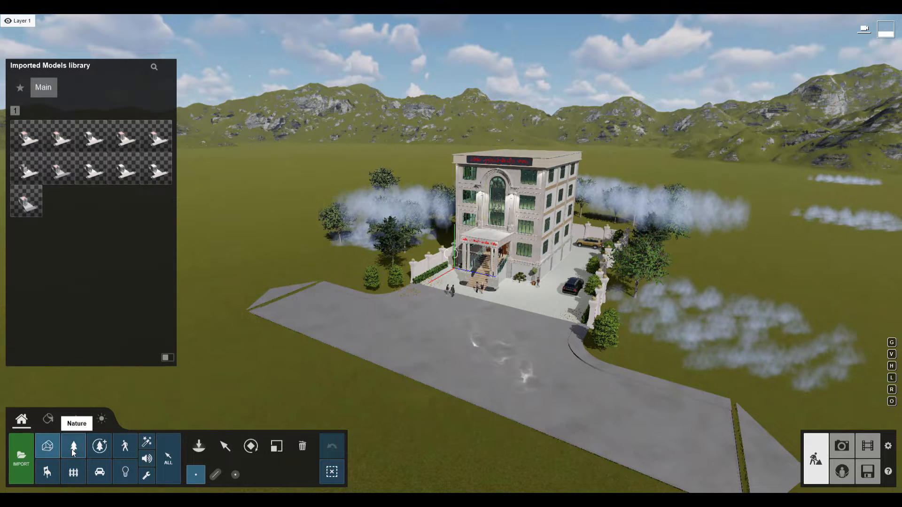
# Select the man standing furthest right at the entrance door and adjust his Coloring.
pyautogui.click(73, 450)
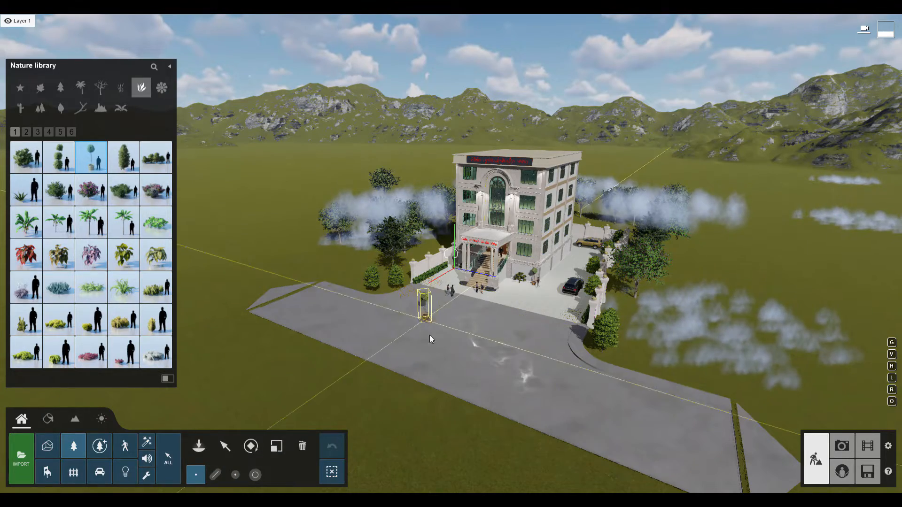
pyautogui.press('w')
pyautogui.moveTo(429, 338); pyautogui.dragTo(304, 345, button='right')
pyautogui.press('w')
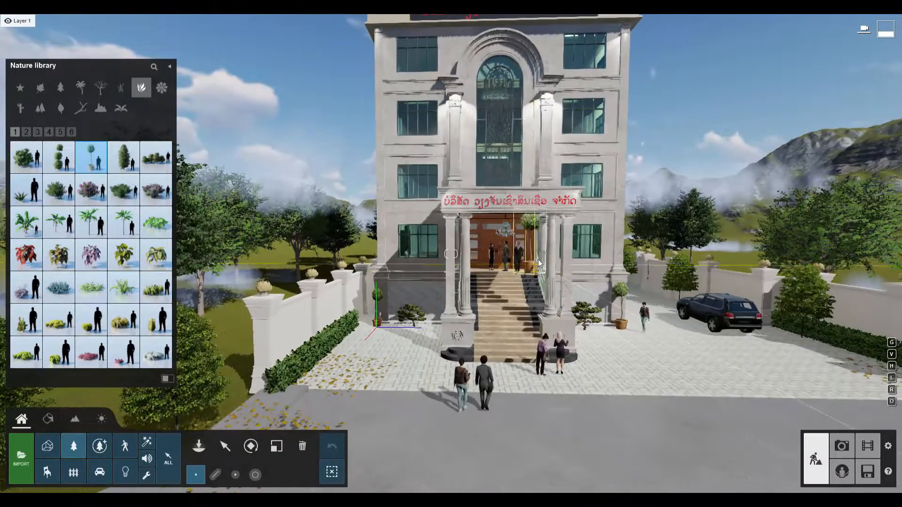
pyautogui.click(226, 445)
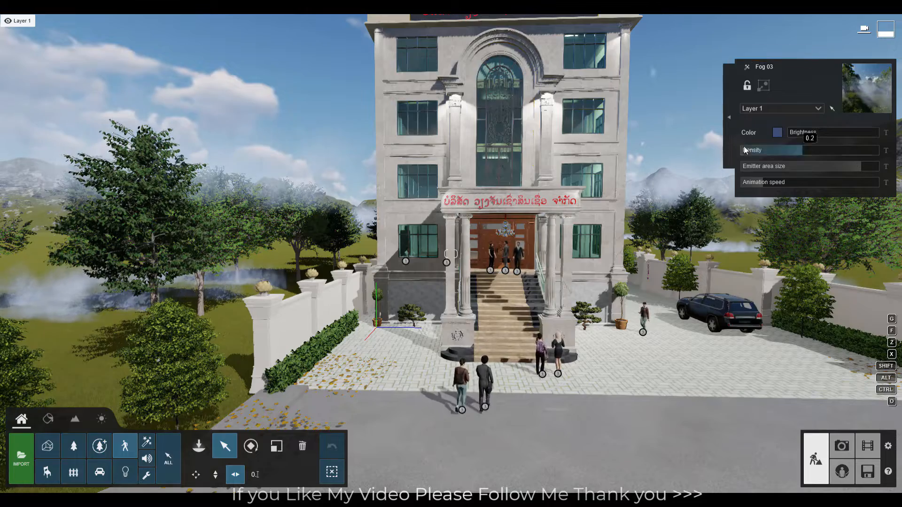
pyautogui.click(516, 277)
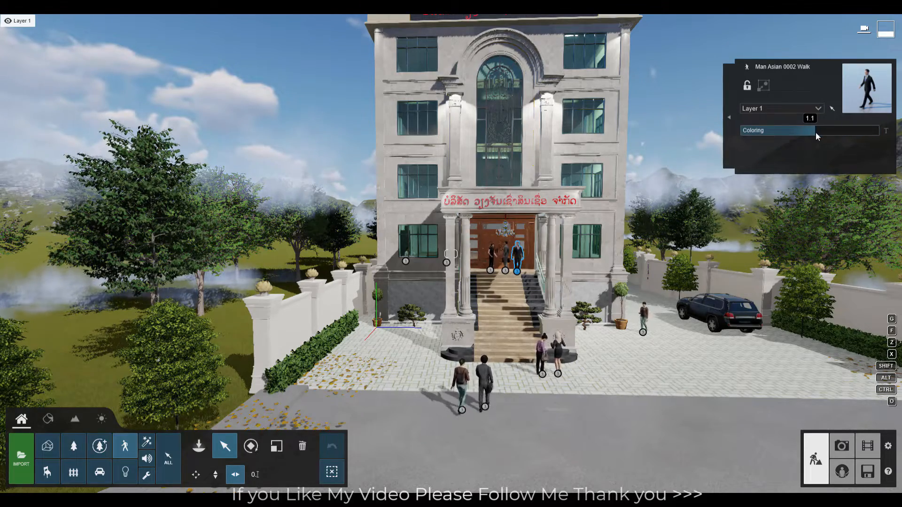
pyautogui.moveTo(816, 132); pyautogui.dragTo(711, 150)
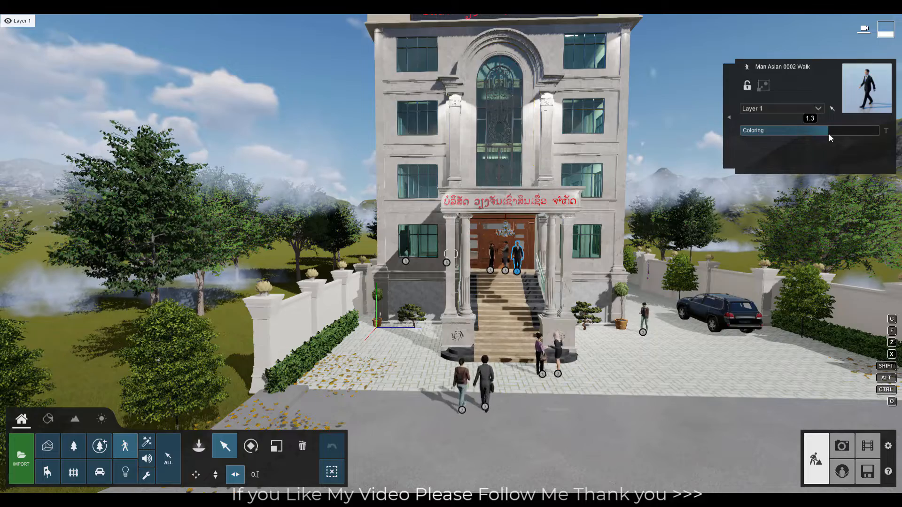
pyautogui.moveTo(828, 133); pyautogui.dragTo(810, 133)
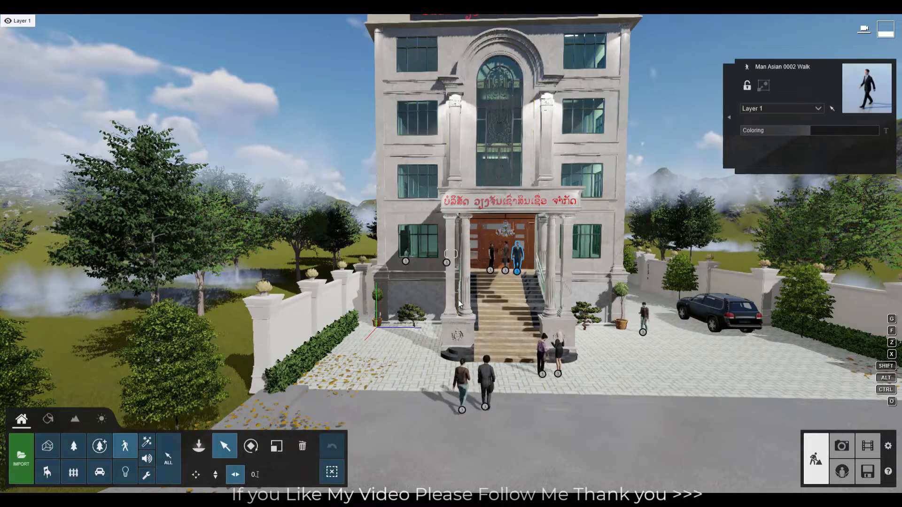
# Start recording a new movie clip with a horizontal camera at 1.60 m eye level and a focal length of 35.4 mm.
pyautogui.click(867, 452)
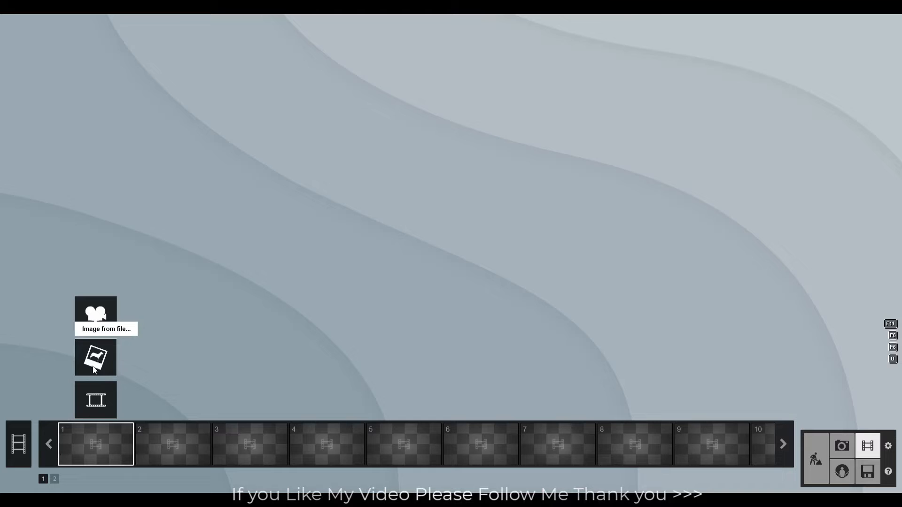
pyautogui.click(94, 318)
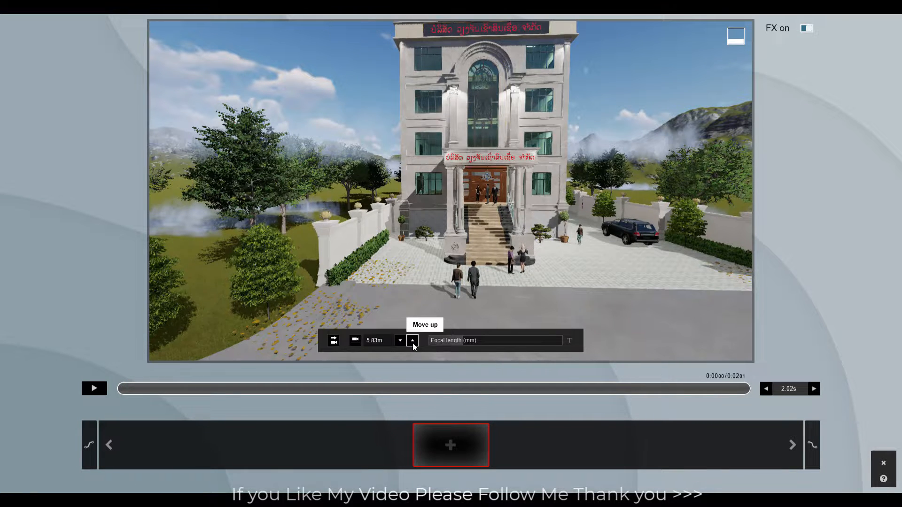
pyautogui.click(400, 341)
pyautogui.click(400, 341)
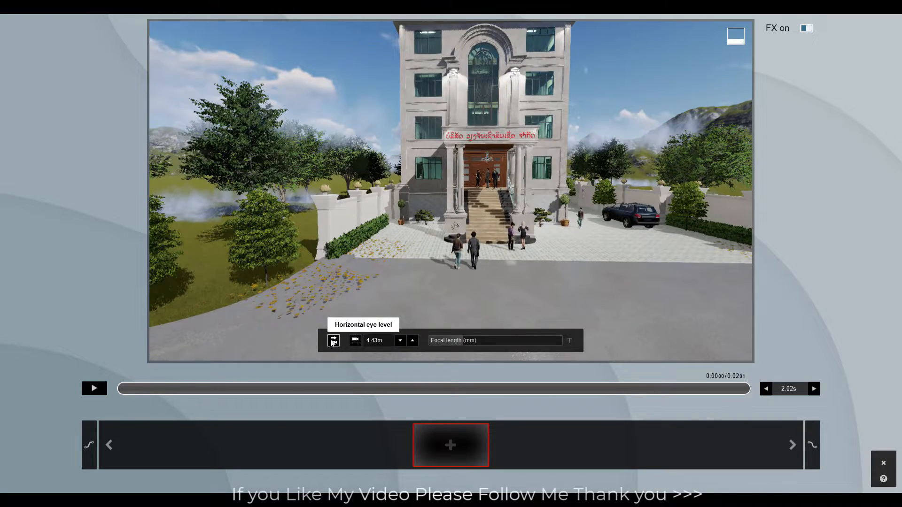
pyautogui.click(332, 341)
pyautogui.click(355, 343)
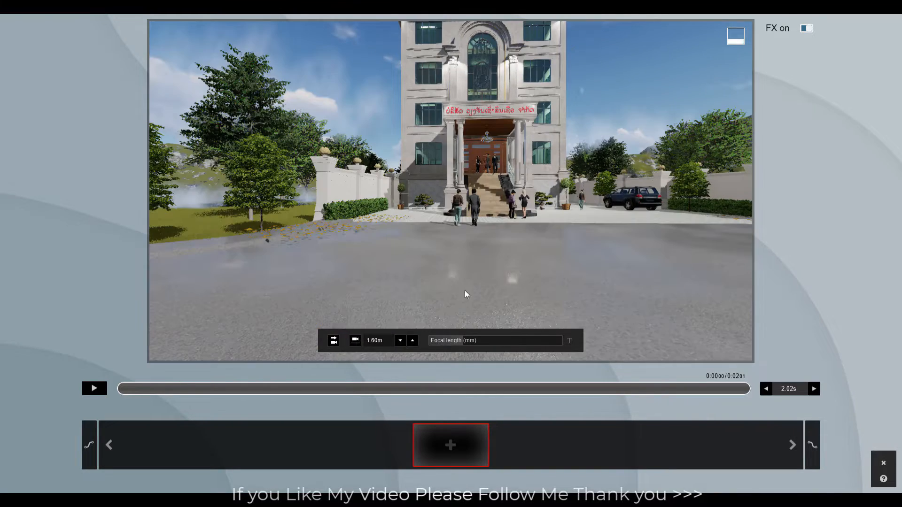
pyautogui.moveTo(463, 347); pyautogui.dragTo(488, 343)
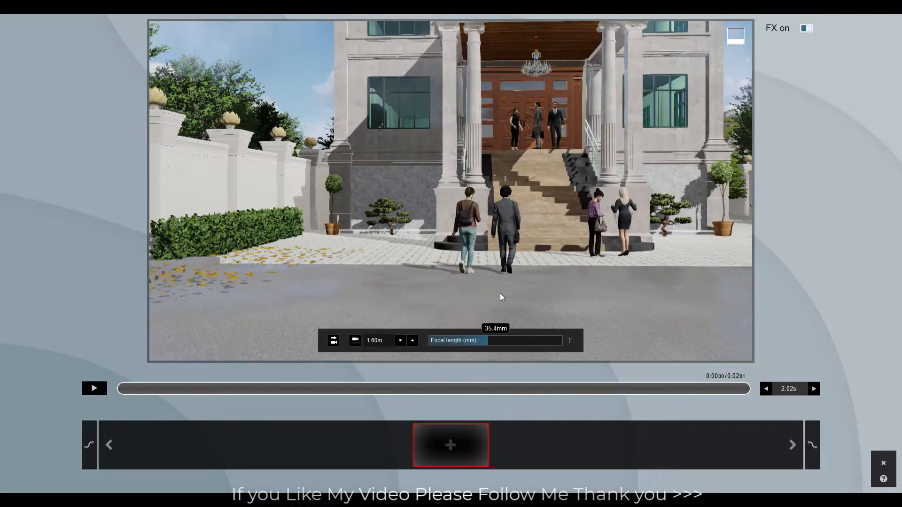
# Frame the whole building from its left front corner, resetting the eye level to 1.60 m, and add this view as the first camera keyframe.
pyautogui.press('s')
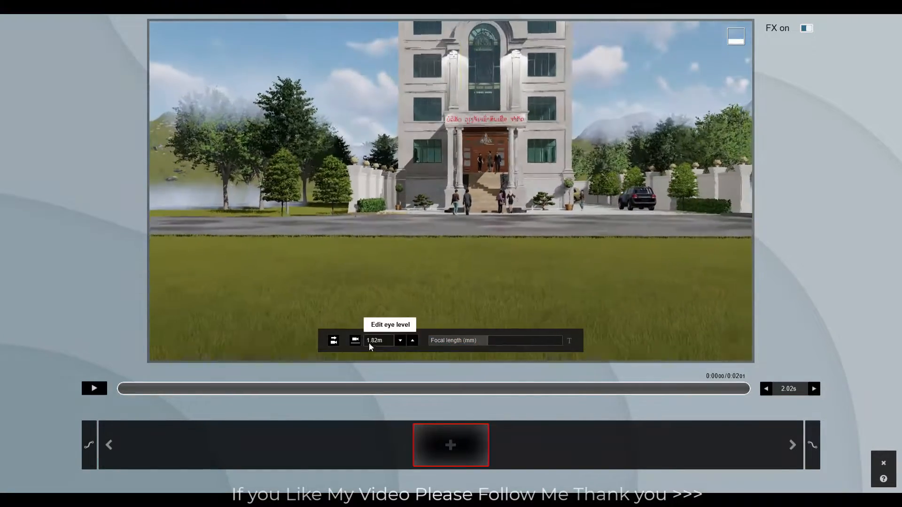
pyautogui.click(355, 340)
pyautogui.press('a')
pyautogui.moveTo(454, 292); pyautogui.dragTo(585, 261, button='right')
pyautogui.press('w')
pyautogui.press('q')
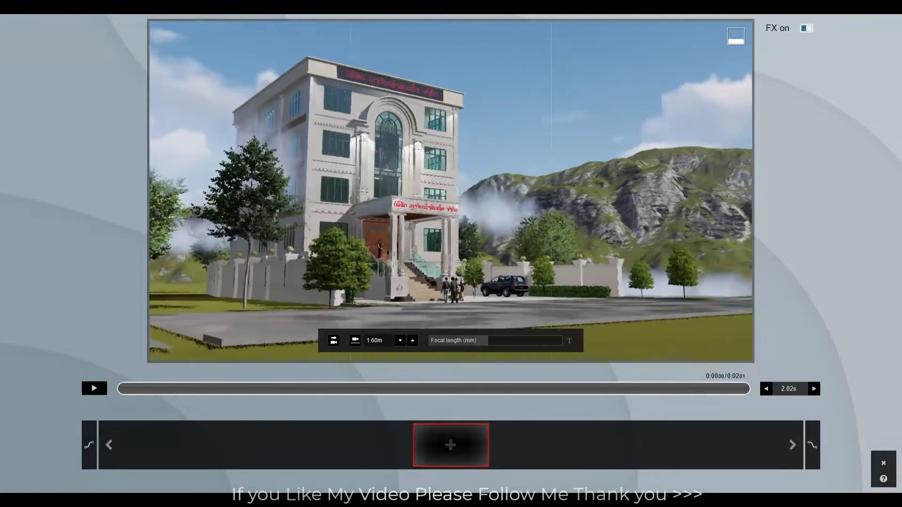
pyautogui.press('a')
pyautogui.moveTo(545, 270); pyautogui.dragTo(475, 260, button='right')
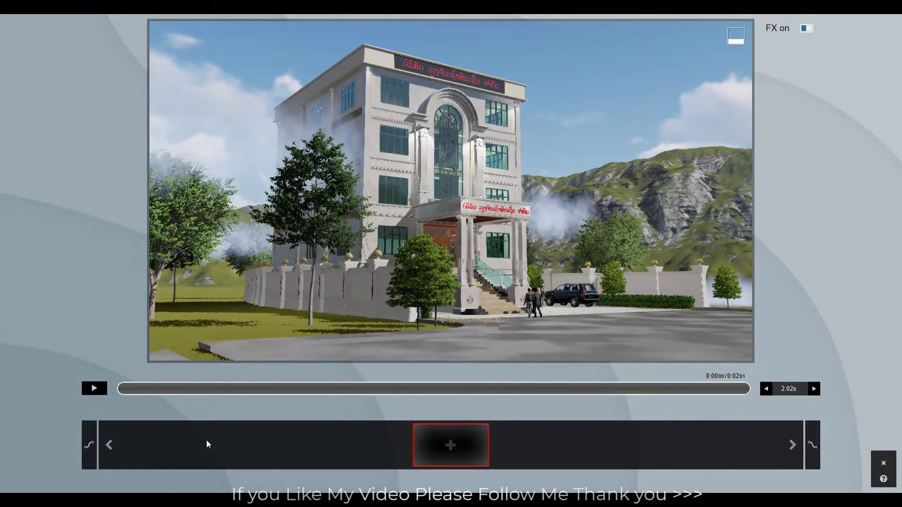
pyautogui.moveTo(356, 316); pyautogui.dragTo(367, 313, button='right')
pyautogui.press('w')
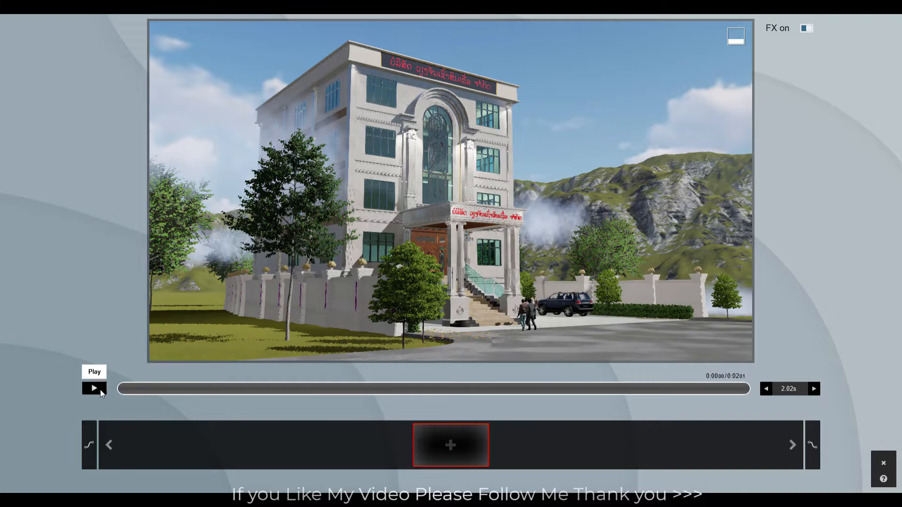
pyautogui.click(453, 446)
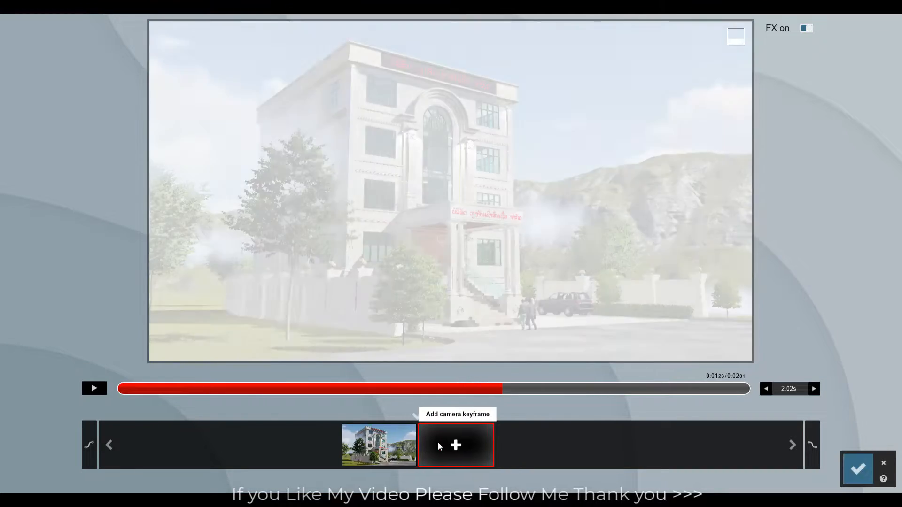
# Shorten the clip to 1.02 s, add the same view as a second keyframe and update the first keyframe.
pyautogui.click(766, 388)
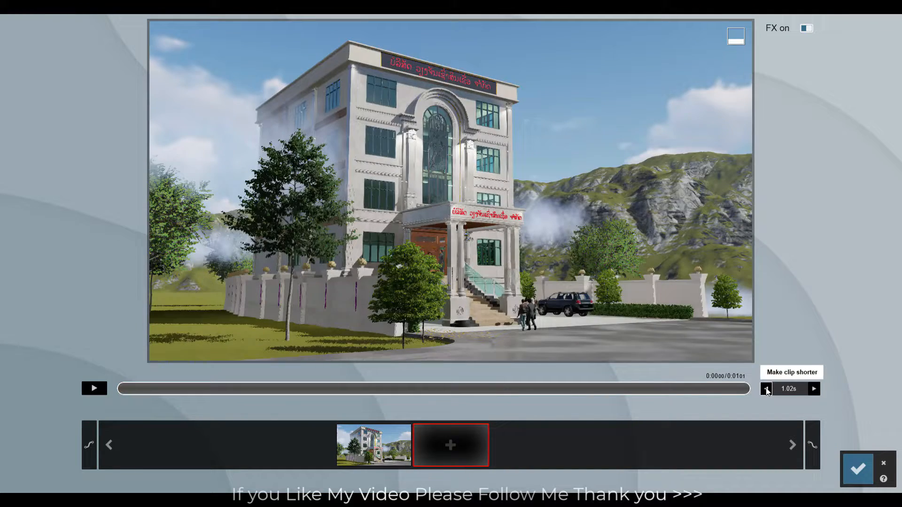
pyautogui.click(449, 445)
pyautogui.click(297, 412)
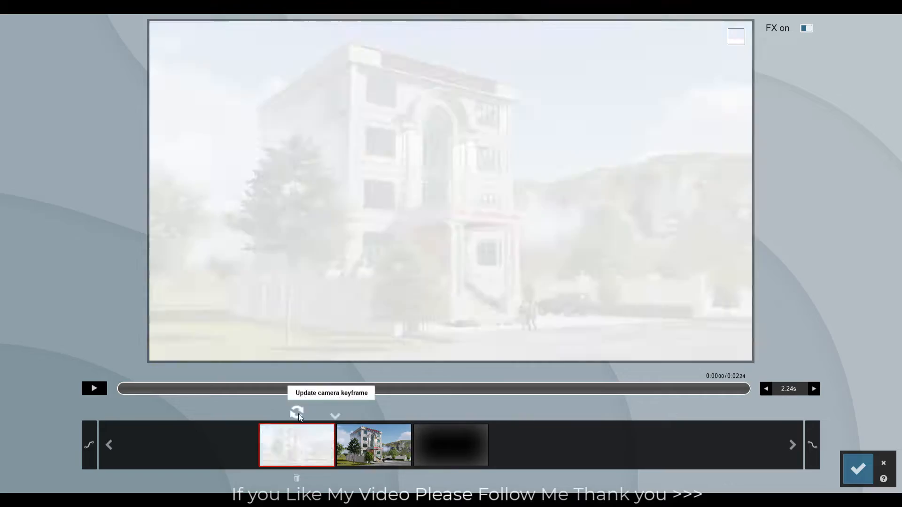
# Go to the second keyframe and swing the camera round to the building's front at a 1.60 m eye level.
pyautogui.press('d')
pyautogui.moveTo(485, 324); pyautogui.dragTo(437, 321, button='right')
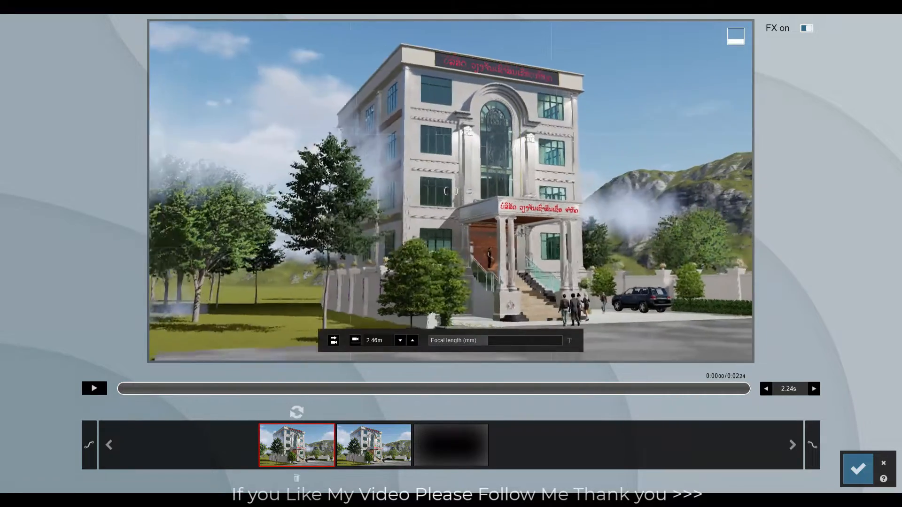
pyautogui.click(369, 440)
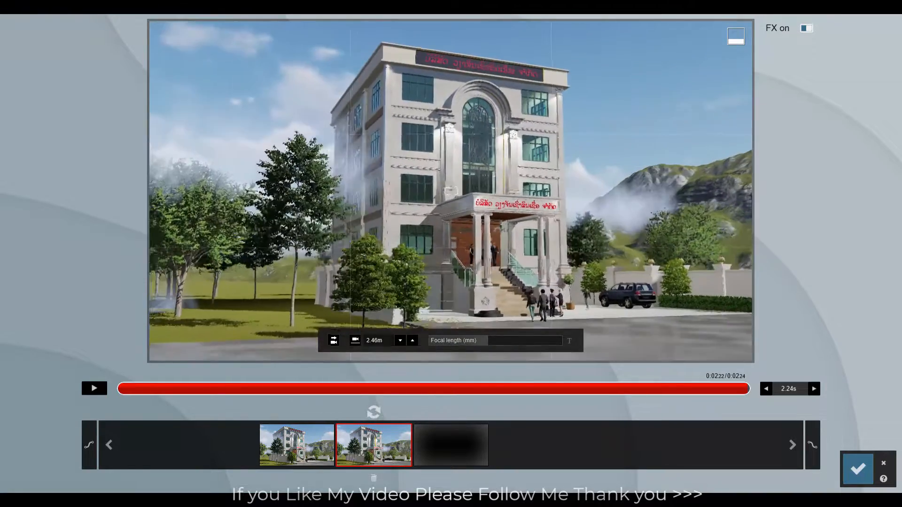
pyautogui.press('d')
pyautogui.moveTo(489, 342); pyautogui.dragTo(405, 343, button='right')
pyautogui.press('d')
pyautogui.click(353, 345)
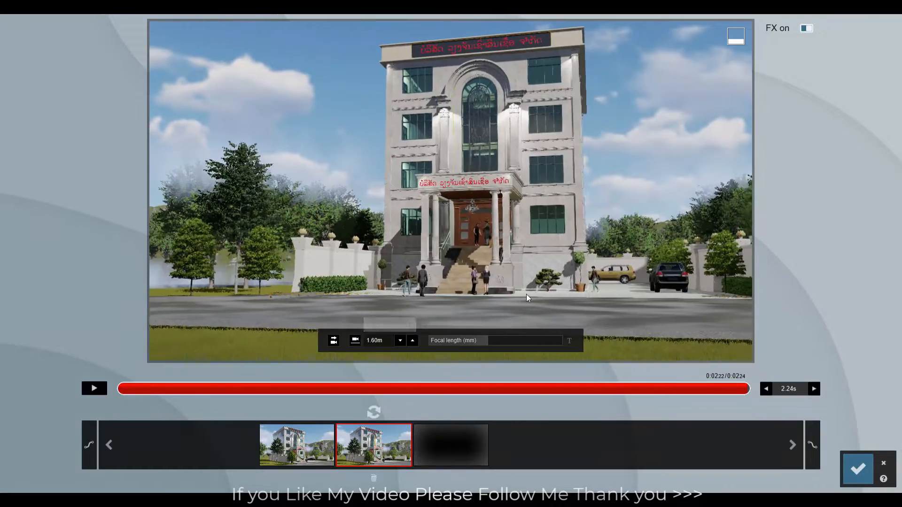
# Frame the full front facade slightly from its parking side, with road and parked cars in view, and add it as the third camera keyframe.
pyautogui.press('w')
pyautogui.press('d')
pyautogui.moveTo(584, 304); pyautogui.dragTo(588, 270, button='right')
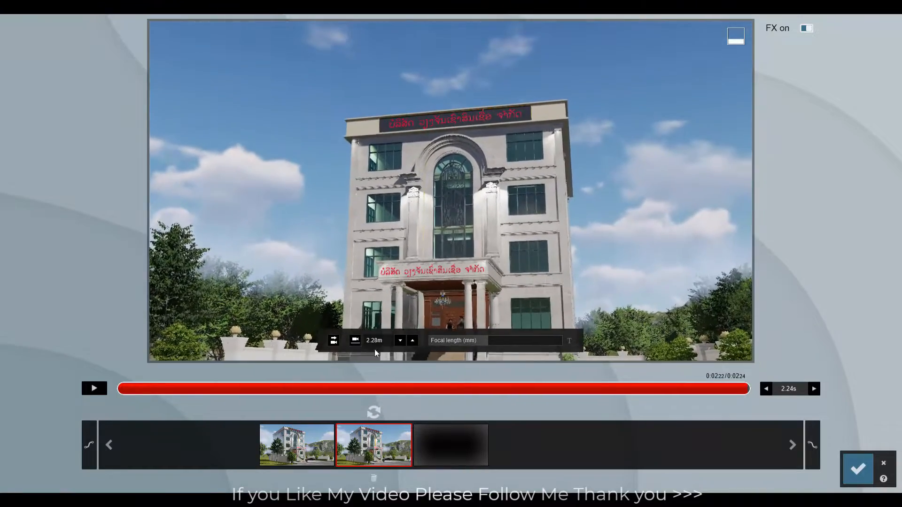
pyautogui.click(355, 340)
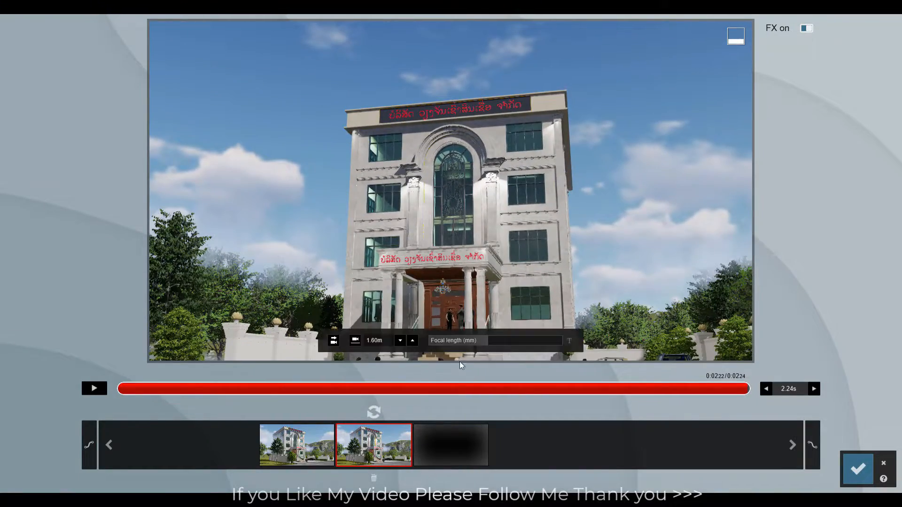
pyautogui.moveTo(481, 268); pyautogui.dragTo(484, 299, button='right')
pyautogui.press('s')
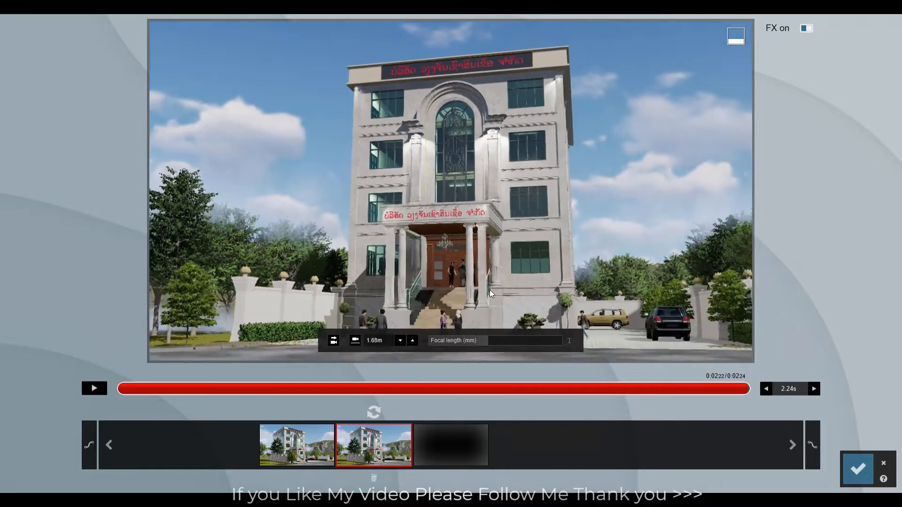
pyautogui.press('s')
pyautogui.press('d')
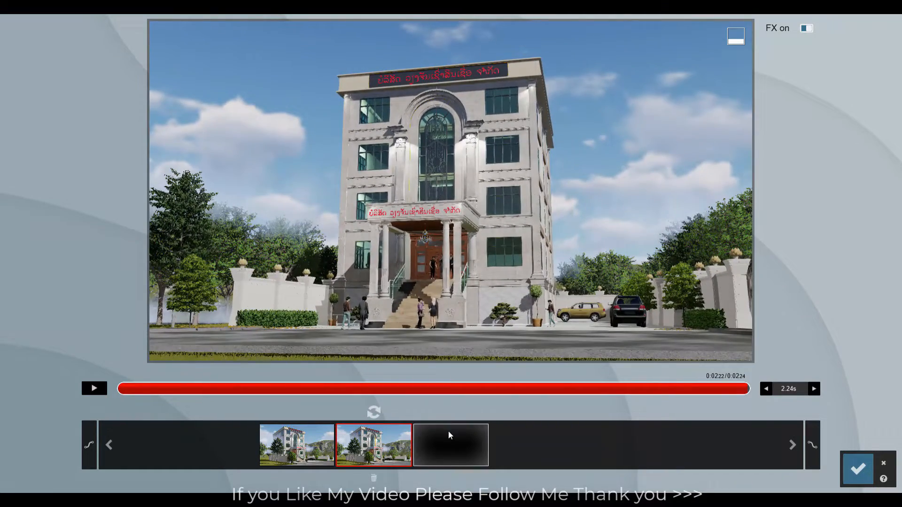
pyautogui.click(453, 445)
# Frame the building from its right front corner with a slightly shorter focal length and add the view as the fourth camera keyframe.
pyautogui.press('d')
pyautogui.moveTo(491, 322); pyautogui.dragTo(462, 297, button='right')
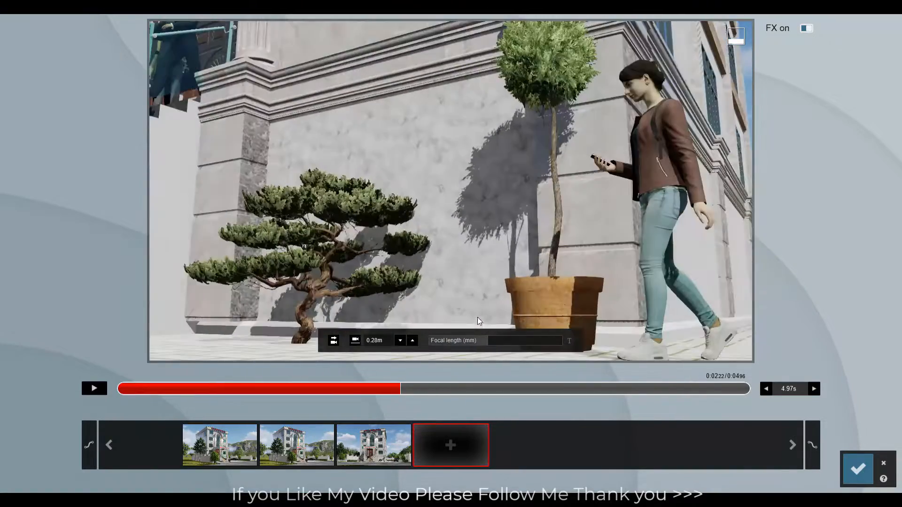
pyautogui.click(355, 343)
pyautogui.press('s')
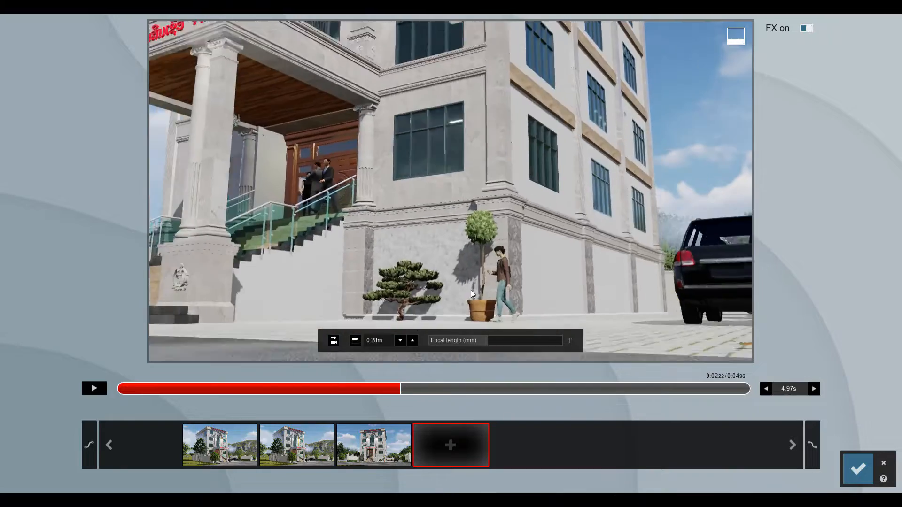
pyautogui.press('s')
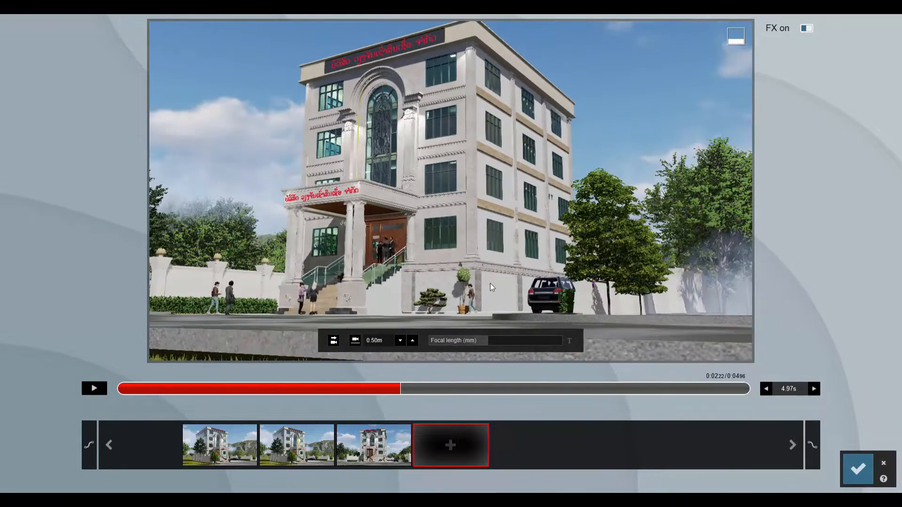
pyautogui.moveTo(494, 245); pyautogui.dragTo(495, 251, button='right')
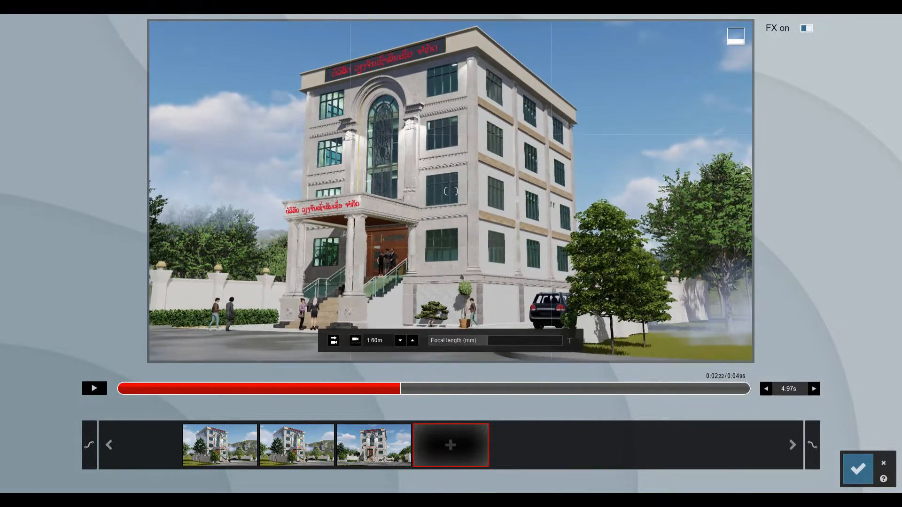
pyautogui.moveTo(486, 347); pyautogui.dragTo(485, 344)
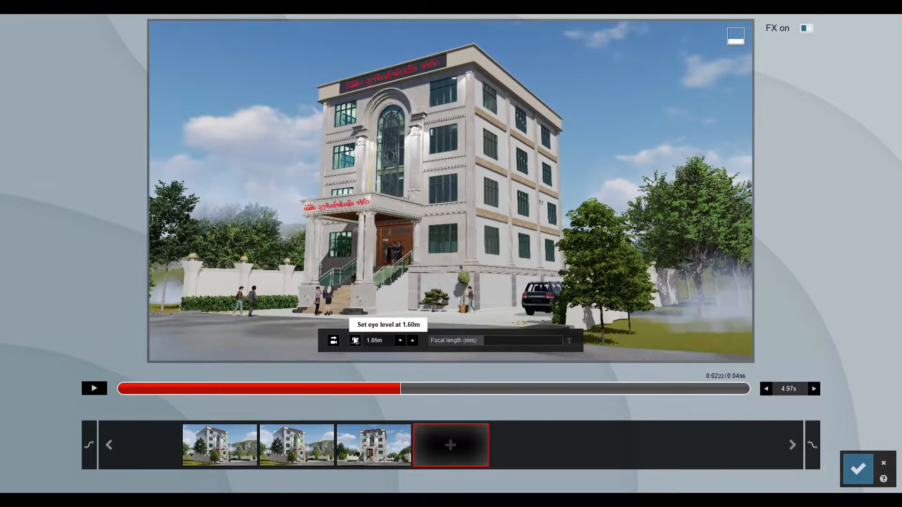
pyautogui.click(441, 448)
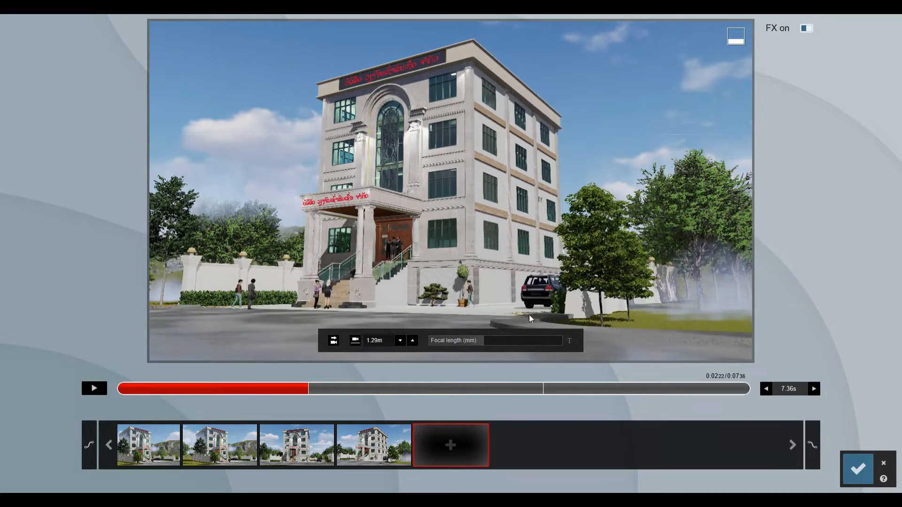
# Raise the camera to an aerial view of the building's right front corner and add it as the fifth camera keyframe.
pyautogui.press('s')
pyautogui.press('q')
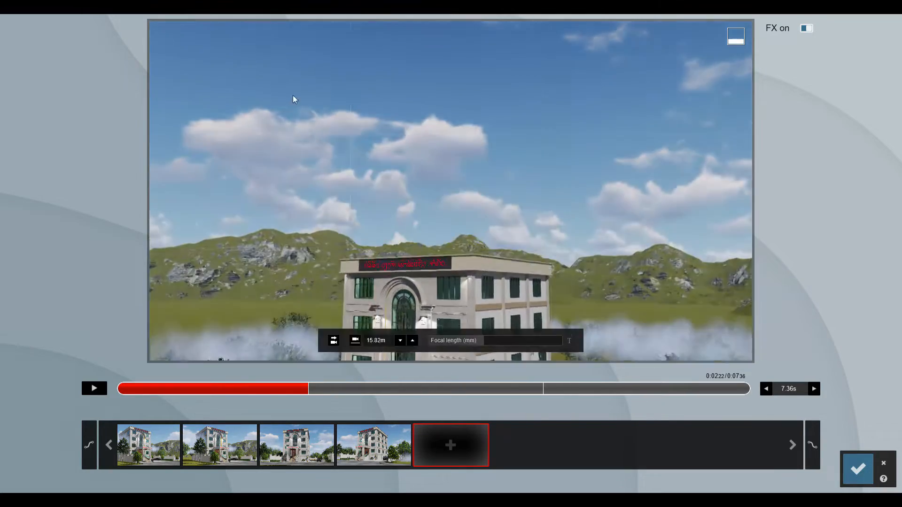
pyautogui.moveTo(502, 117); pyautogui.dragTo(509, 196, button='right')
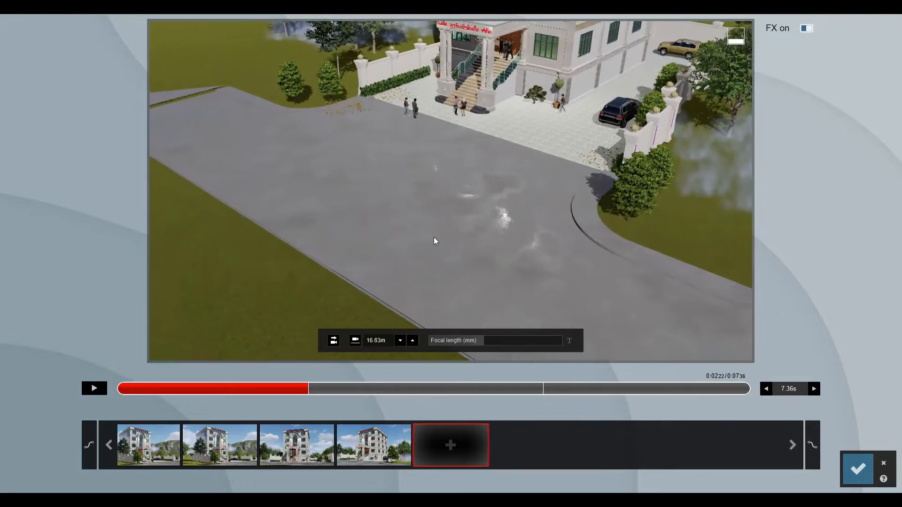
pyautogui.moveTo(432, 239); pyautogui.dragTo(439, 223, button='right')
pyautogui.press('q')
pyautogui.moveTo(519, 329); pyautogui.dragTo(496, 295, button='right')
pyautogui.press('d')
pyautogui.press('s')
pyautogui.click(446, 444)
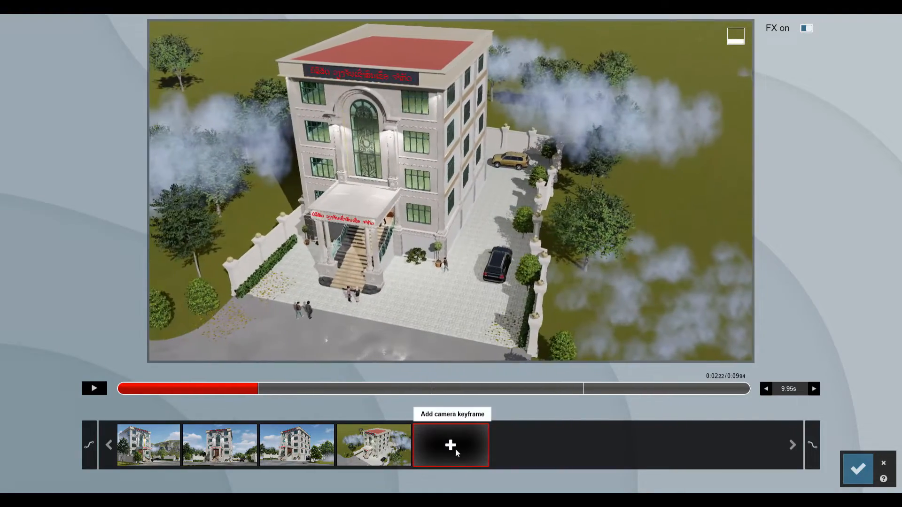
# Remove the aerial keyframes from the end of the first clip's camera path and save the clip.
pyautogui.click(413, 416)
pyautogui.click(375, 446)
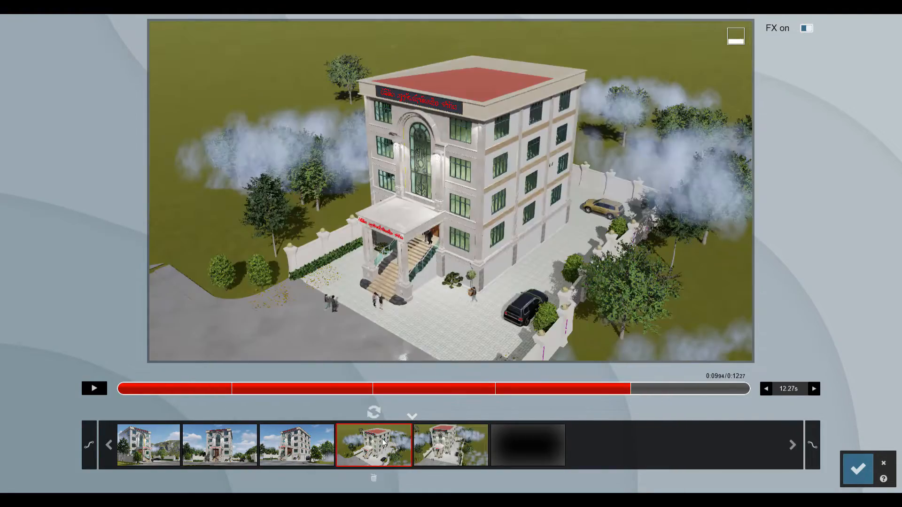
pyautogui.click(376, 479)
pyautogui.click(451, 480)
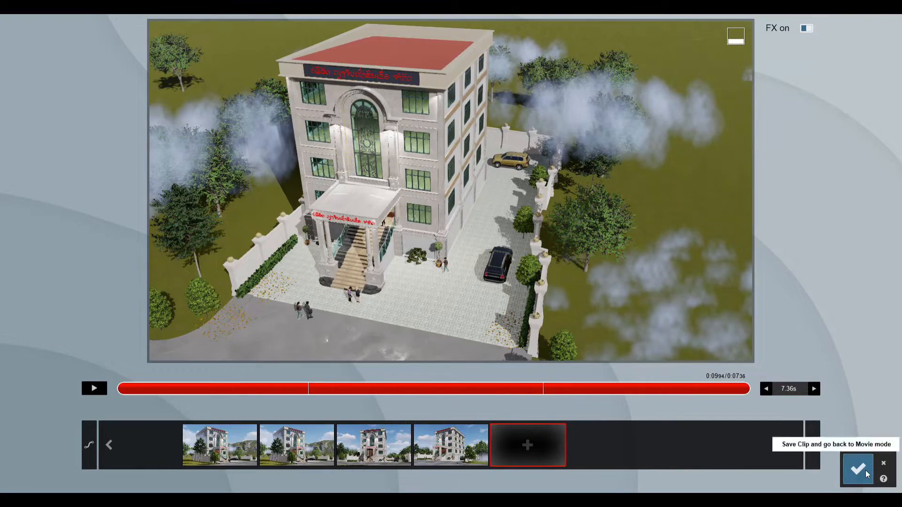
pyautogui.click(858, 469)
# Start recording a second clip and add an aerial view of the building's left front corner, about 25 m high at 32 mm focal length, as first keyframe.
pyautogui.click(161, 450)
pyautogui.click(173, 399)
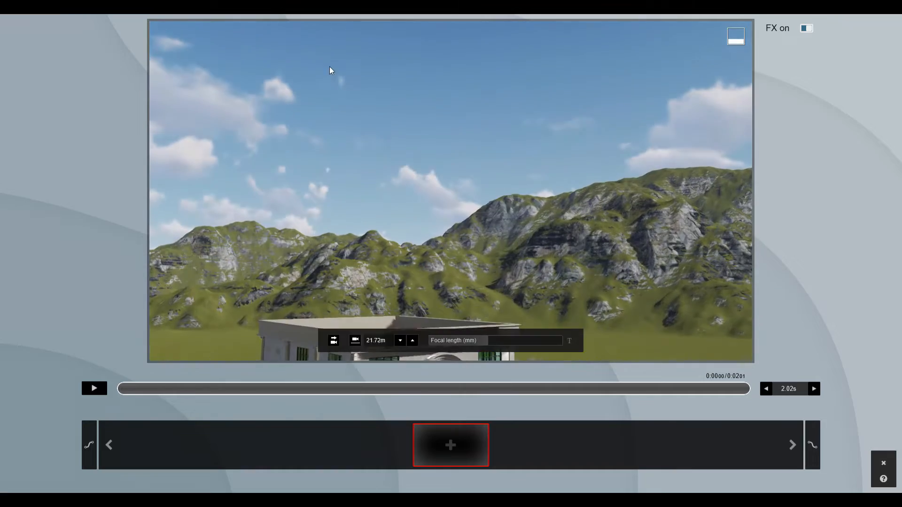
pyautogui.moveTo(441, 298); pyautogui.dragTo(433, 240, button='right')
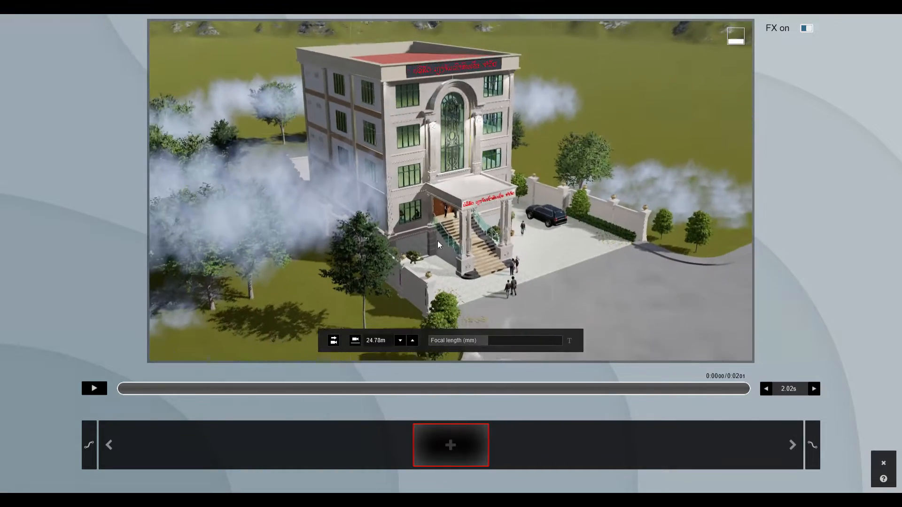
pyautogui.moveTo(487, 344); pyautogui.dragTo(485, 344)
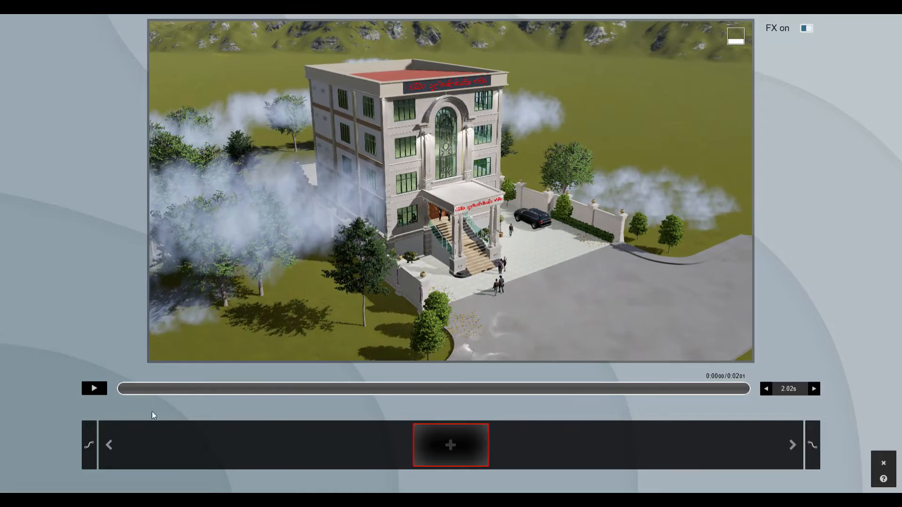
pyautogui.click(450, 445)
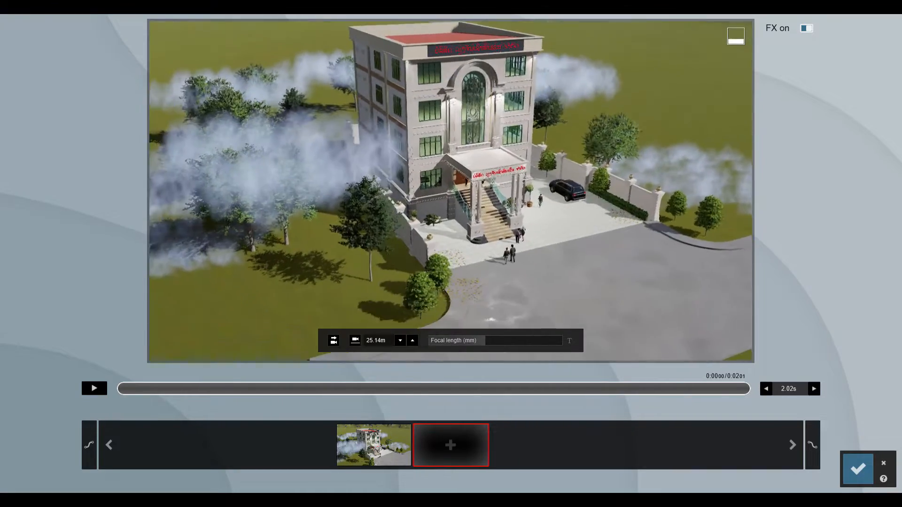
# Swing the camera round to a higher aerial view of the building's front, about 35 m up, and add it as the second keyframe.
pyautogui.moveTo(434, 225); pyautogui.dragTo(404, 169, button='right')
pyautogui.press('d')
pyautogui.press('q')
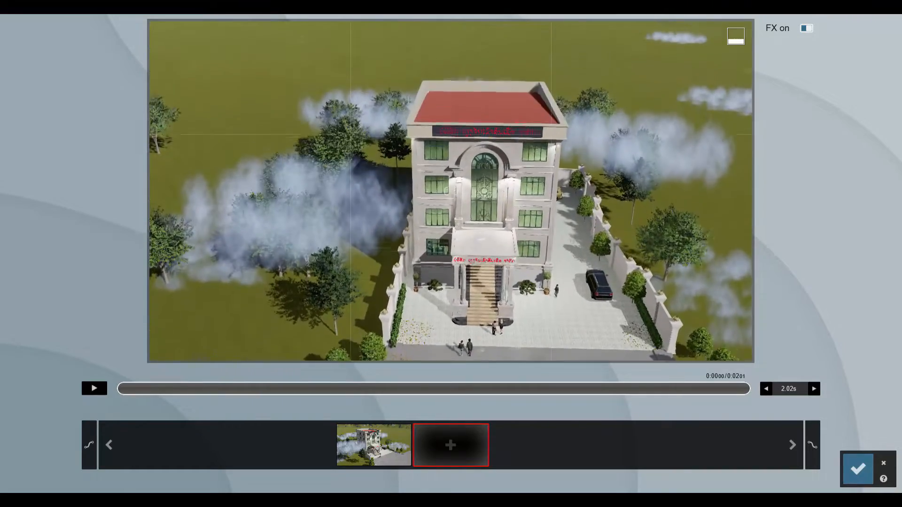
pyautogui.press('d')
pyautogui.moveTo(463, 289); pyautogui.dragTo(441, 312, button='right')
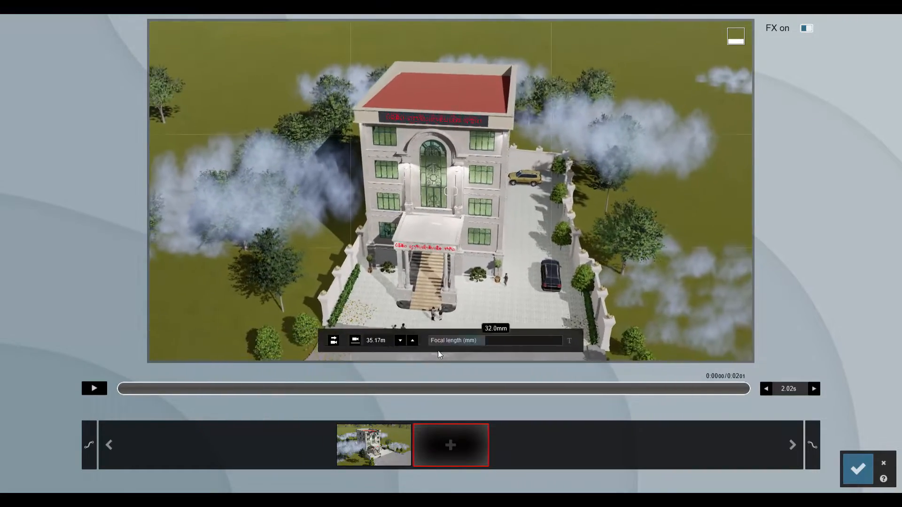
pyautogui.click(433, 437)
# Add an aerial view of the building's right front corner as the third keyframe and save the second clip.
pyautogui.press('d')
pyautogui.moveTo(454, 278); pyautogui.dragTo(590, 316, button='right')
pyautogui.press('d')
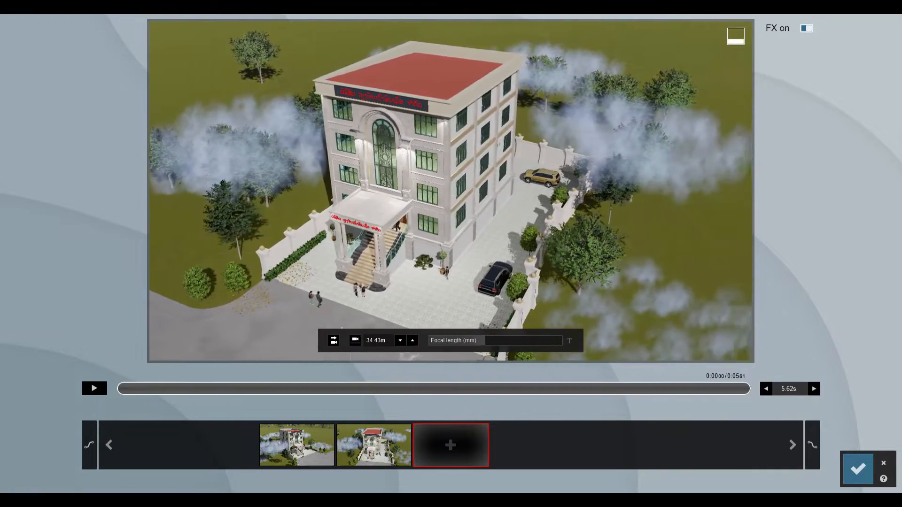
pyautogui.moveTo(476, 319); pyautogui.dragTo(503, 329, button='right')
pyautogui.click(438, 440)
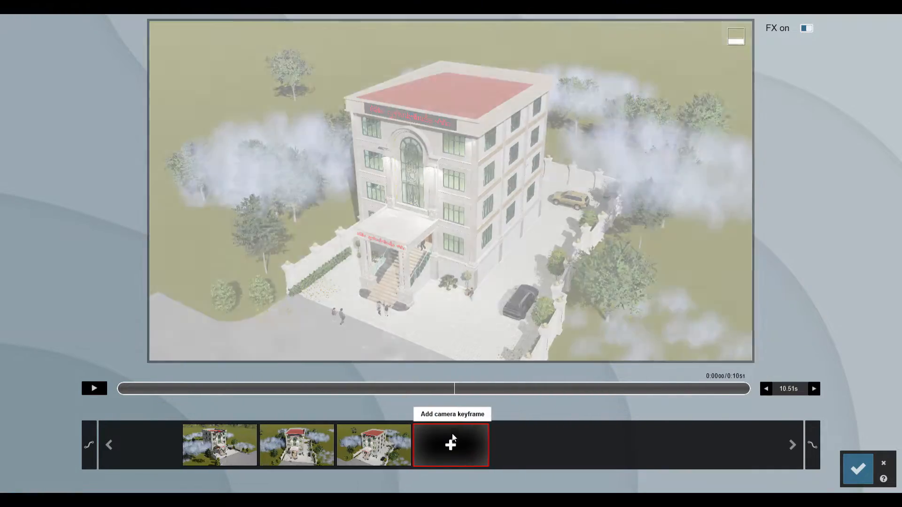
pyautogui.click(863, 471)
# Check which effects are applied to the saved photos and return to the first clip in movie mode.
pyautogui.click(95, 444)
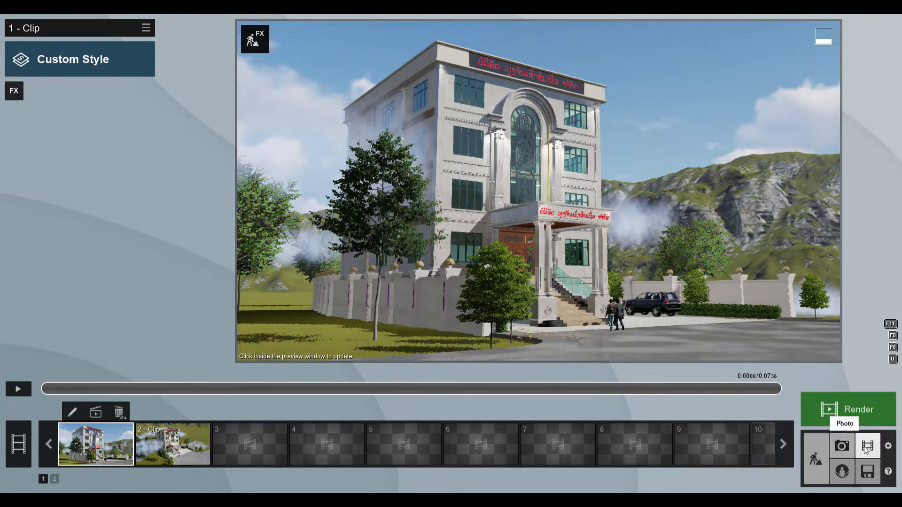
pyautogui.click(833, 447)
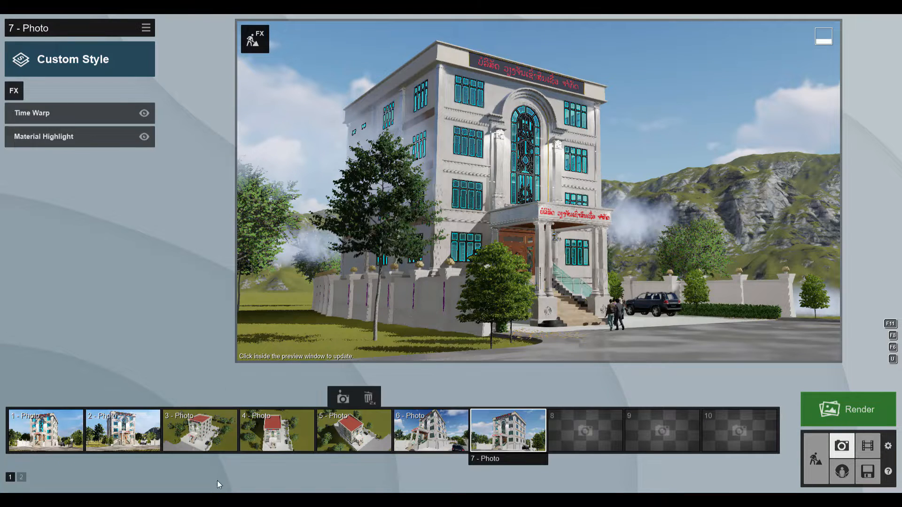
pyautogui.click(430, 431)
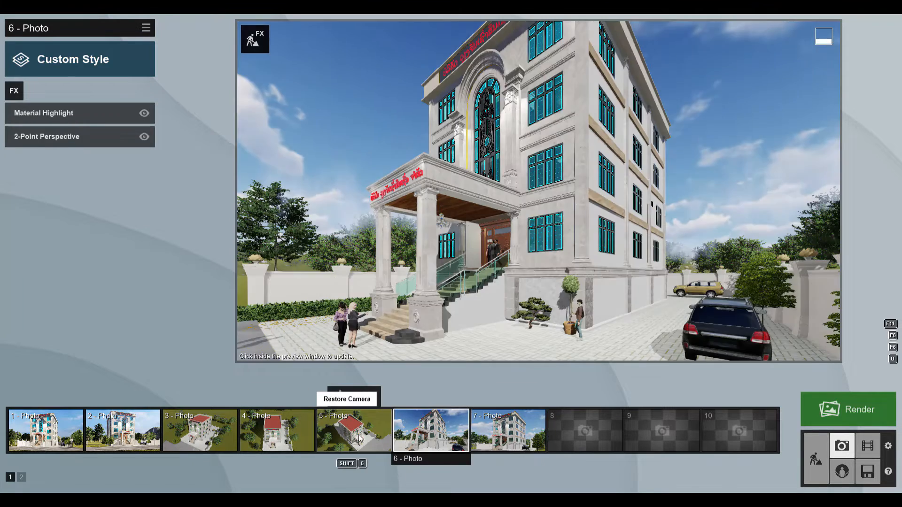
pyautogui.click(279, 431)
pyautogui.click(479, 439)
pyautogui.click(866, 448)
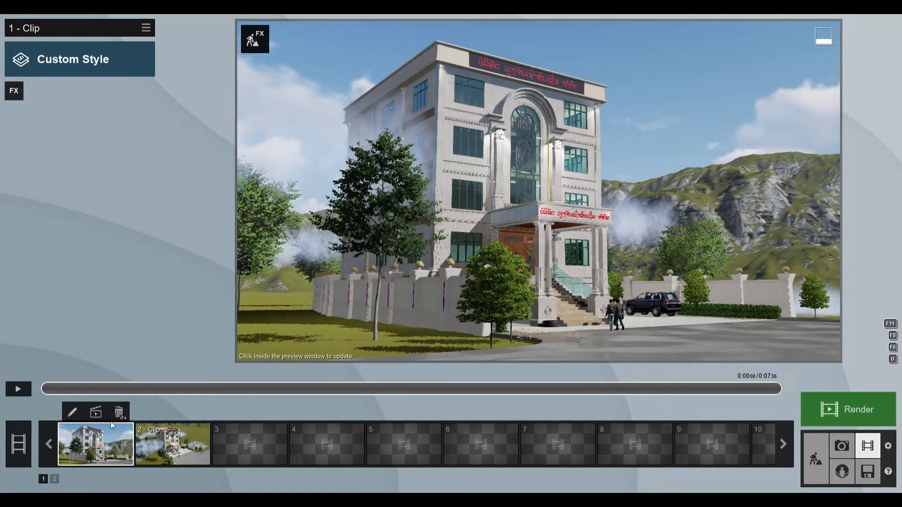
# Add the 2-Point Perspective camera effect to the first clip and enable it.
pyautogui.click(10, 99)
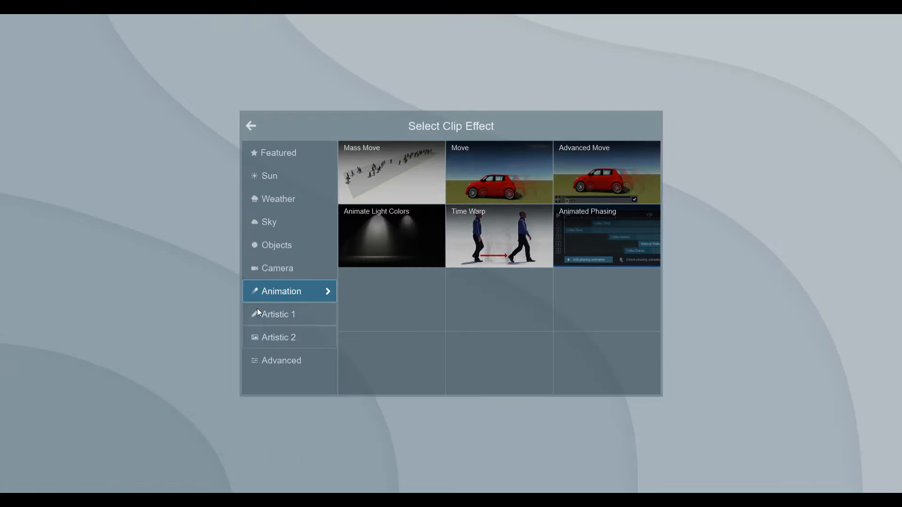
pyautogui.click(282, 273)
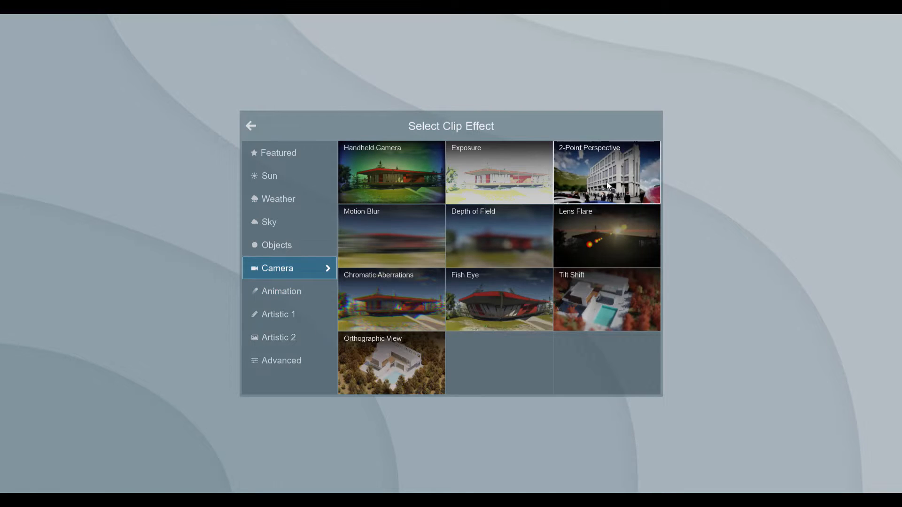
pyautogui.click(594, 193)
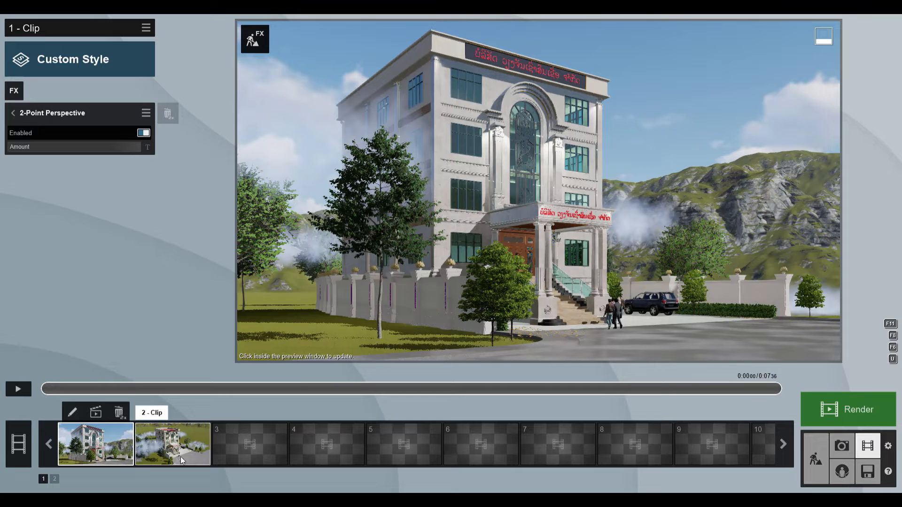
pyautogui.click(151, 443)
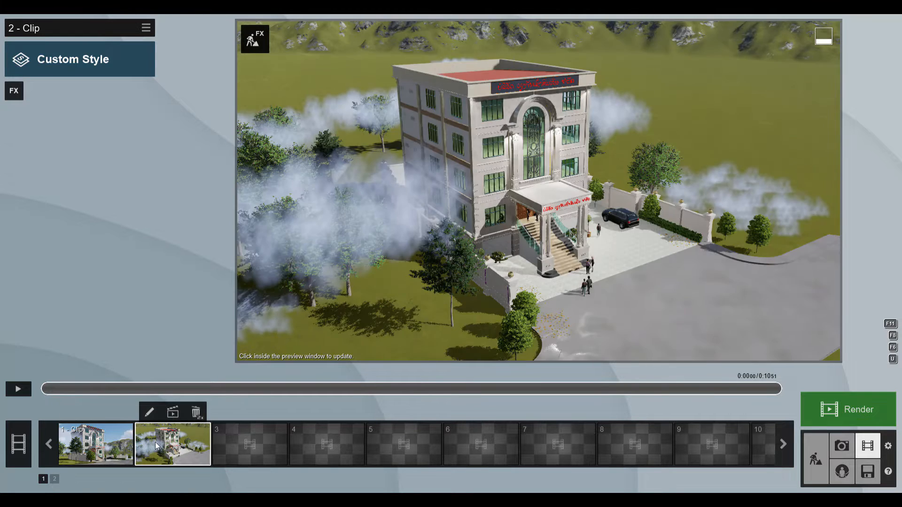
pyautogui.click(115, 448)
# Add the Material Highlight effect to the first clip and pick the building's window frames as the highlighted material.
pyautogui.click(13, 94)
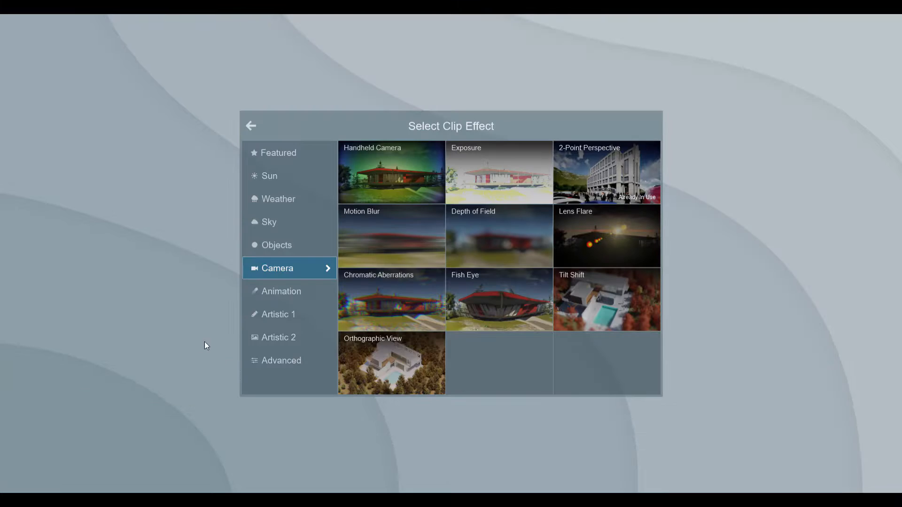
pyautogui.click(282, 291)
pyautogui.click(288, 313)
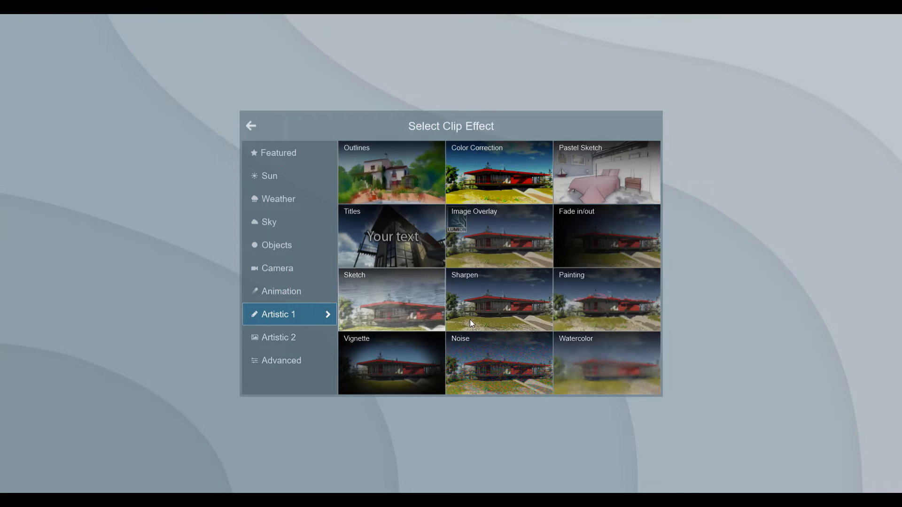
pyautogui.click(285, 337)
pyautogui.click(528, 290)
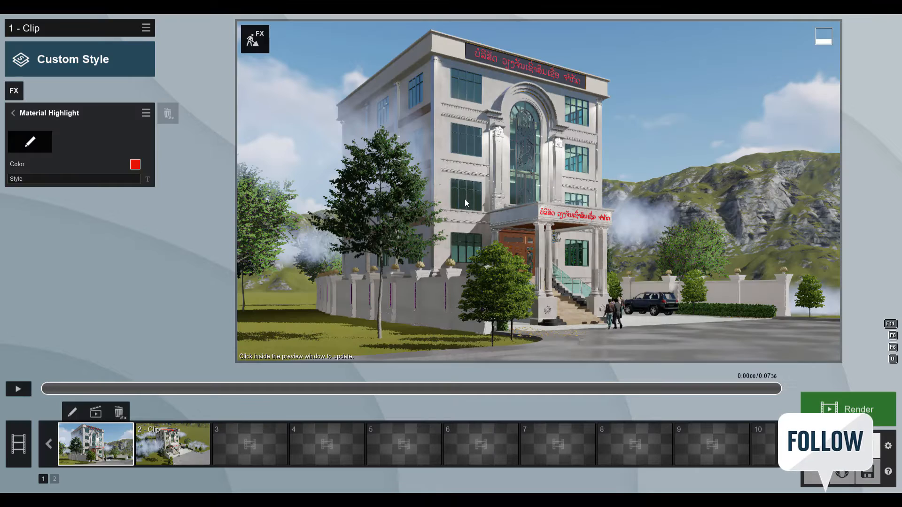
pyautogui.click(51, 140)
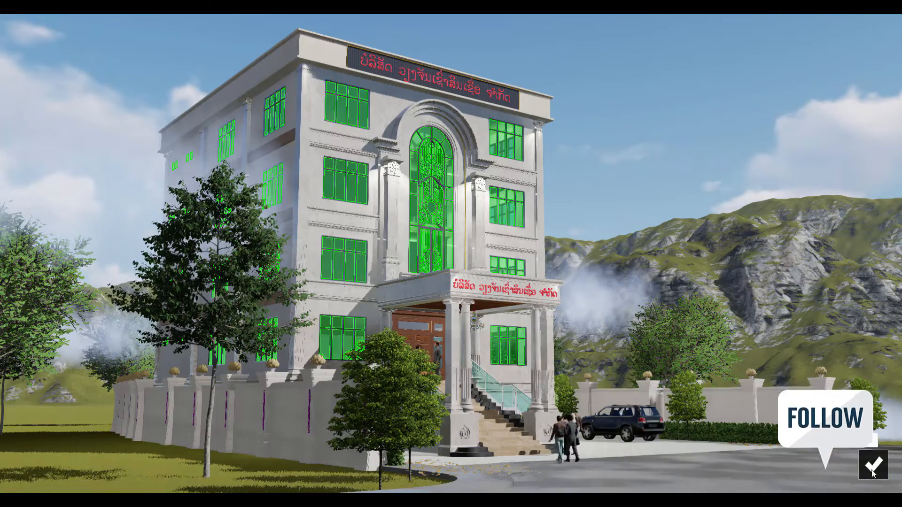
pyautogui.click(343, 359)
# Change the window-frame highlight color to blue and adjust its style amount.
pyautogui.click(135, 164)
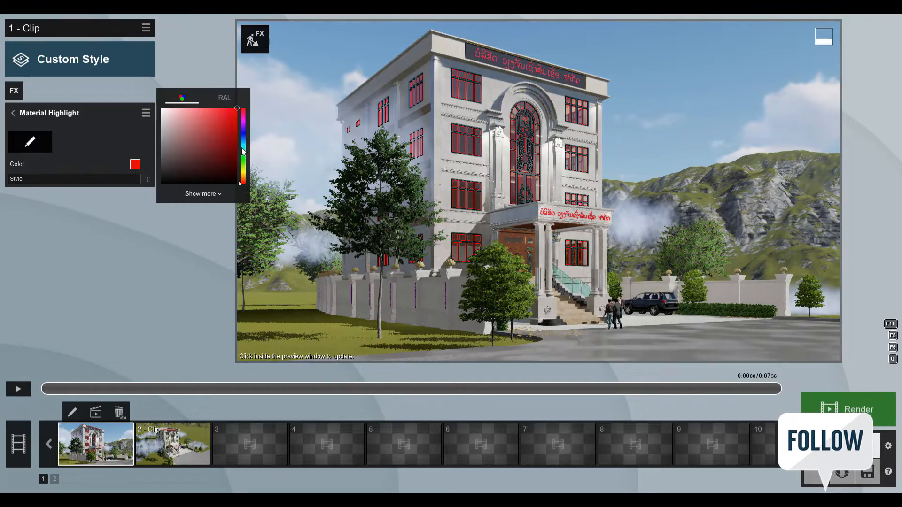
pyautogui.click(241, 142)
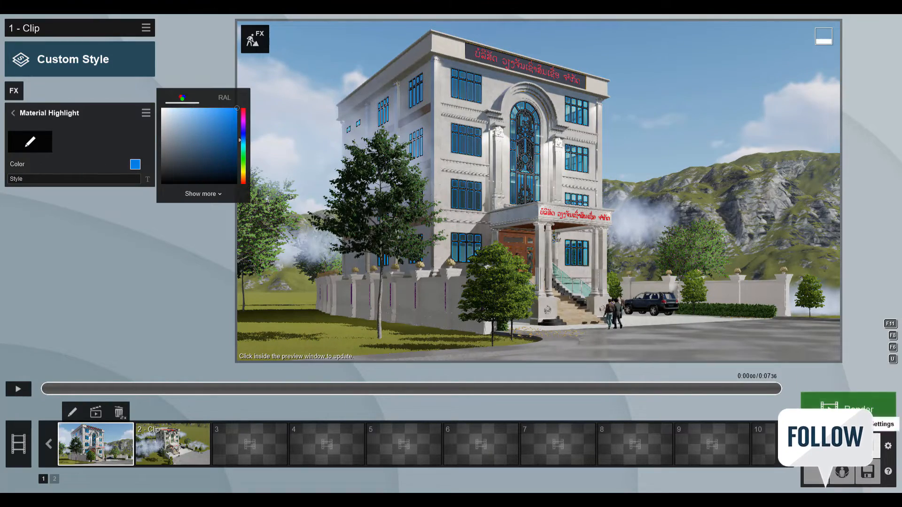
pyautogui.moveTo(14, 179)
pyautogui.mouseDown()
pyautogui.moveTo(142, 188)
pyautogui.moveTo(1, 197)
pyautogui.moveTo(22, 191)
pyautogui.moveTo(8, 190)
pyautogui.mouseUp()
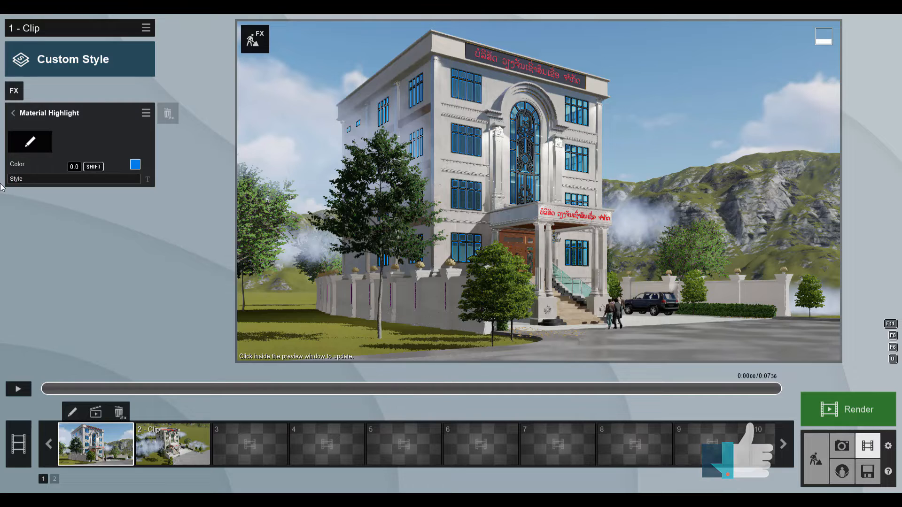
pyautogui.moveTo(16, 181); pyautogui.dragTo(56, 184)
# Copy the first clip's Material Highlight settings to a new Material Highlight effect on the second clip and reselect the first clip.
pyautogui.click(146, 116)
pyautogui.click(154, 93)
pyautogui.click(172, 443)
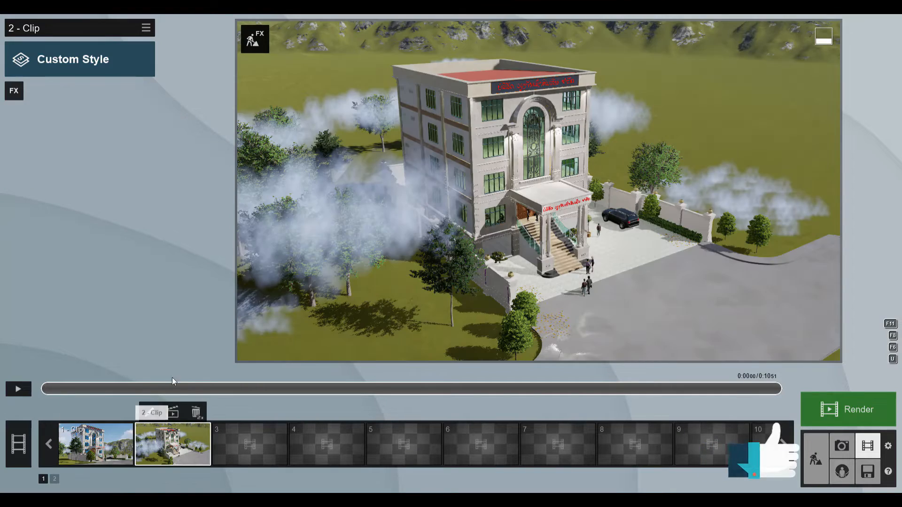
pyautogui.click(14, 90)
pyautogui.click(486, 310)
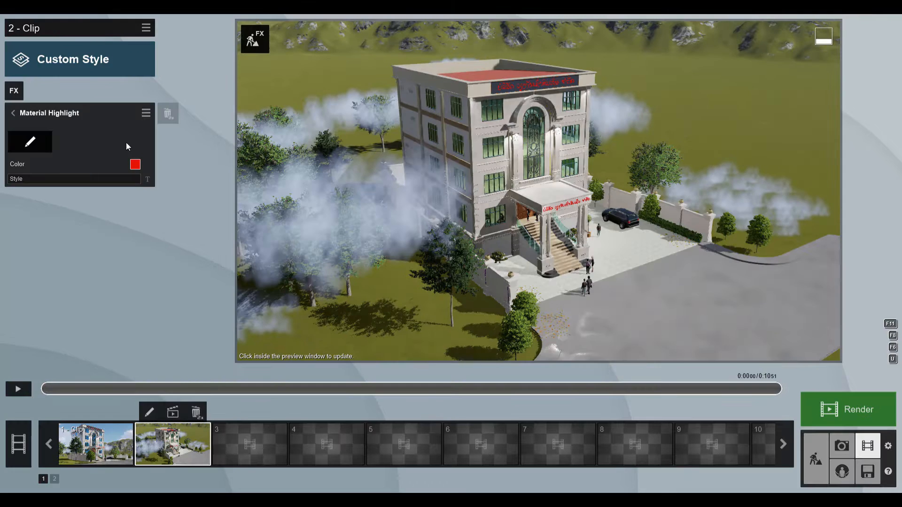
pyautogui.click(146, 115)
pyautogui.click(150, 135)
pyautogui.click(93, 460)
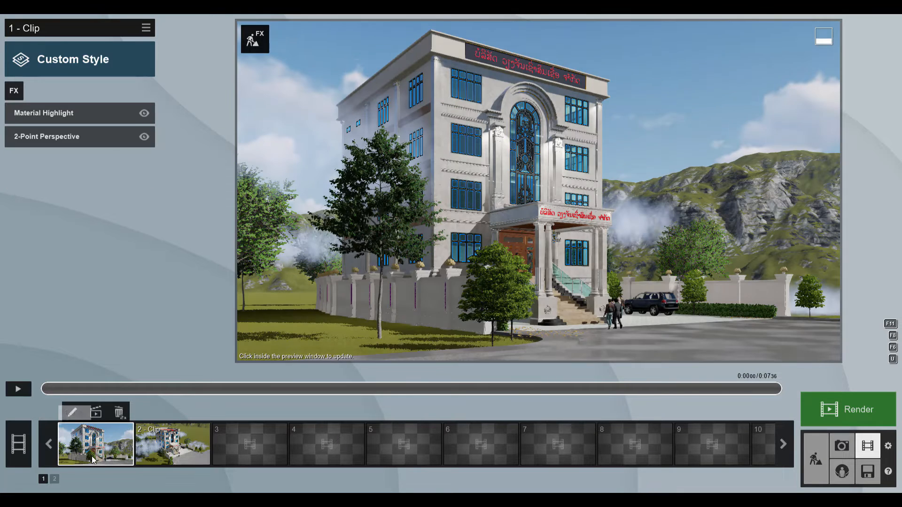